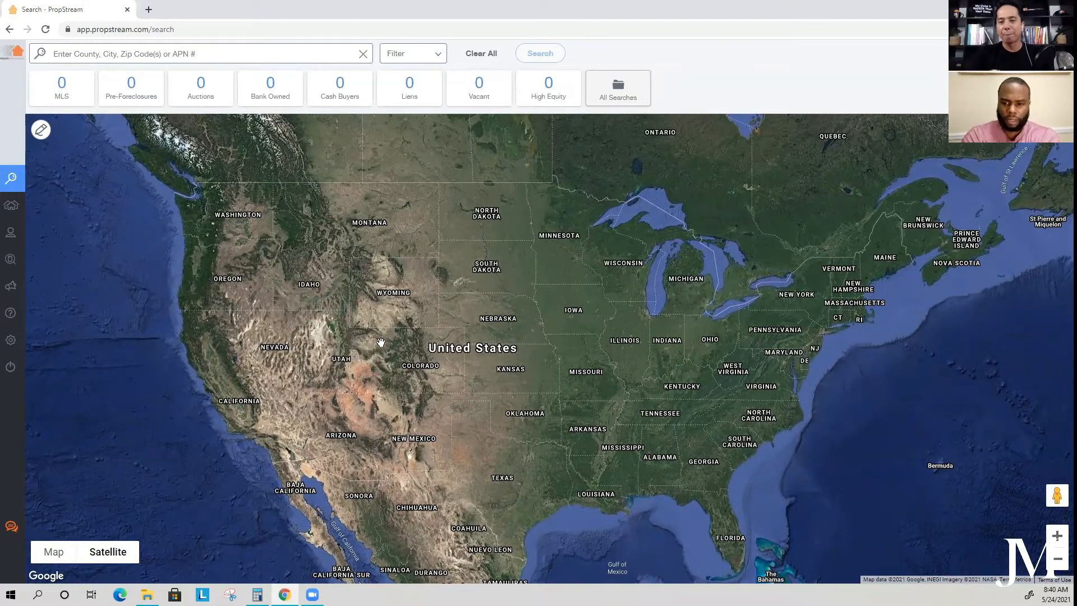
- Search for properties in Atlanta, GA
click(256, 51)
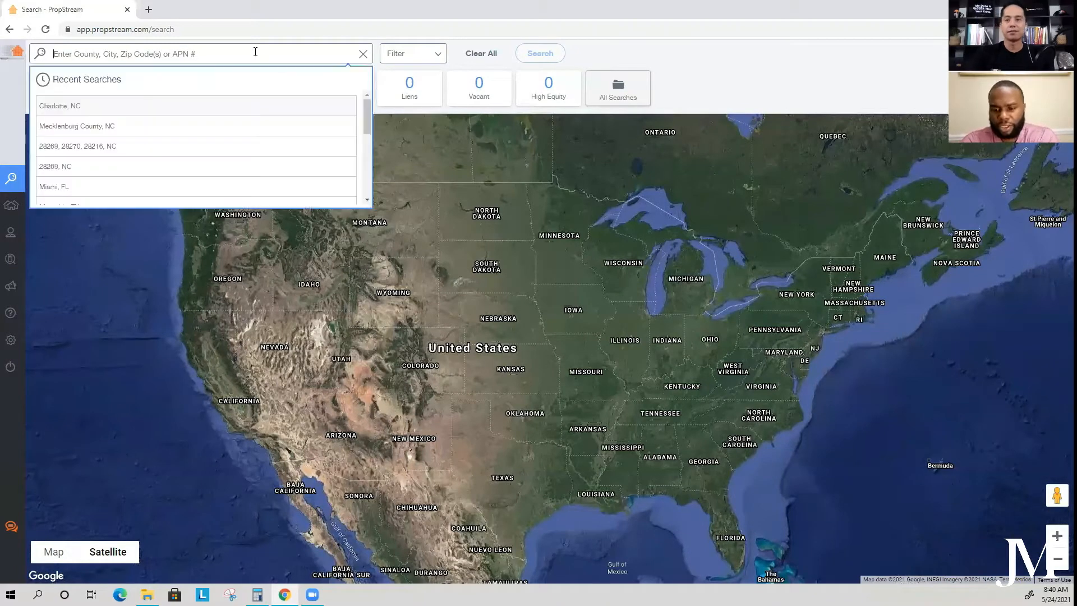
text(Atlanta)
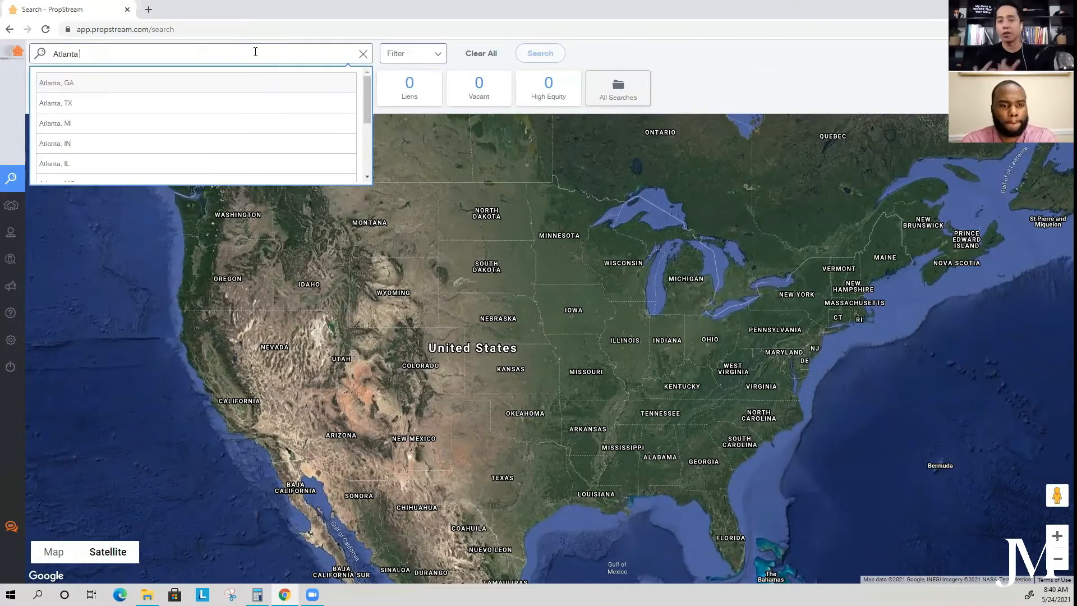
click(140, 85)
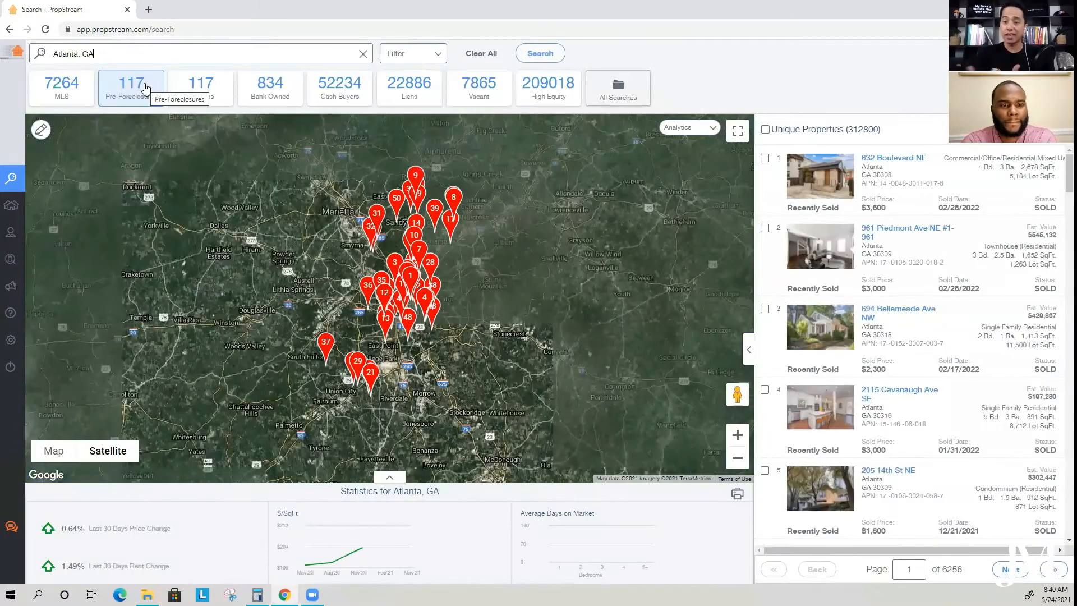
- Check the number of unique properties found for Atlanta and browse the result list
drag(882, 130, 844, 130)
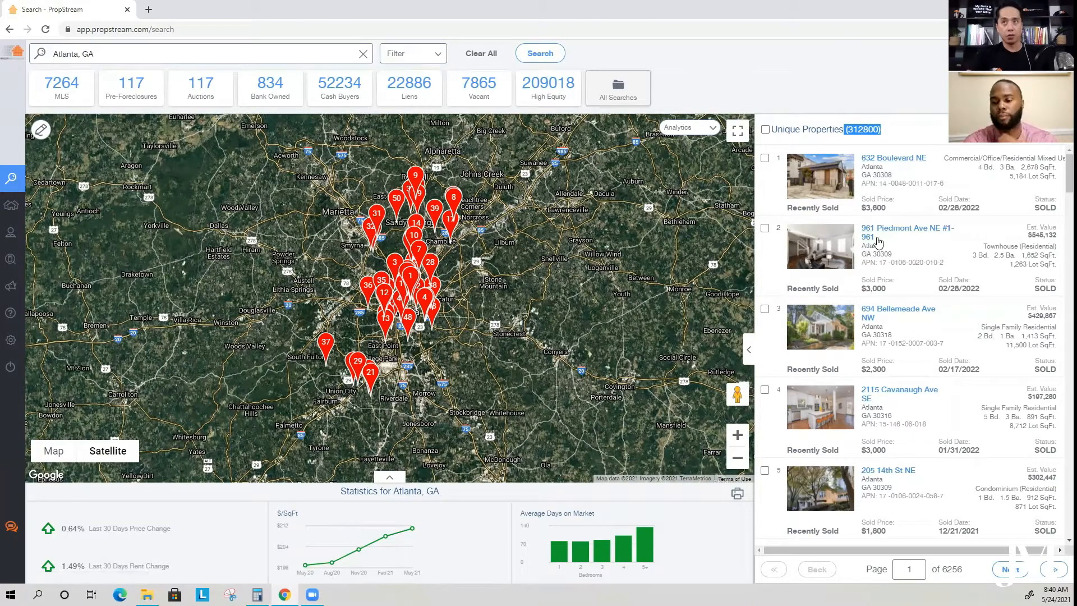
scroll(878, 241, down, 6)
scroll(851, 263, down, 10)
scroll(864, 340, up, 15)
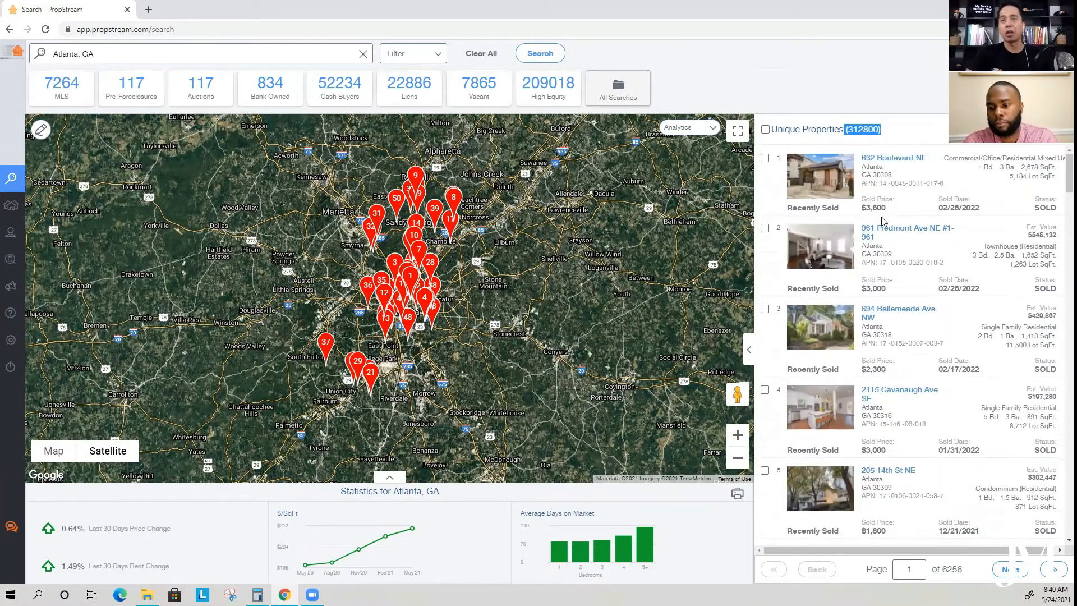
- Review the second listed property's details, including its length of ownership and its mortgage and transaction history
click(884, 229)
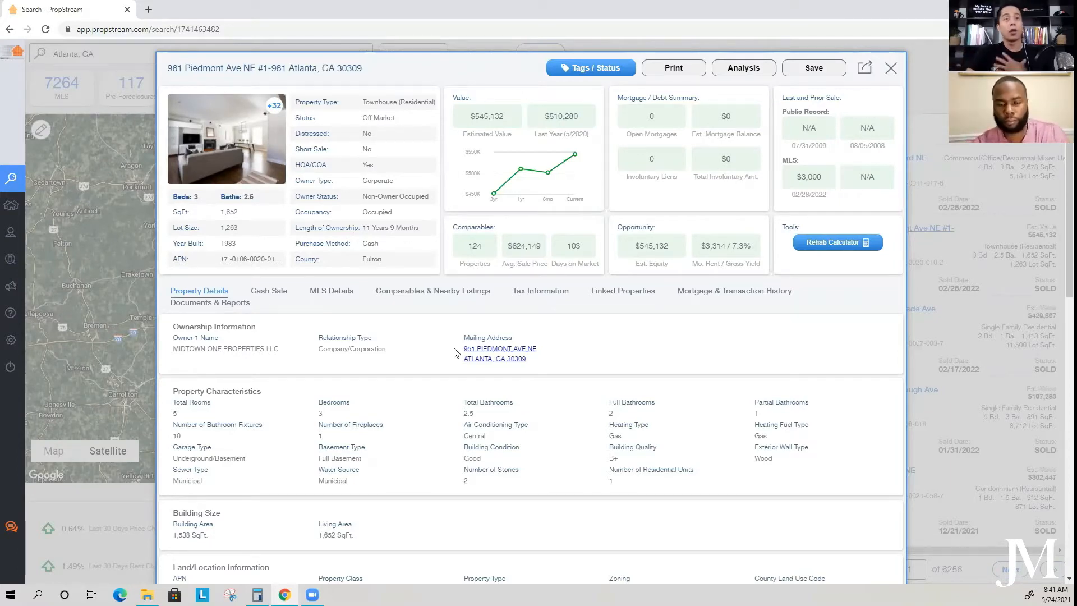
click(985, 363)
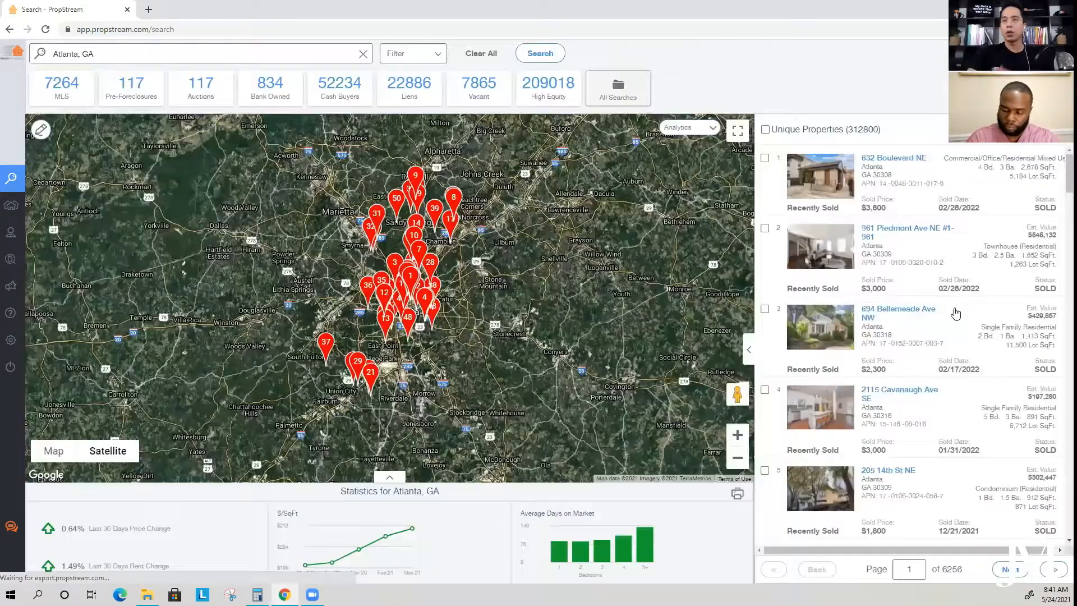
click(902, 227)
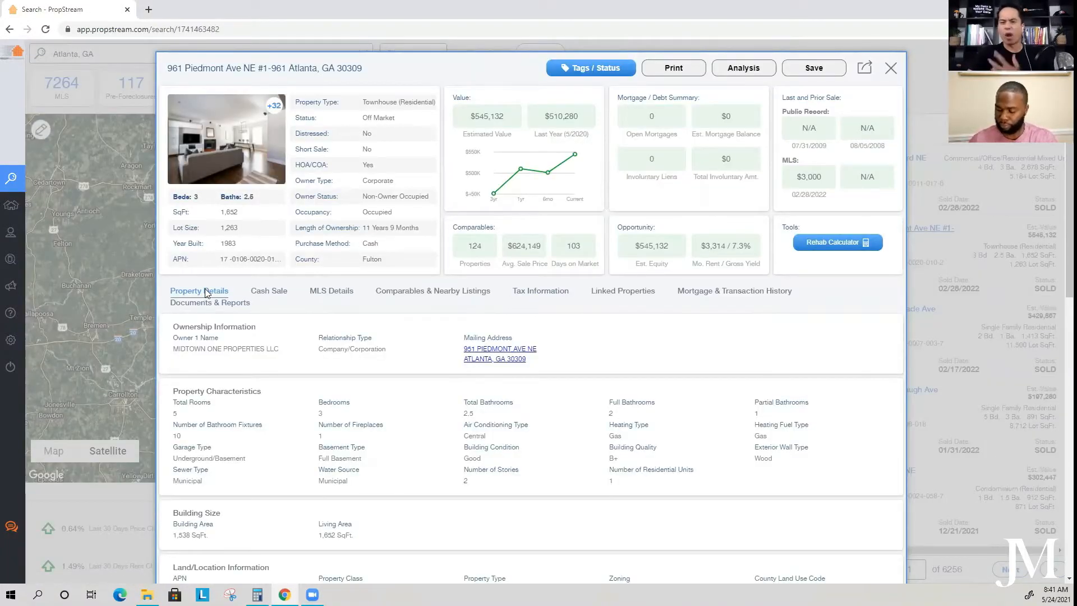
drag(390, 166, 303, 166)
triple_click(380, 227)
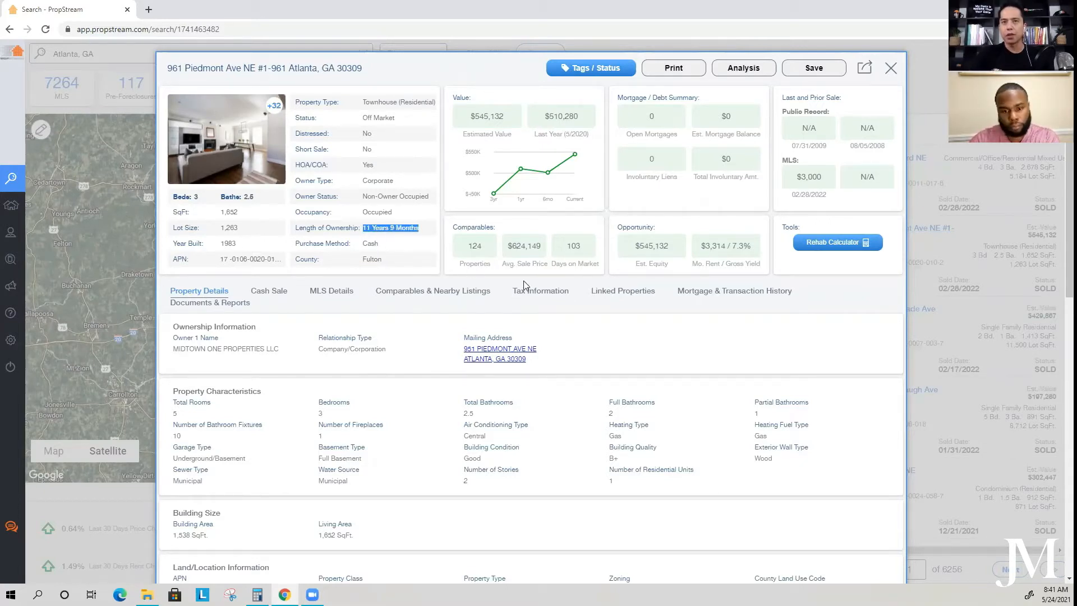
click(710, 295)
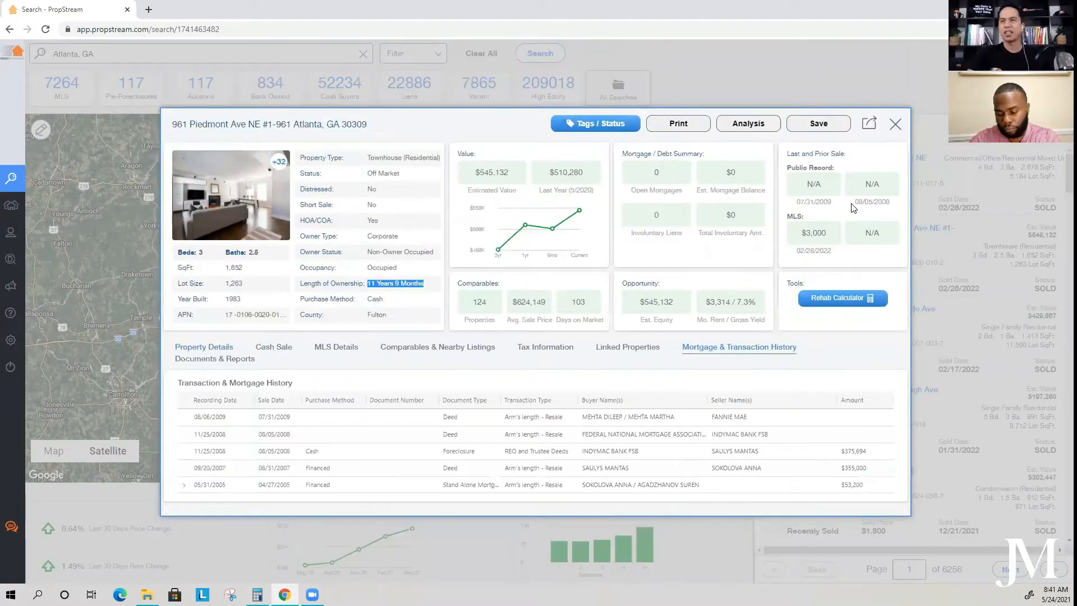
click(896, 125)
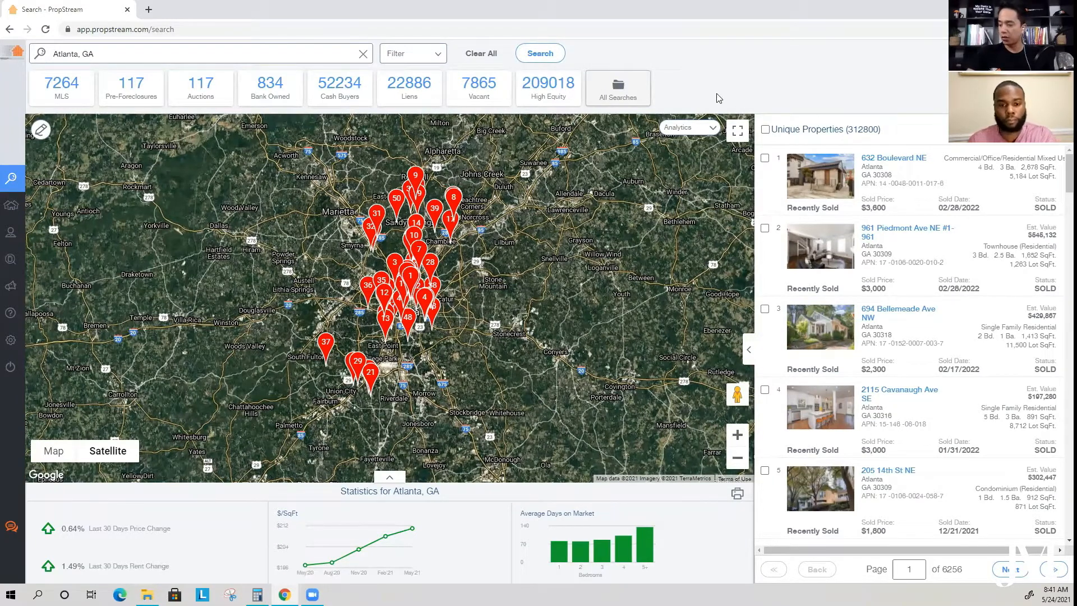
- Filter the Atlanta results by the Senior Owners quick list and check the number of unique properties
click(416, 54)
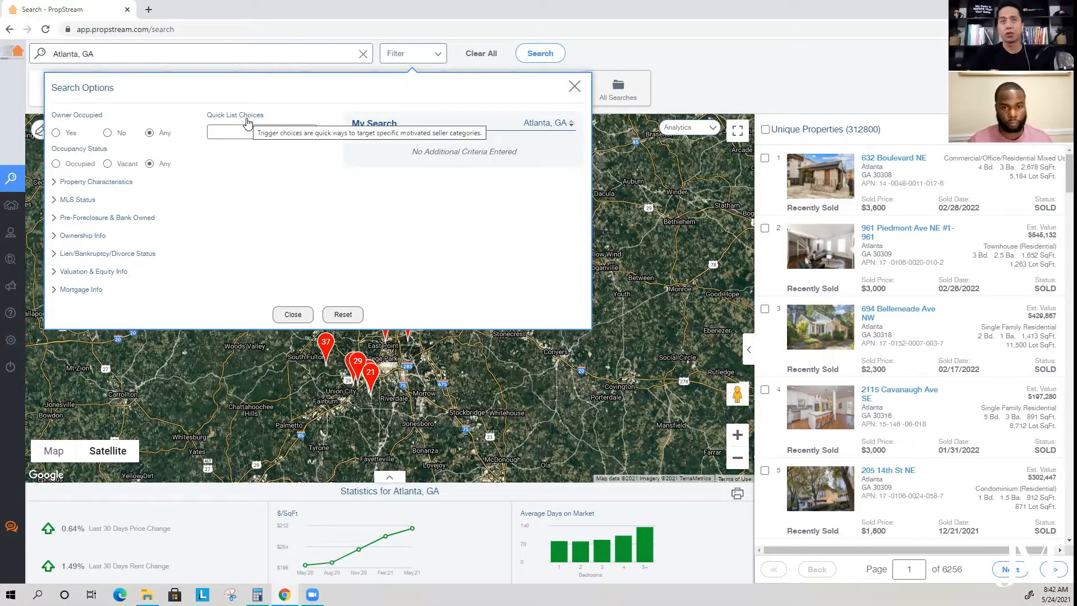
click(409, 54)
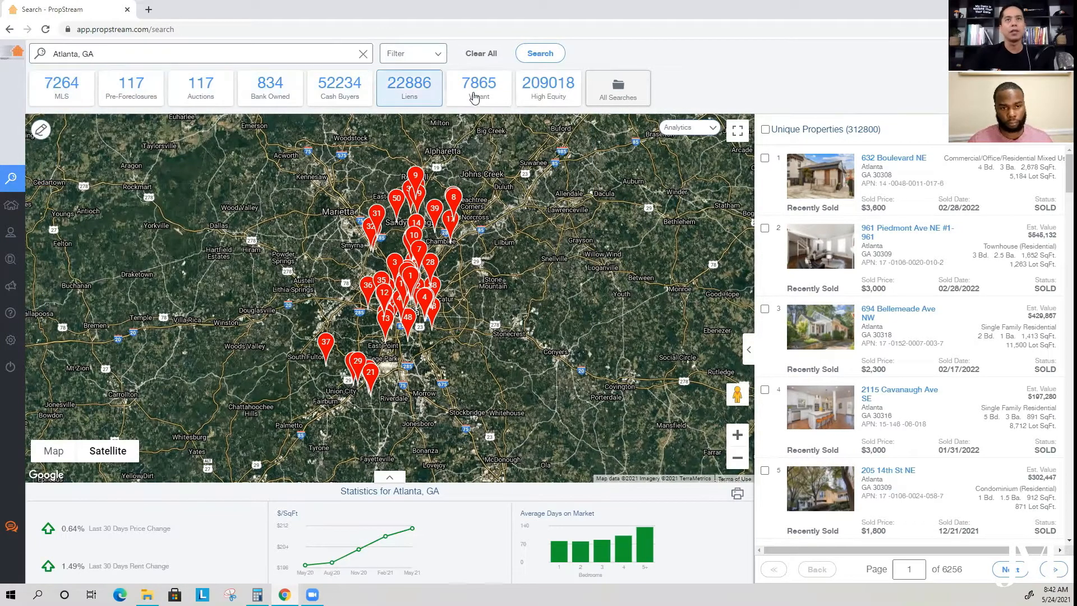
click(404, 56)
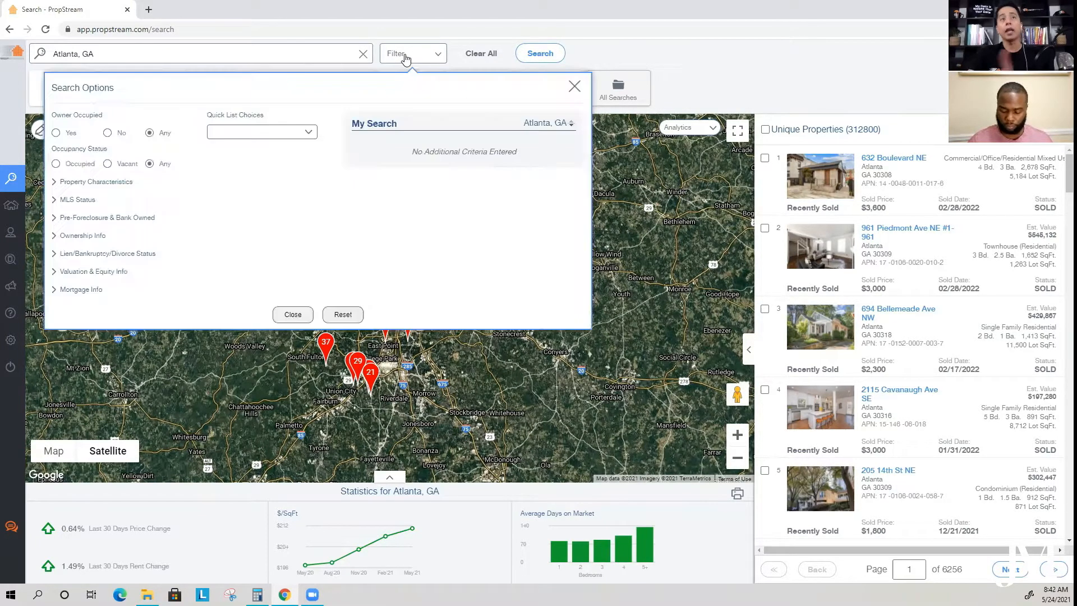
click(245, 134)
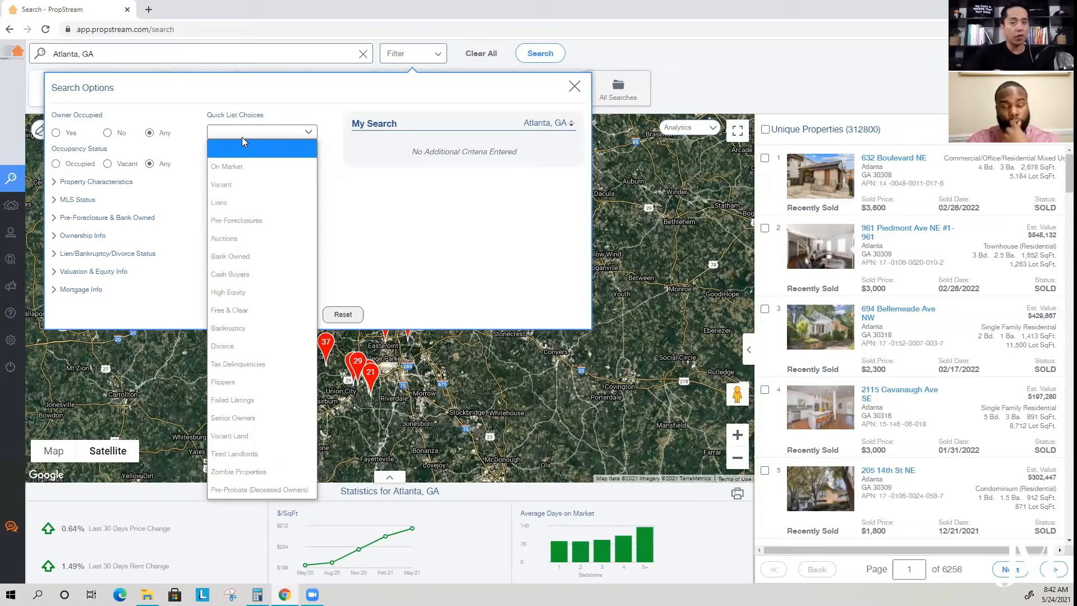
click(261, 419)
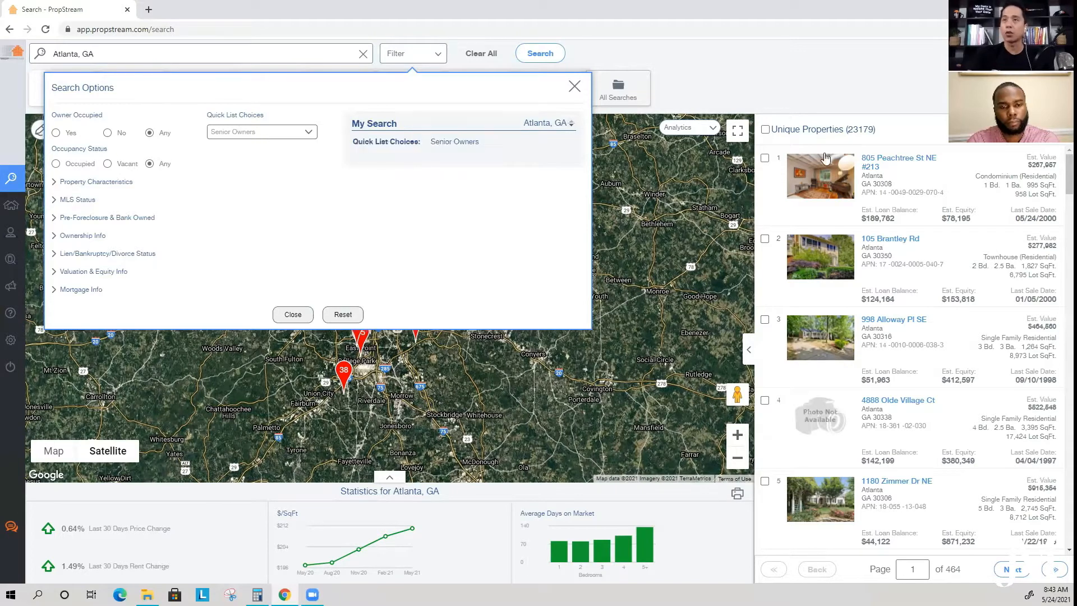
drag(846, 131, 874, 132)
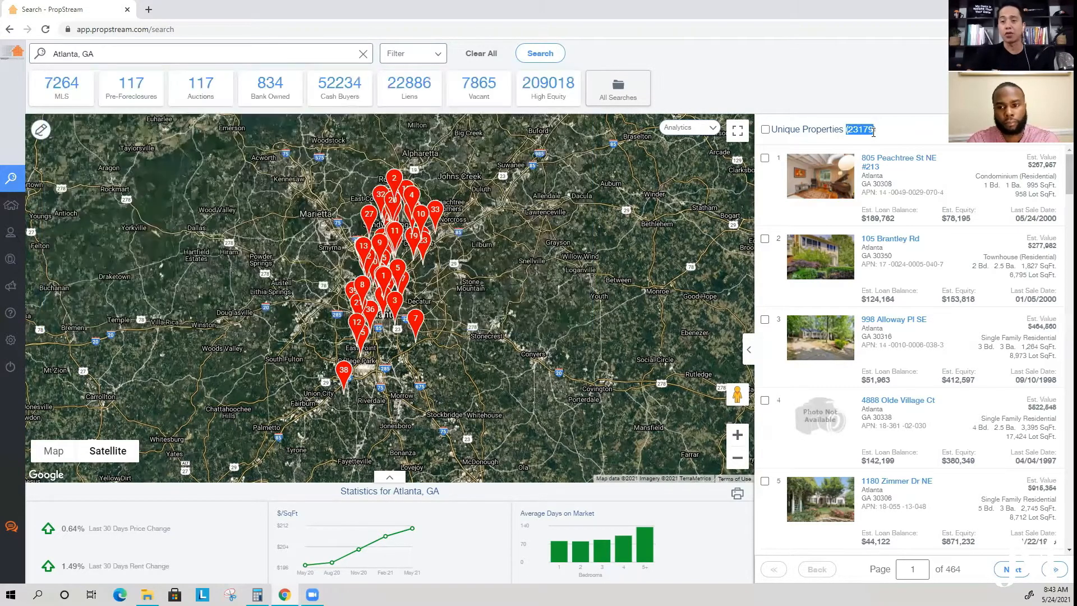
- Compare the senior-owner results with Owner Occupied set to Yes and No, and set it back to Any
click(394, 56)
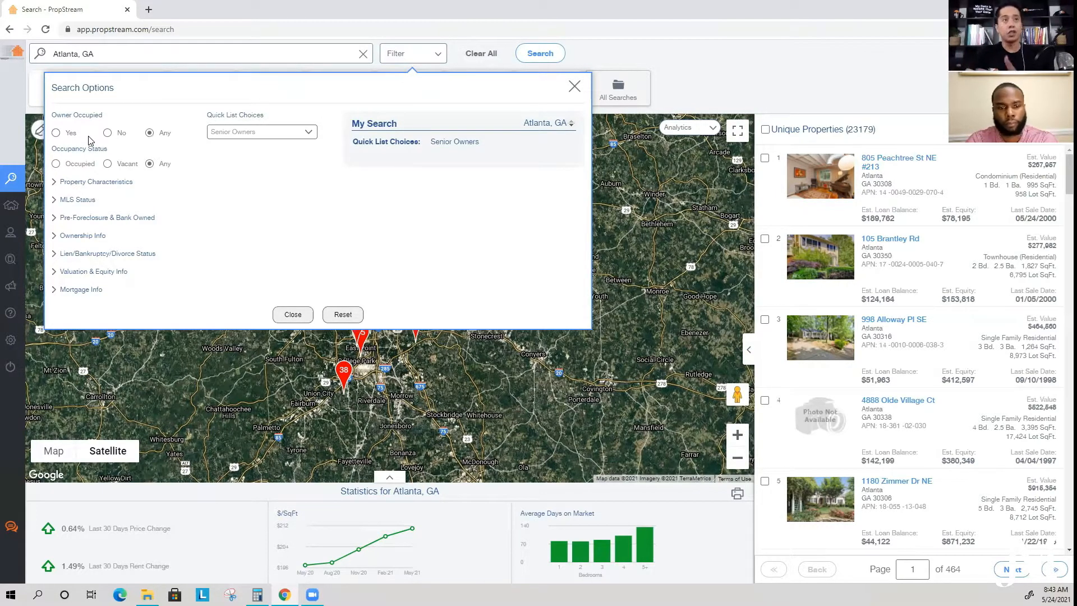
click(56, 134)
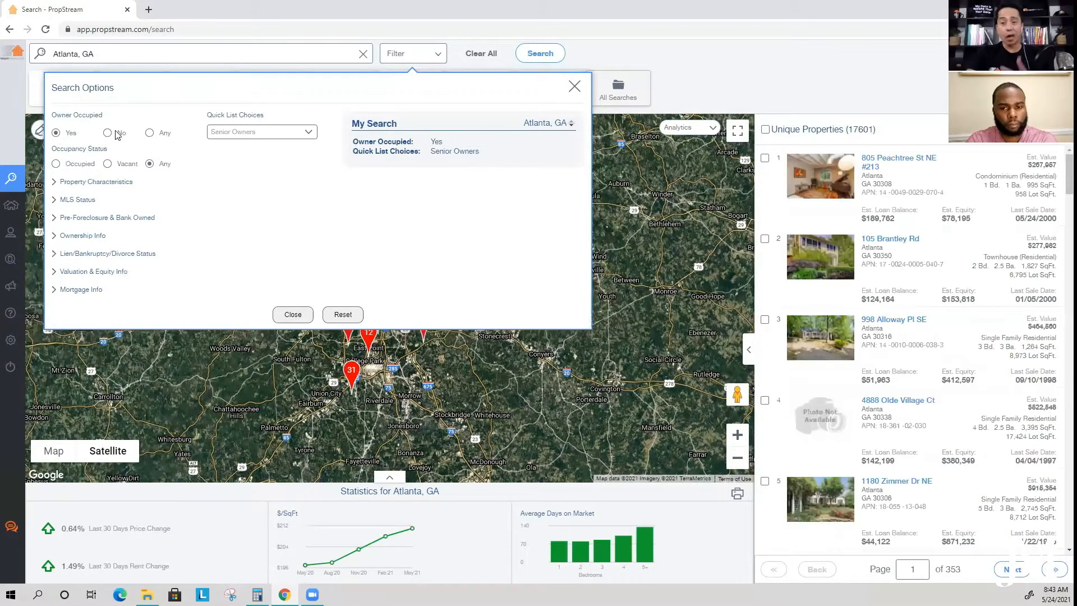
click(116, 133)
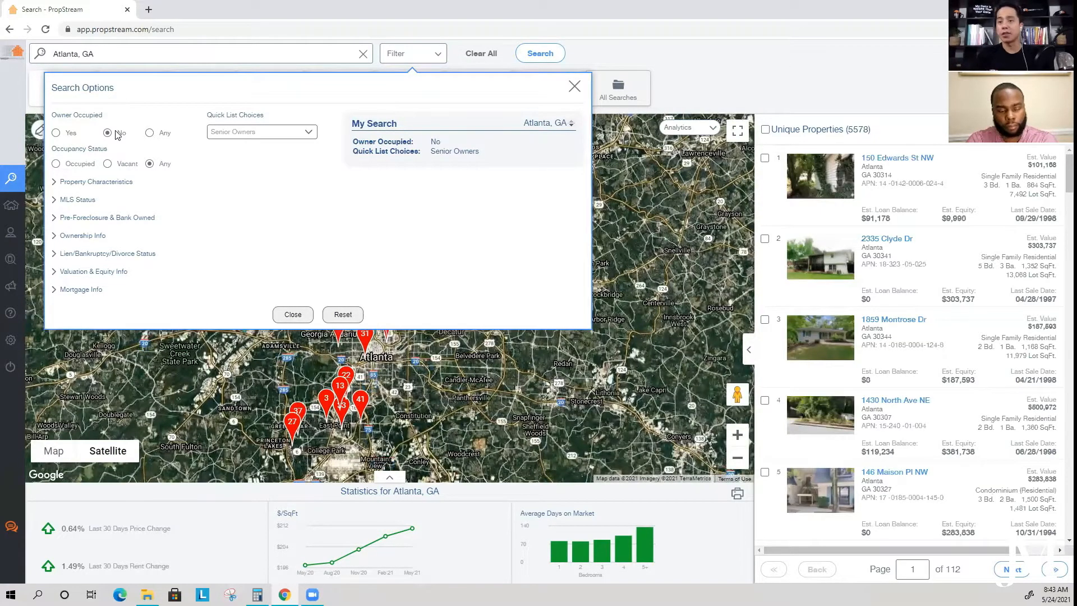
click(67, 135)
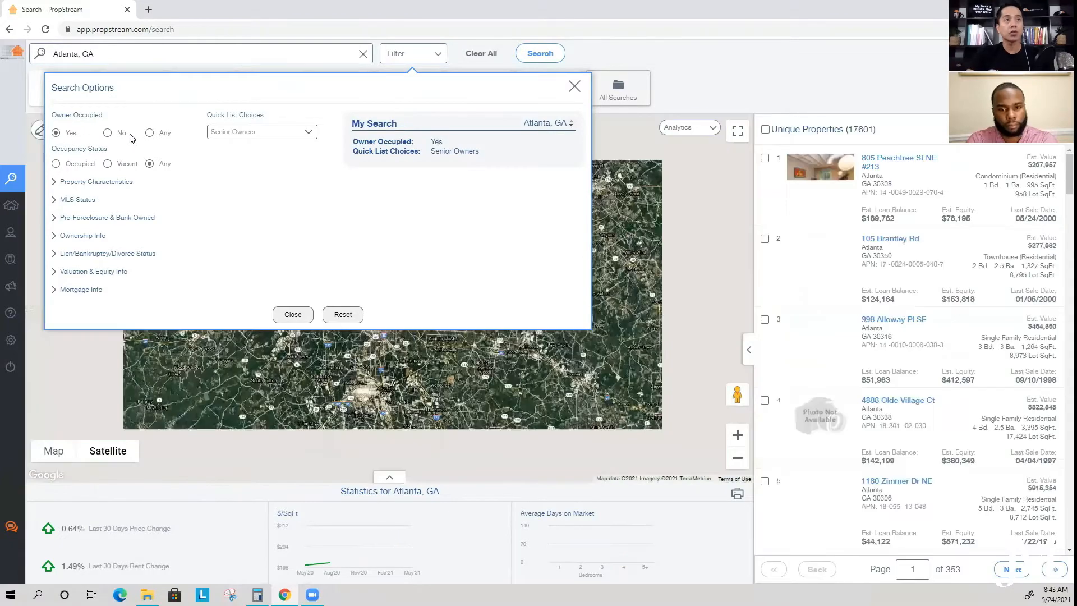
click(108, 134)
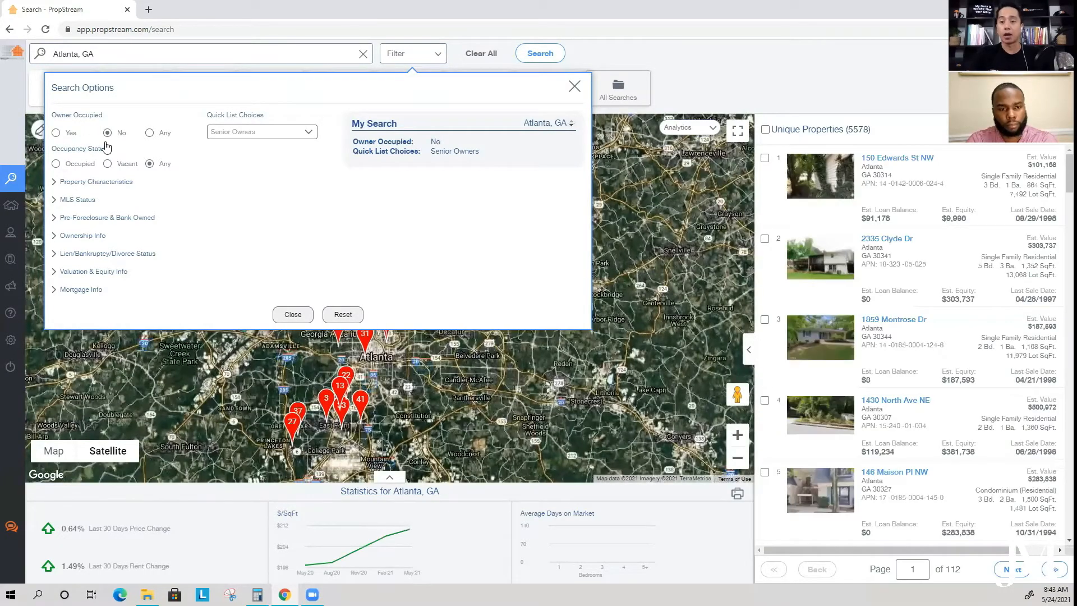
click(150, 134)
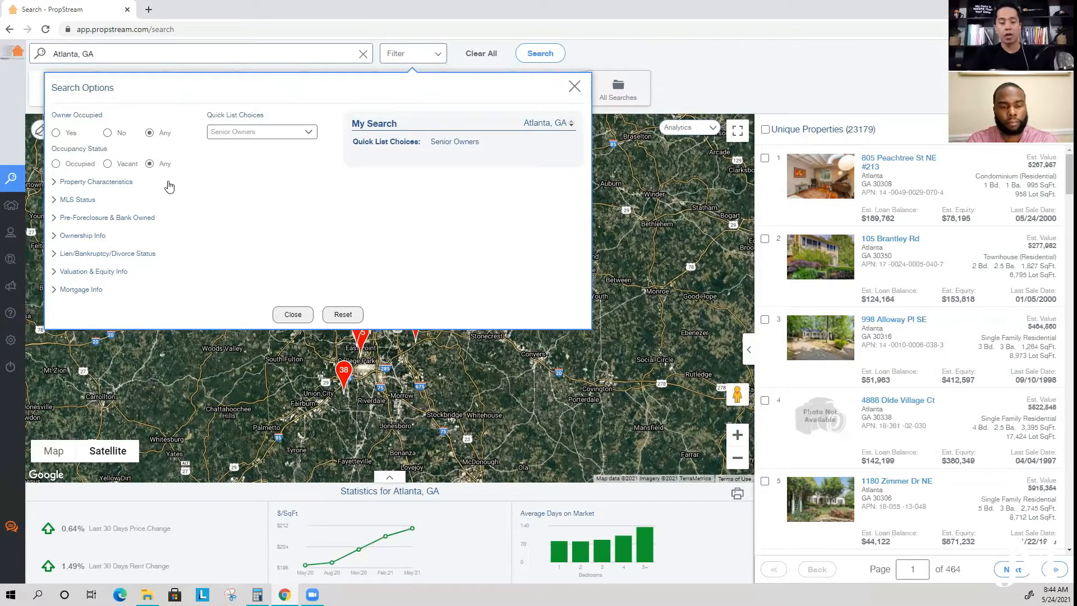
- Compare the results with Occupancy Status set to Occupied and Vacant, and set it back to Any
click(68, 164)
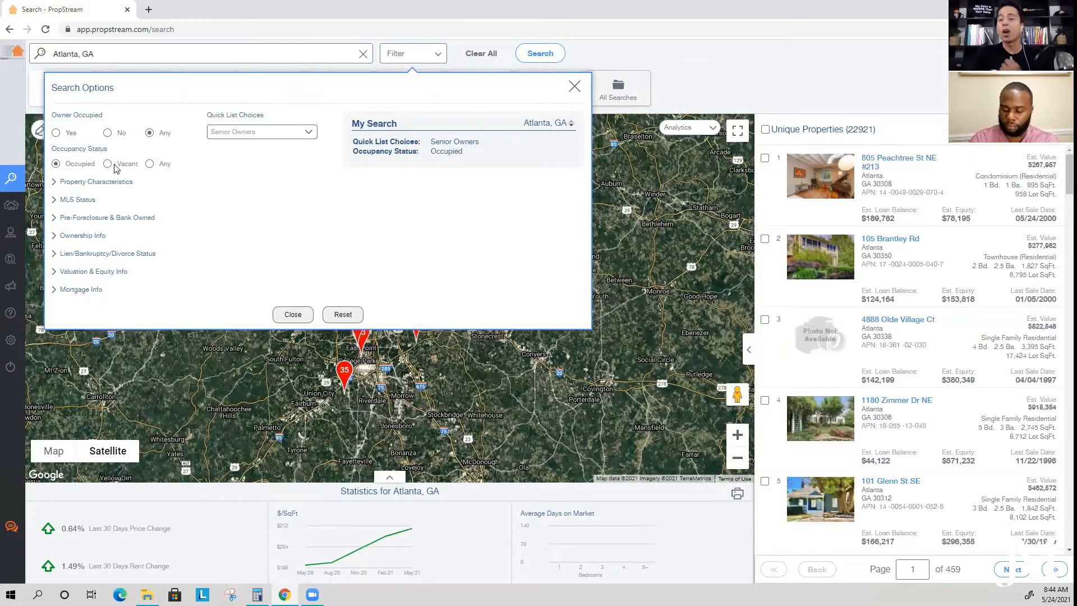
click(113, 167)
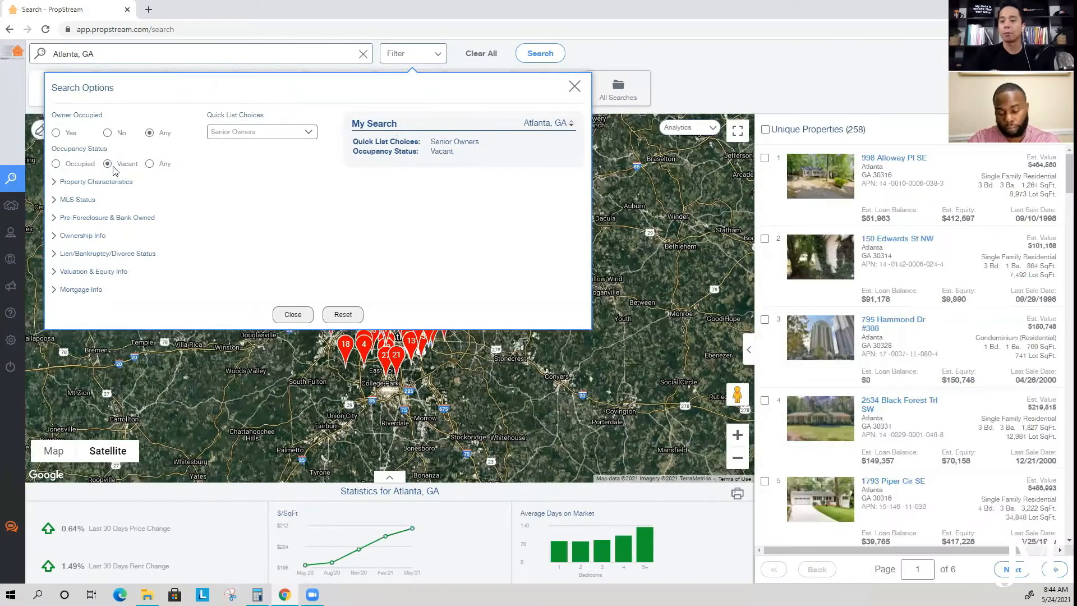
click(154, 170)
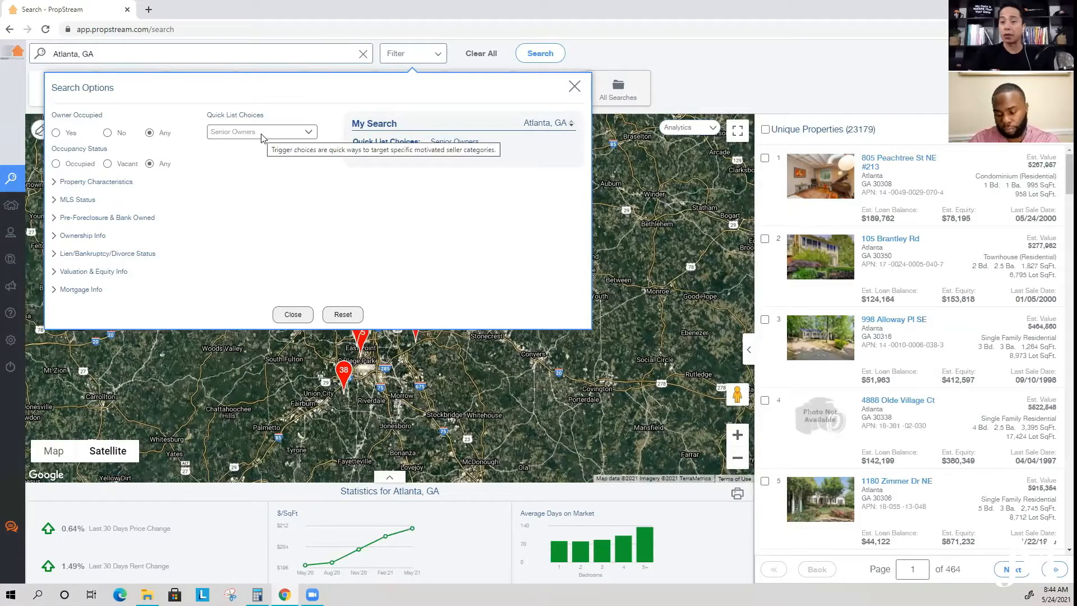
- Set Owner Occupied to Yes, compare the Occupied and Vacant occupancy statuses, and keep Occupied
click(63, 135)
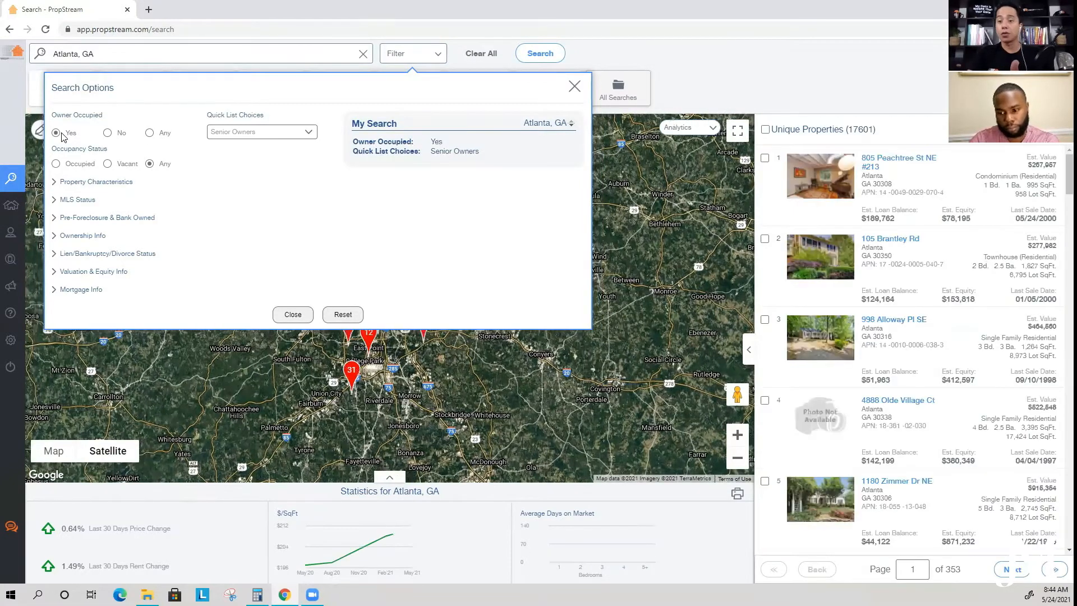
click(64, 164)
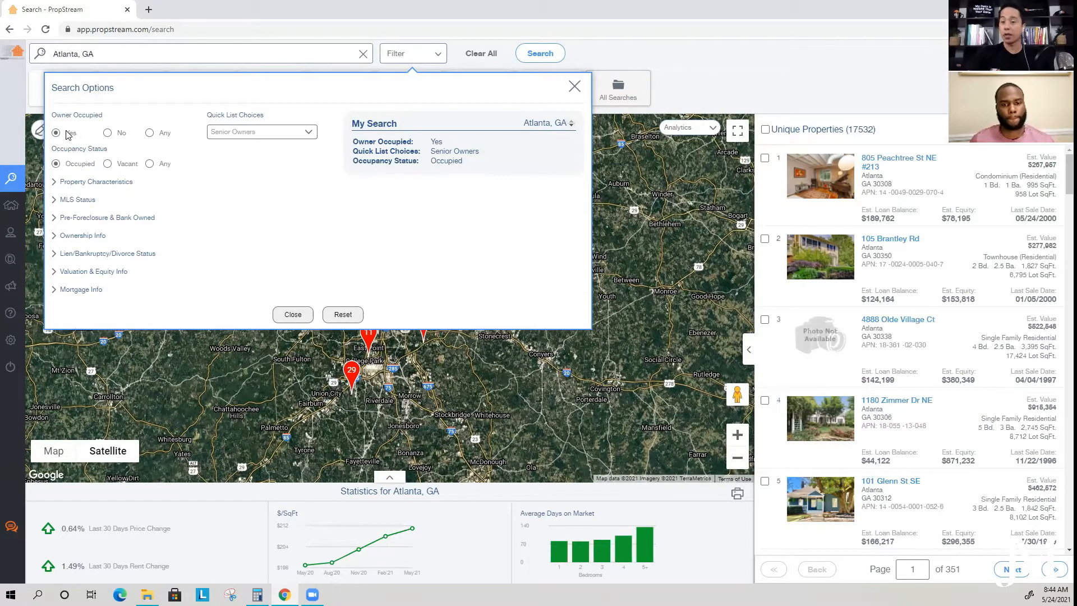
click(108, 164)
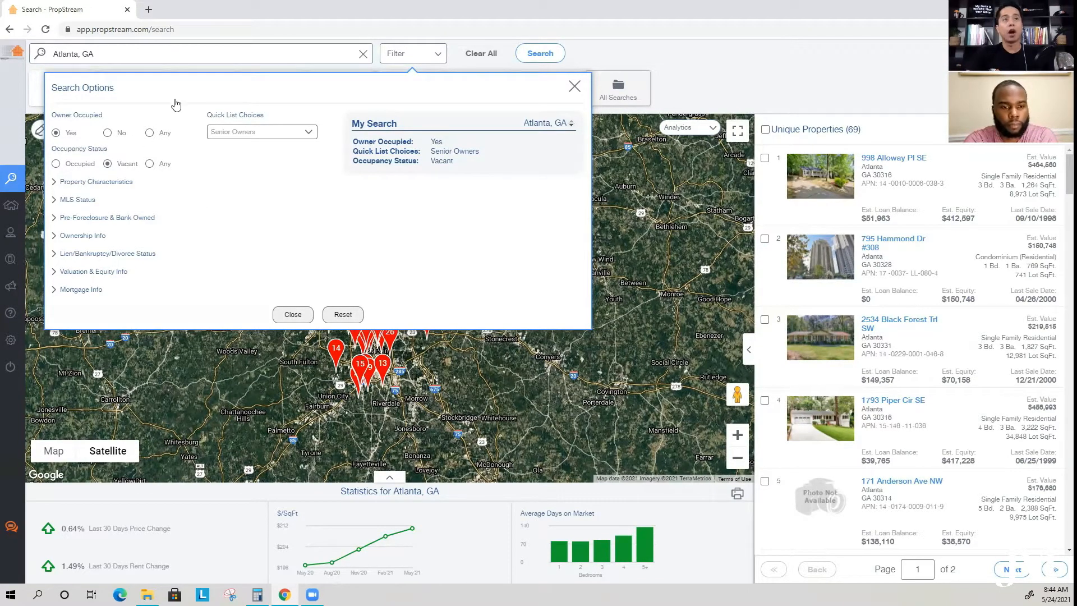
click(65, 166)
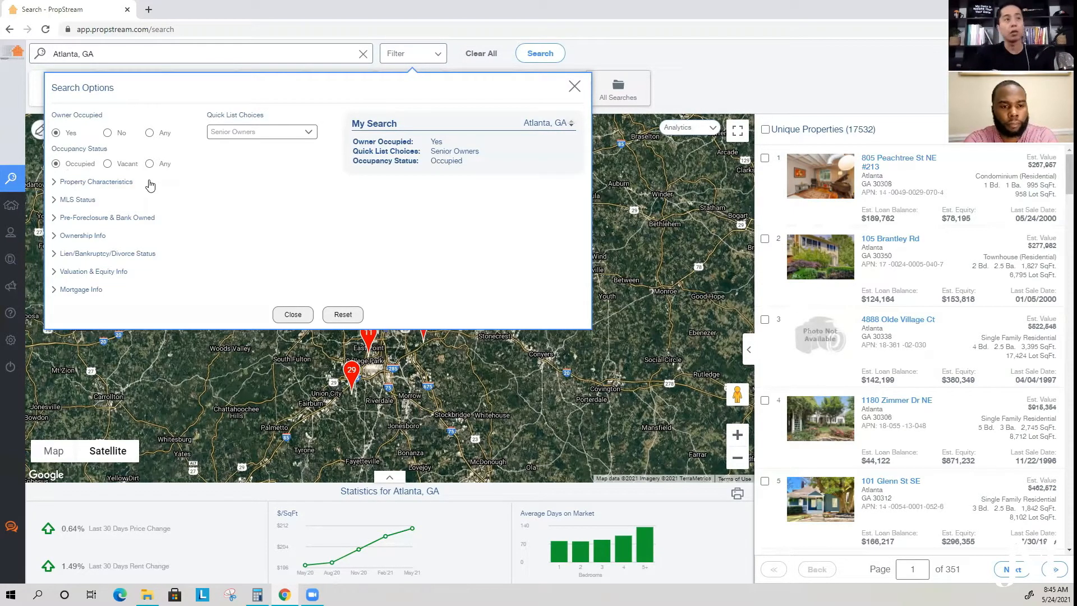
- Try the Commercial and Office property classifications one at a time in the property characteristics, clearing each again
click(81, 182)
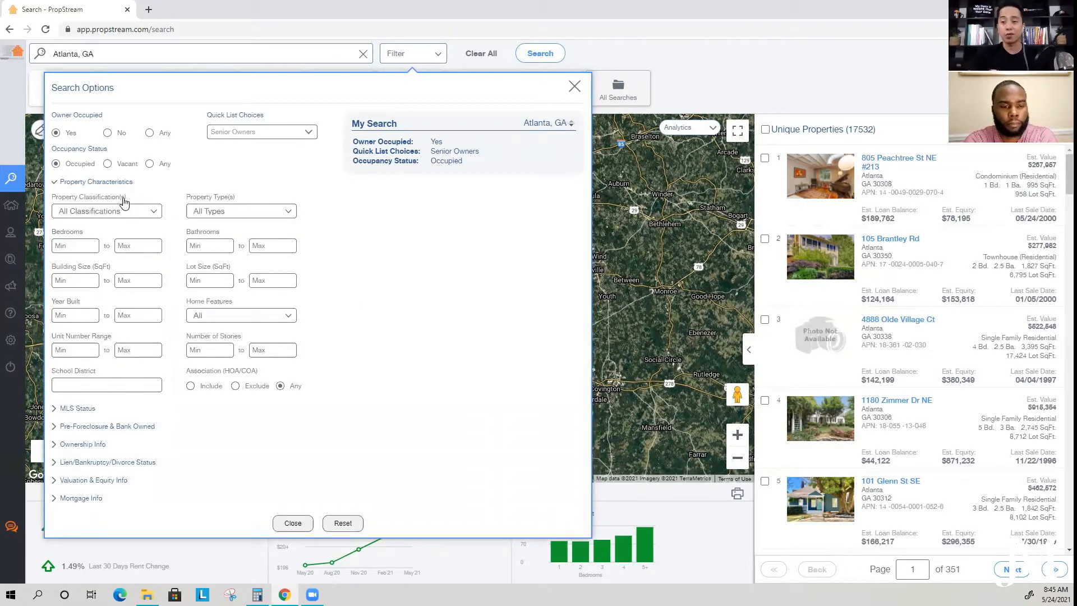
click(100, 213)
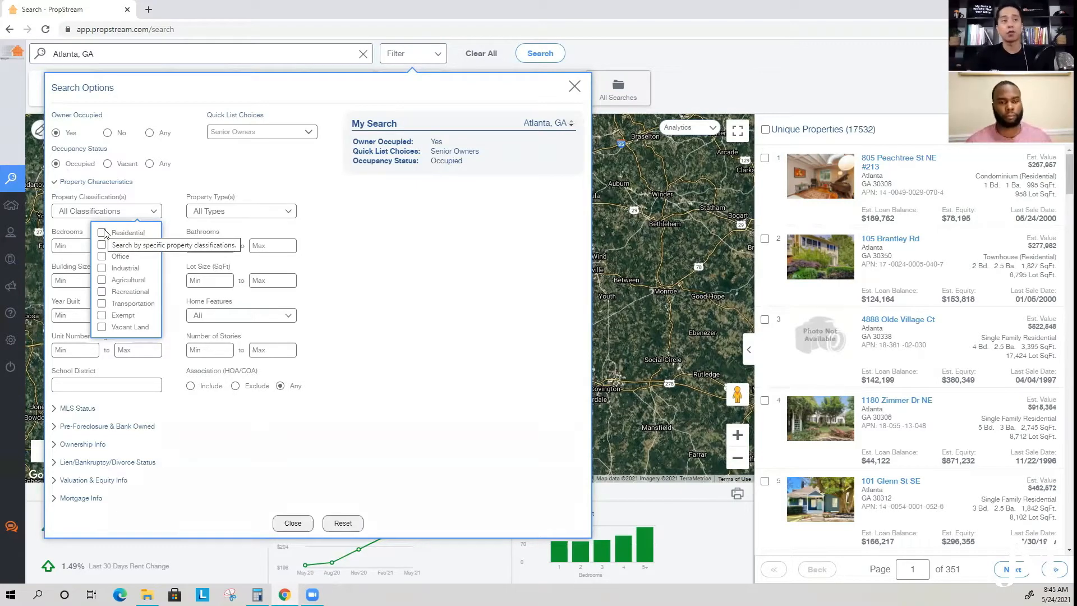
click(121, 246)
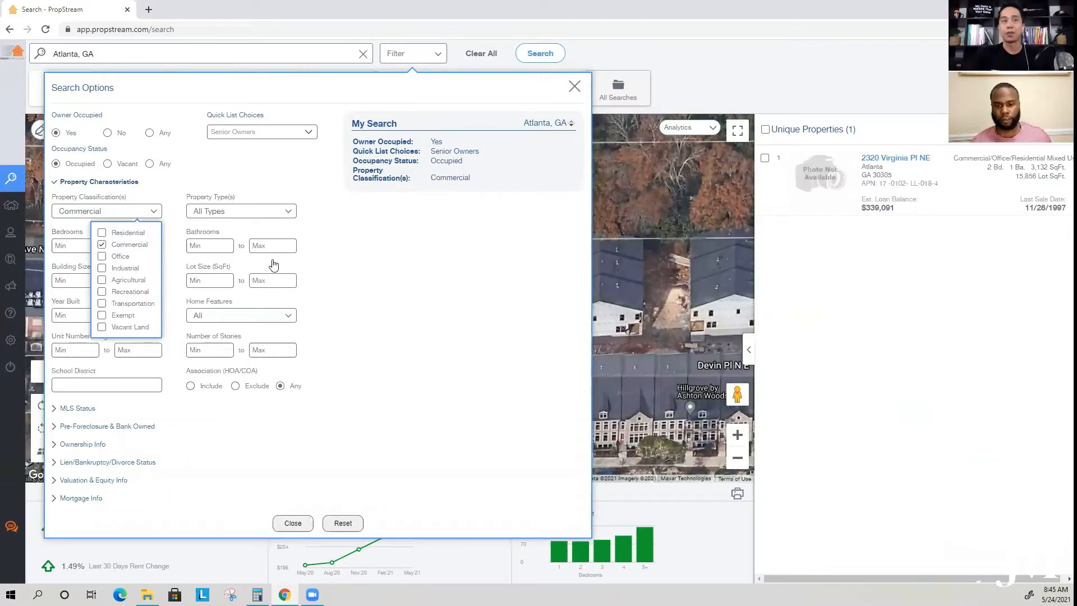
click(122, 248)
click(120, 257)
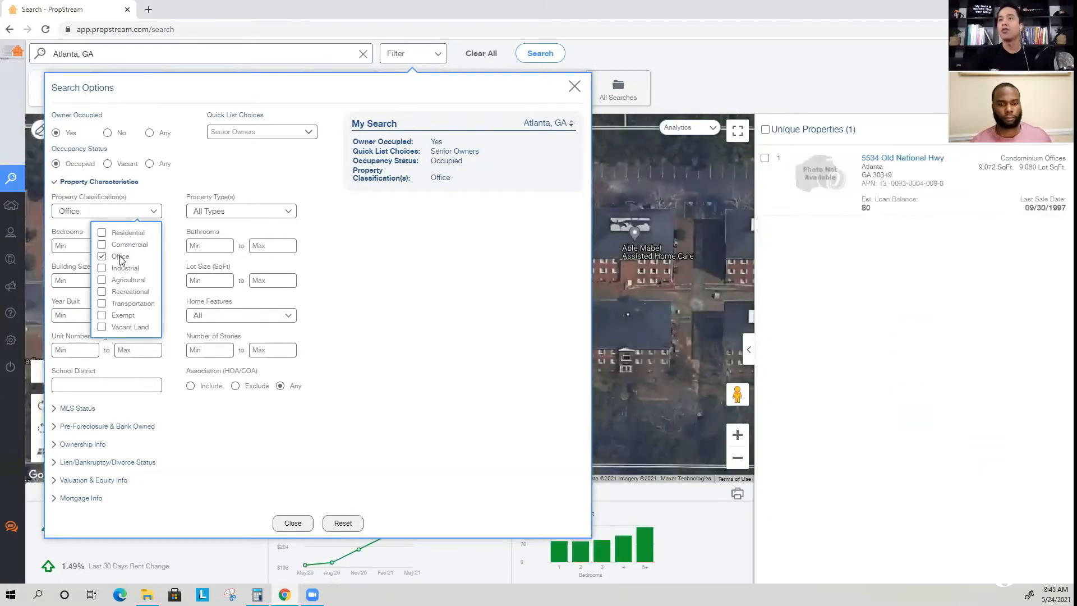
click(120, 258)
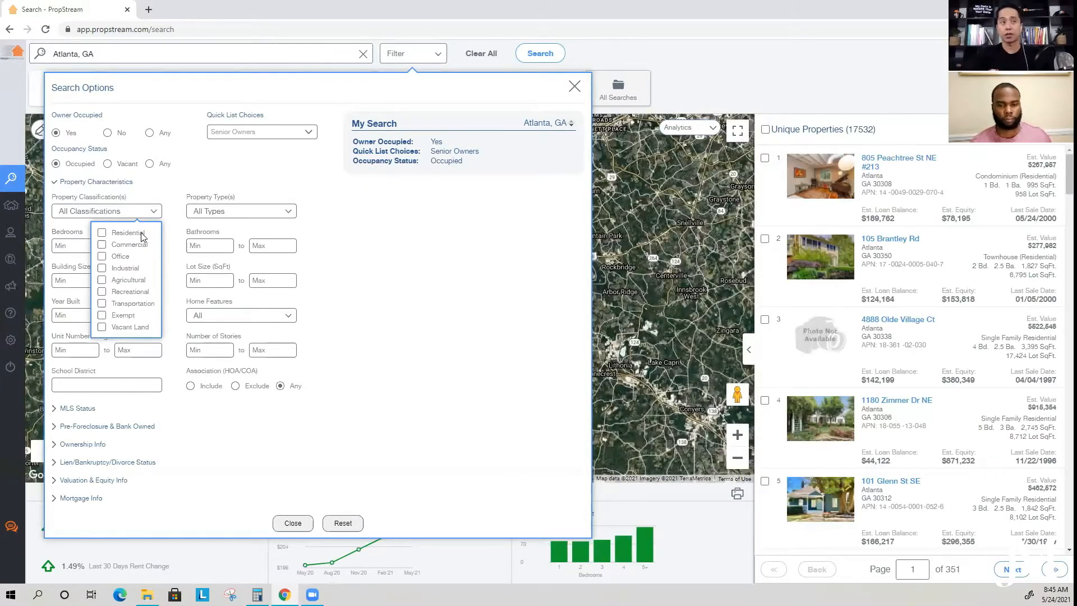
- Set the property classification to Residential in the property characteristics
click(141, 236)
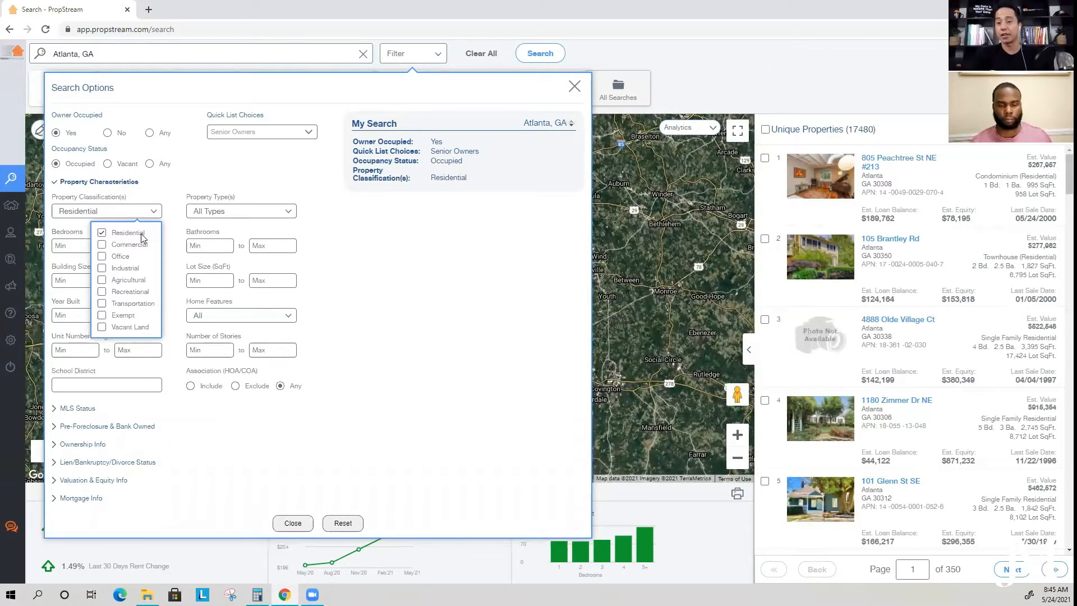
click(140, 216)
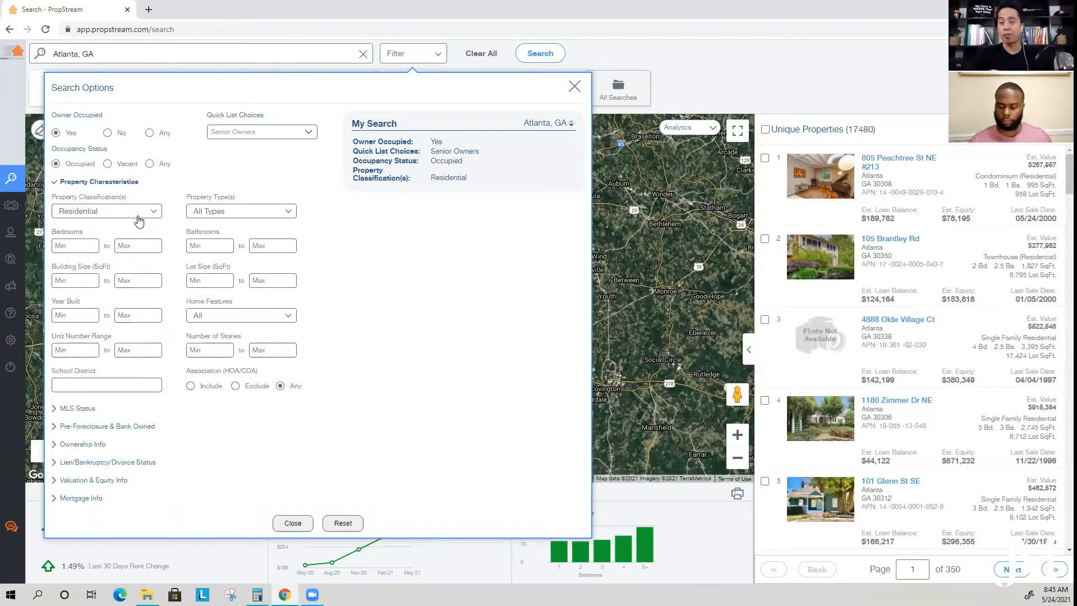
- Try the Single Family and Mobile home property types one at a time, and keep Single Family selected
click(202, 212)
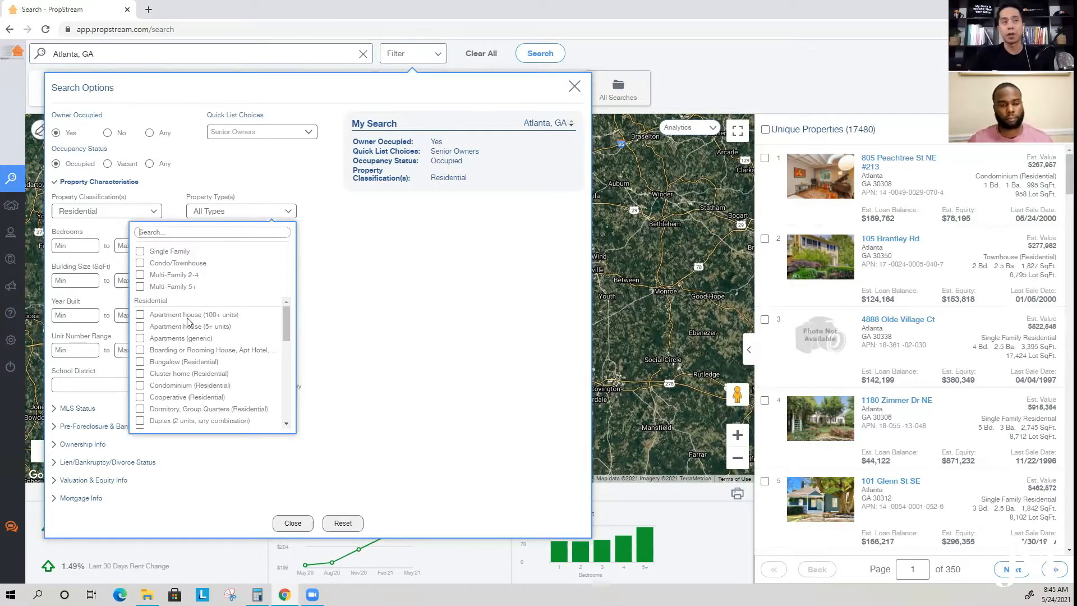
click(186, 256)
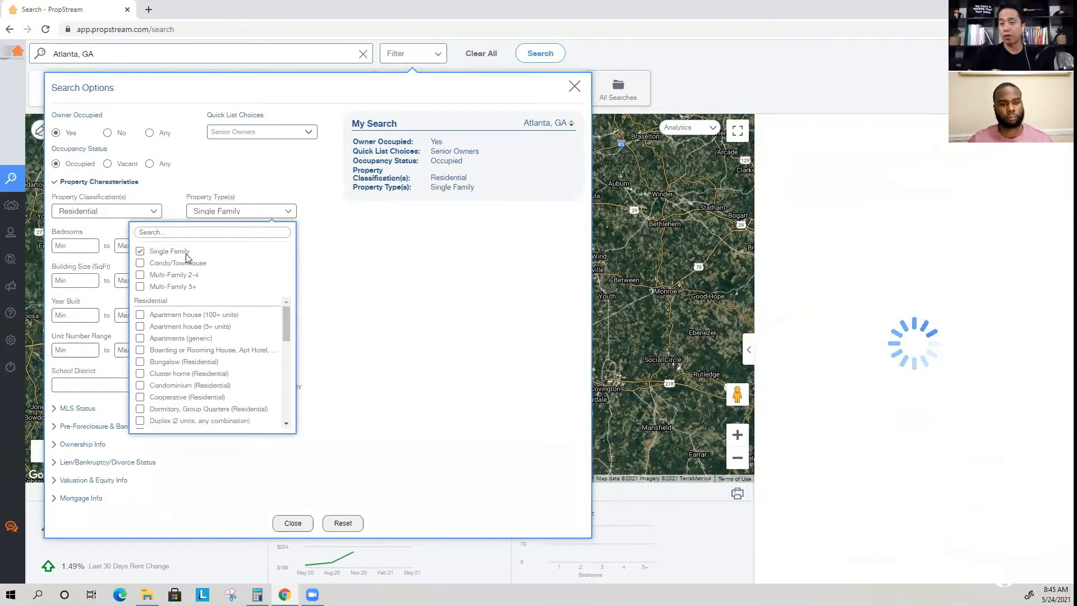
click(178, 252)
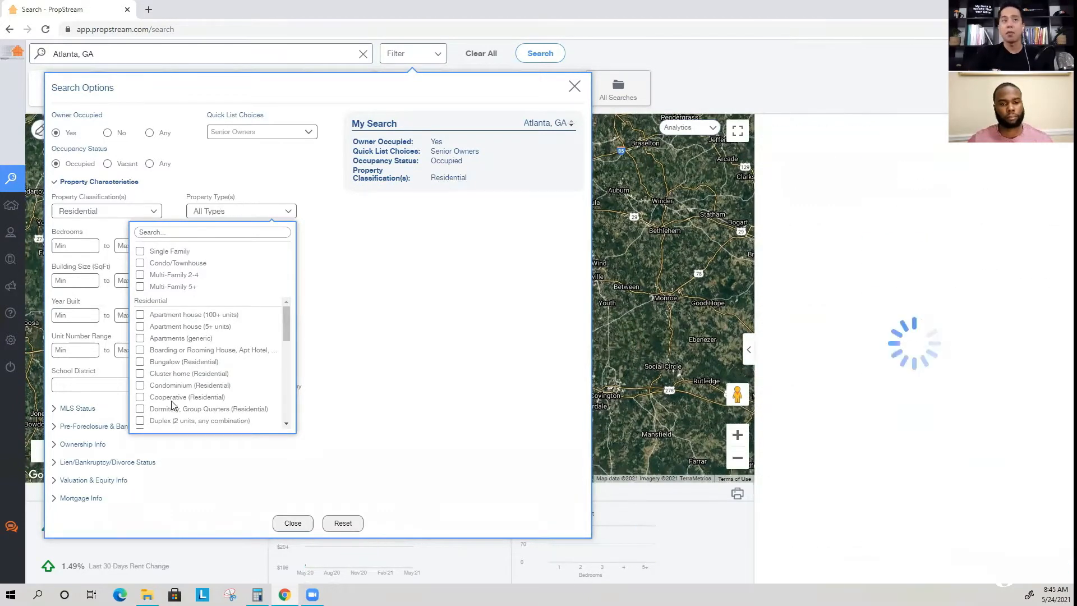
scroll(173, 391, down, 3)
click(176, 362)
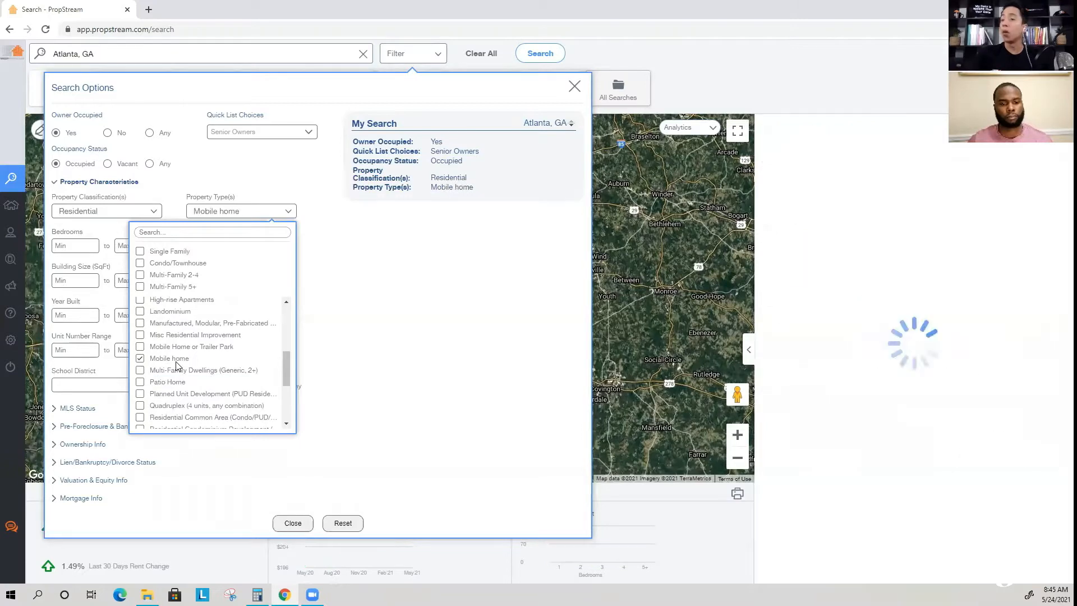
click(176, 361)
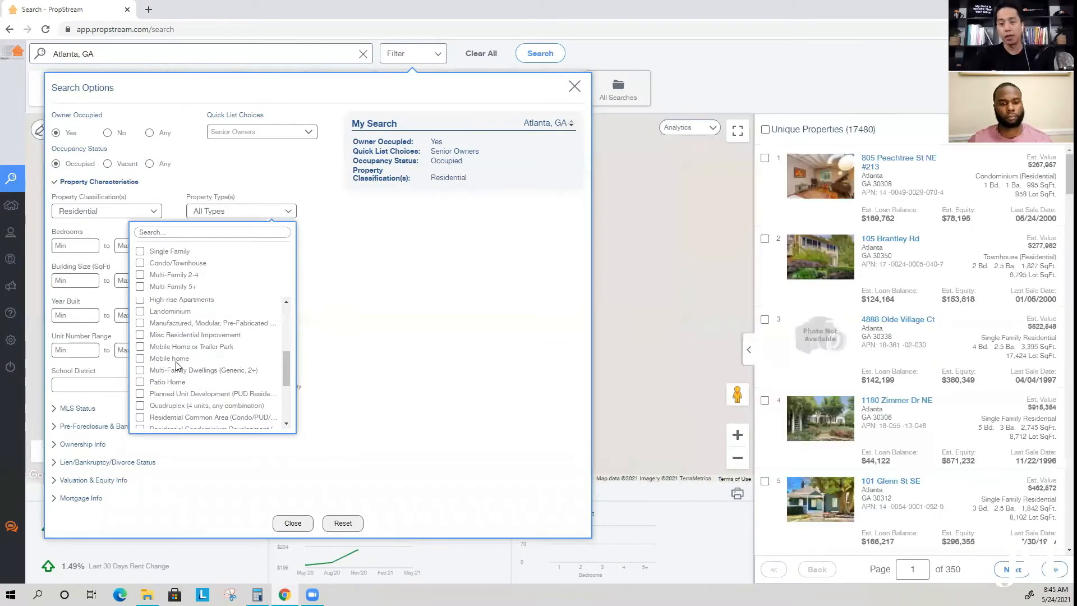
scroll(214, 311, up, 5)
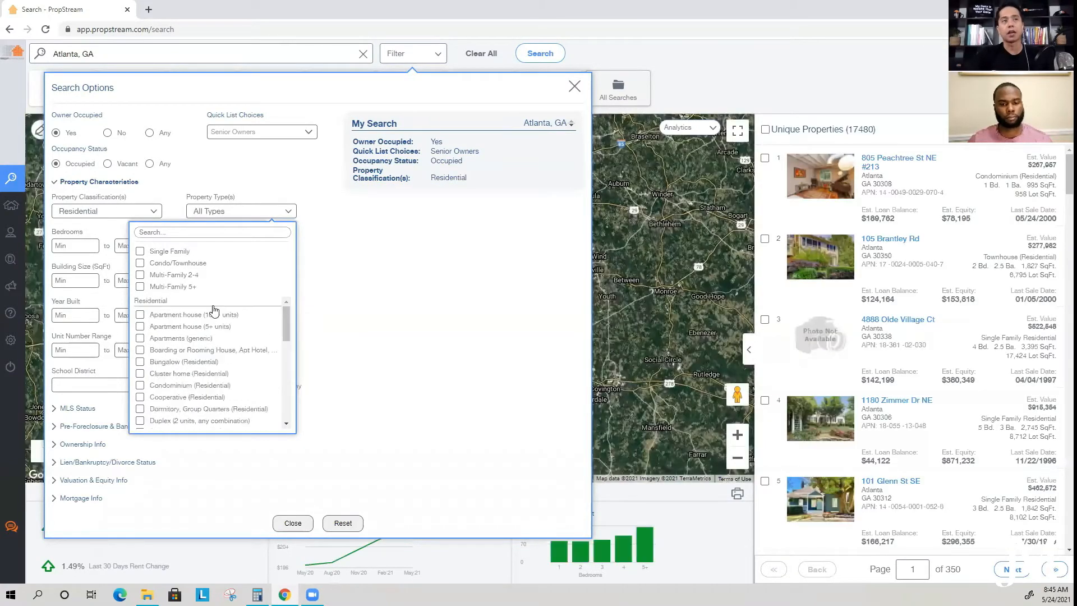
click(174, 255)
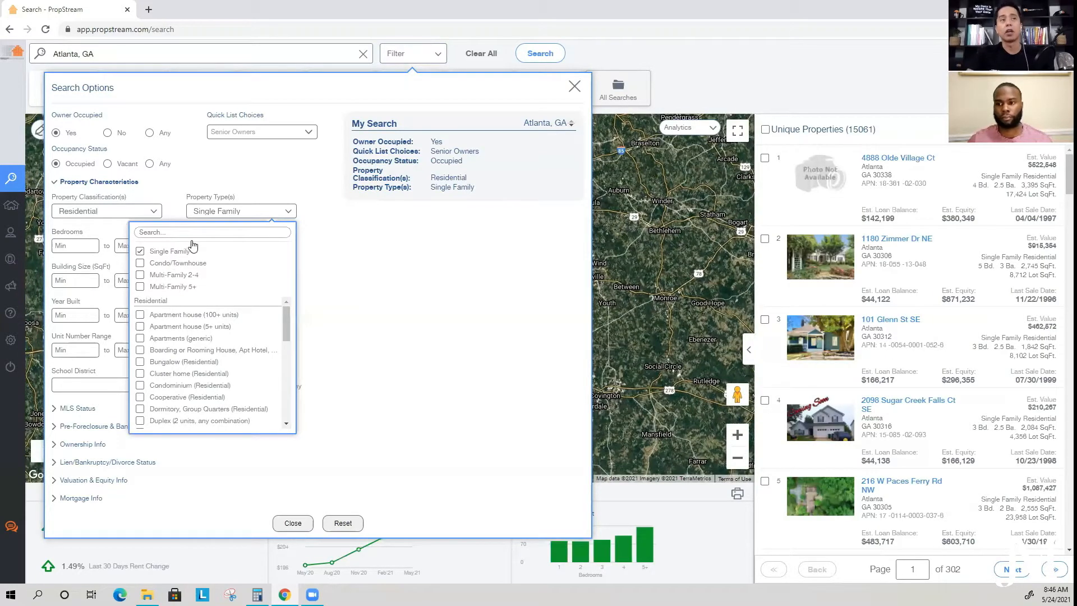
click(230, 221)
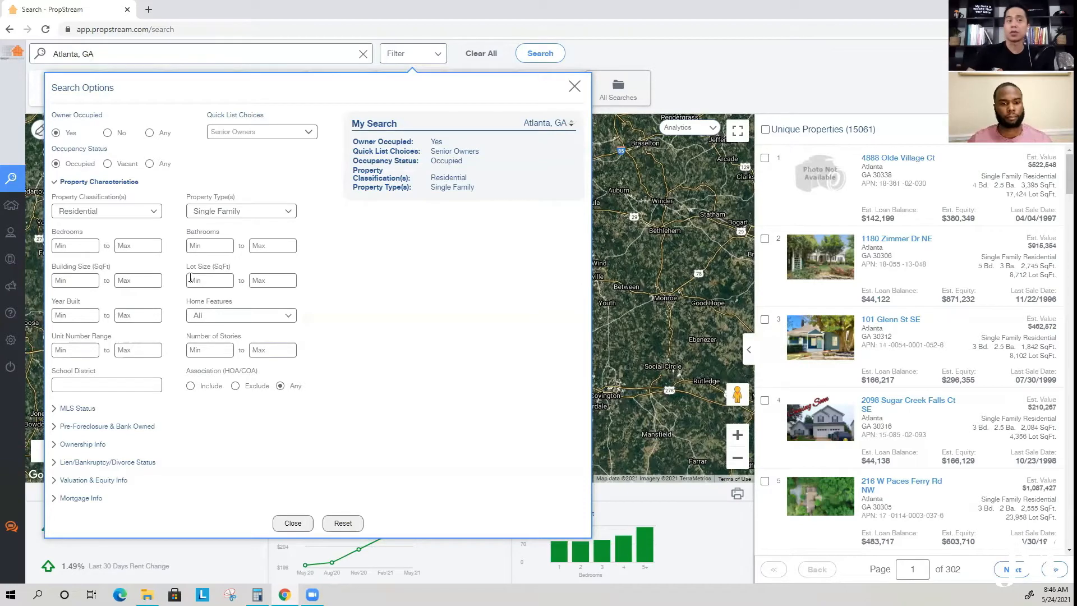
- Set the minimum number of stories to 2 in the property characteristics
drag(82, 337, 144, 344)
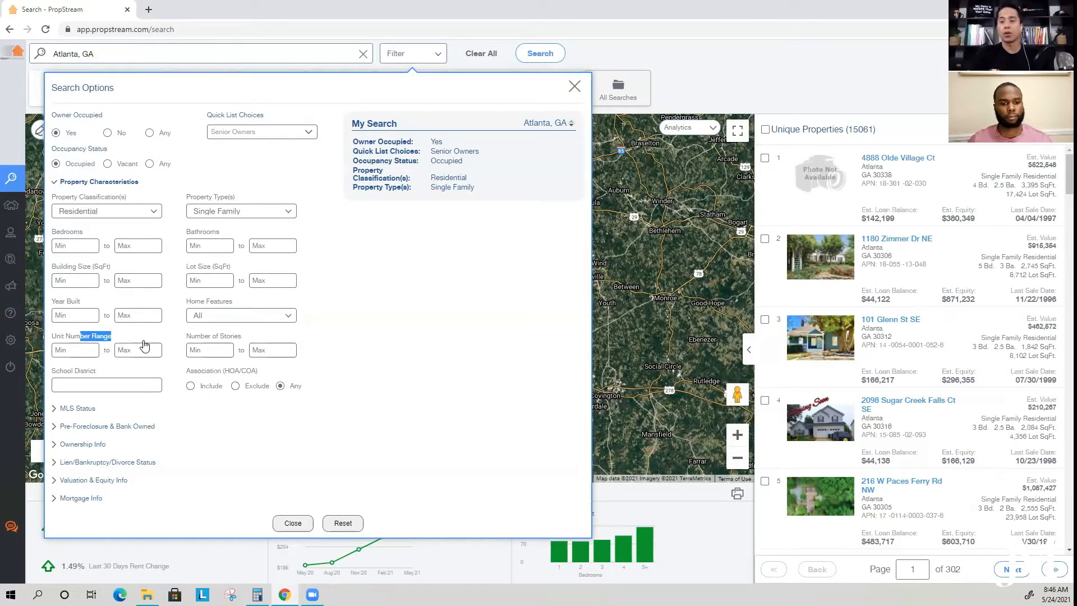
click(195, 339)
drag(195, 339, 233, 341)
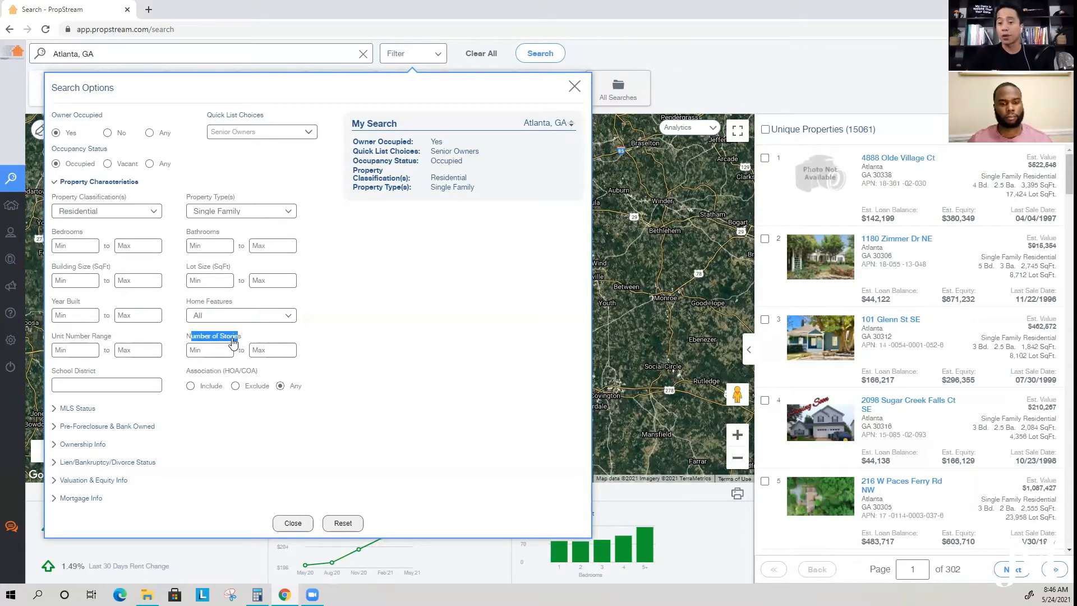
click(214, 344)
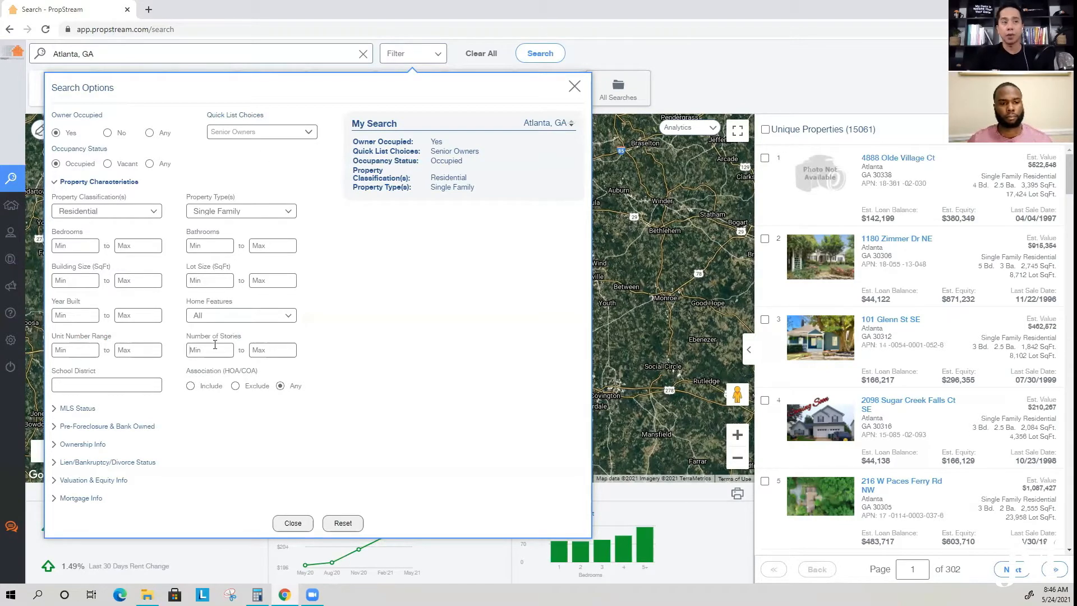
text(2)
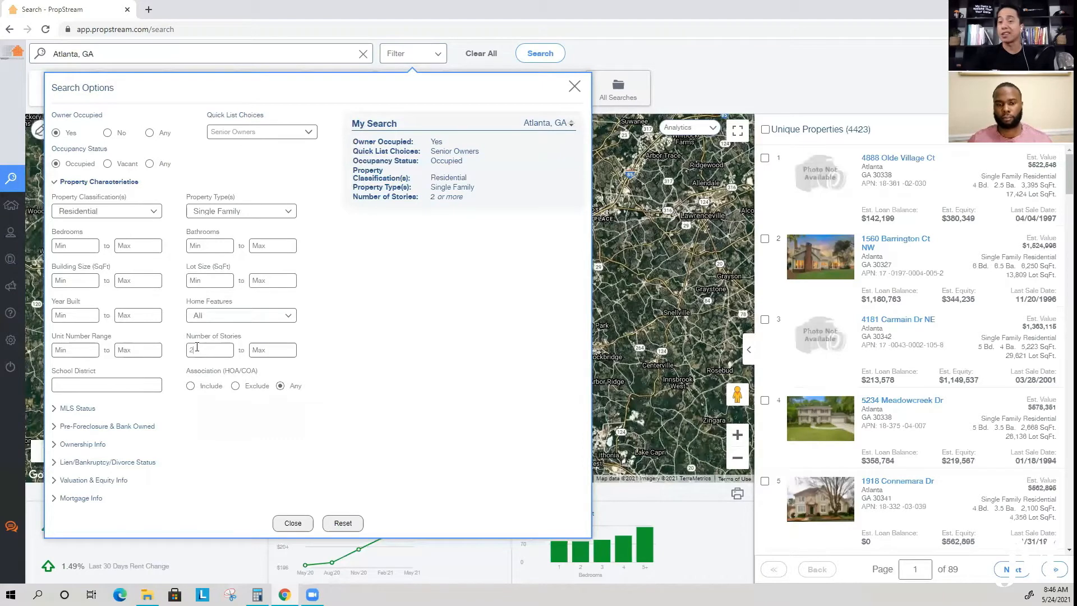
- Compare Association (HOA/COA) set to Include and Exclude, keep Include, and collapse the property characteristics
triple_click(68, 375)
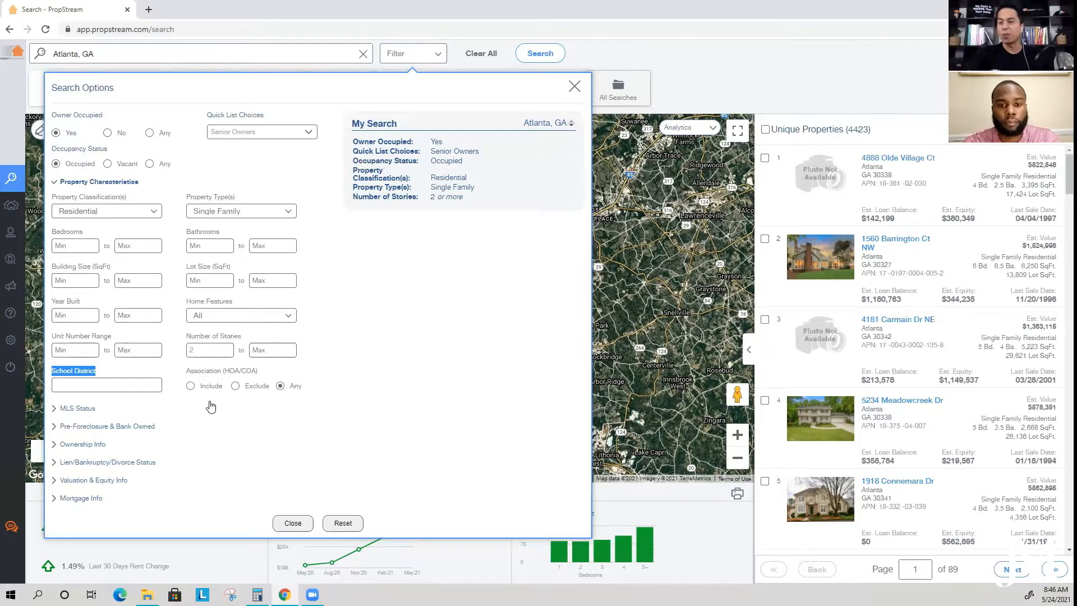
click(204, 391)
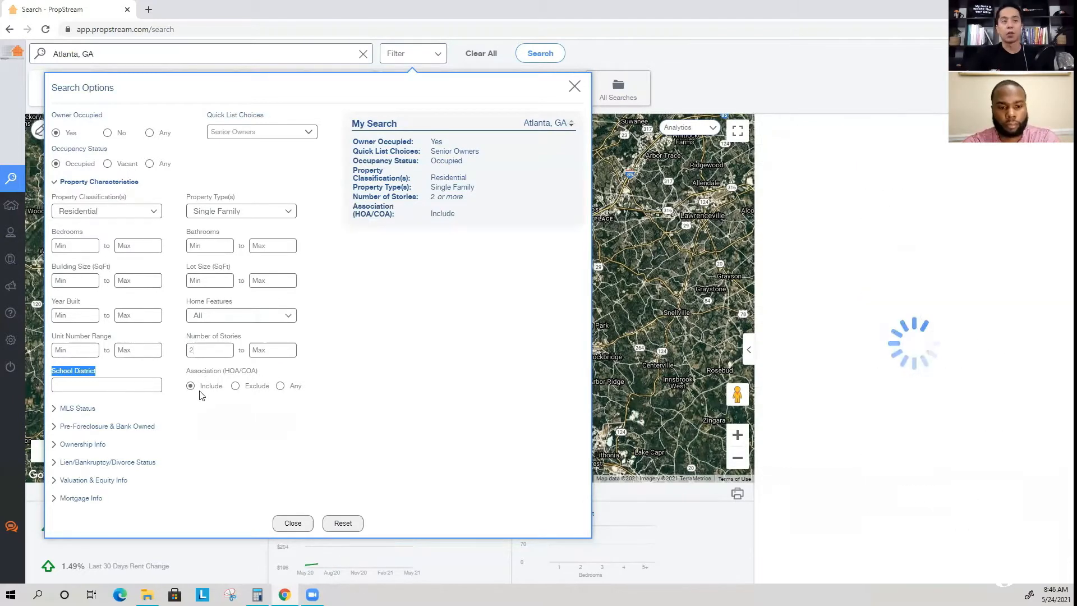
click(247, 390)
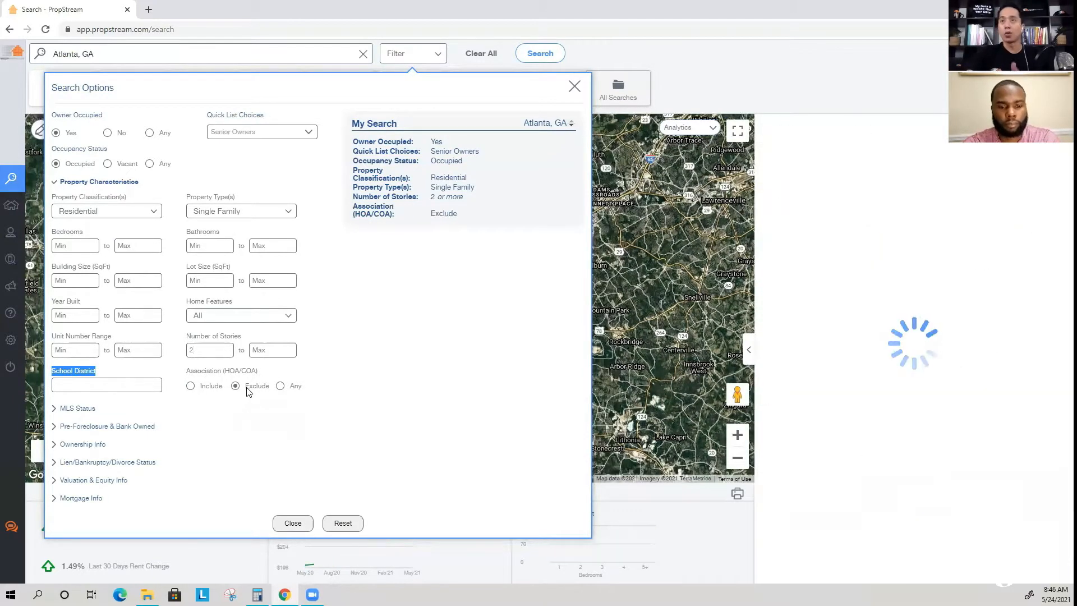
click(202, 390)
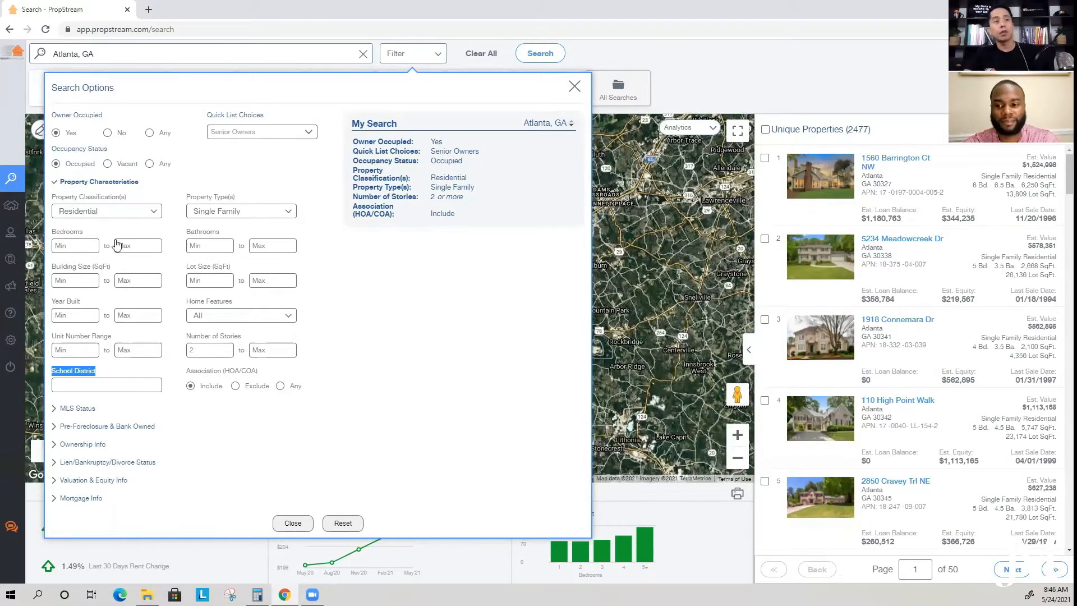
click(99, 178)
click(102, 183)
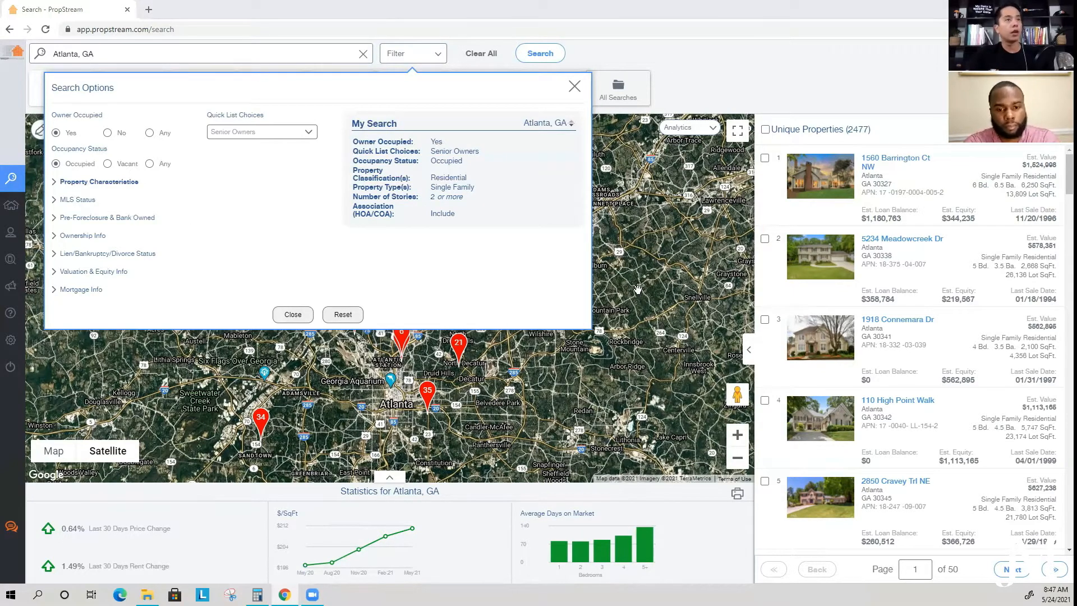
- Set On Market to No in the MLS status filters and collapse that section
click(77, 200)
click(230, 229)
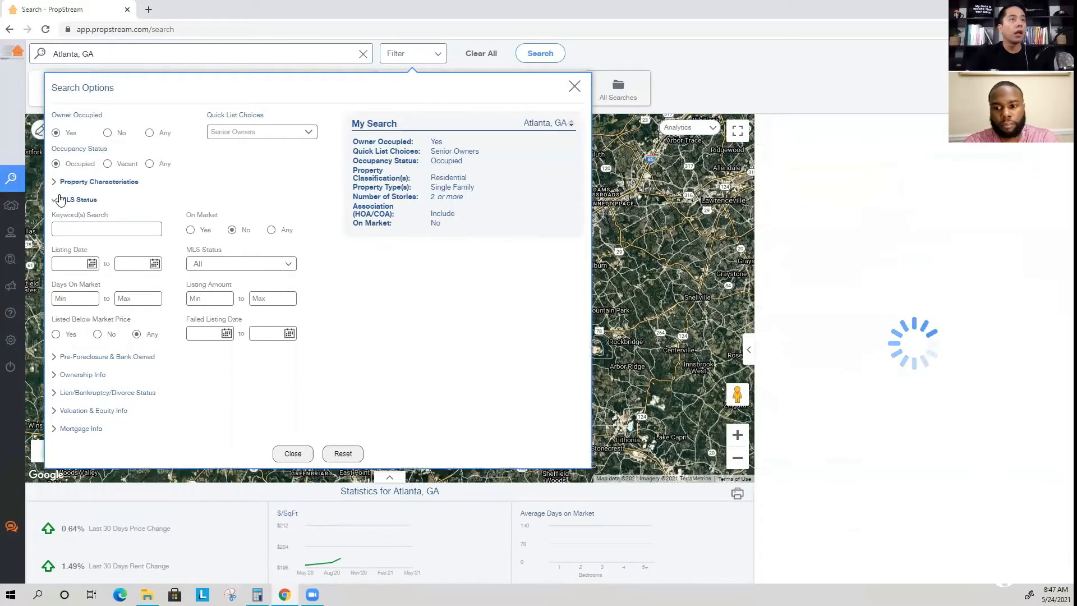
click(62, 200)
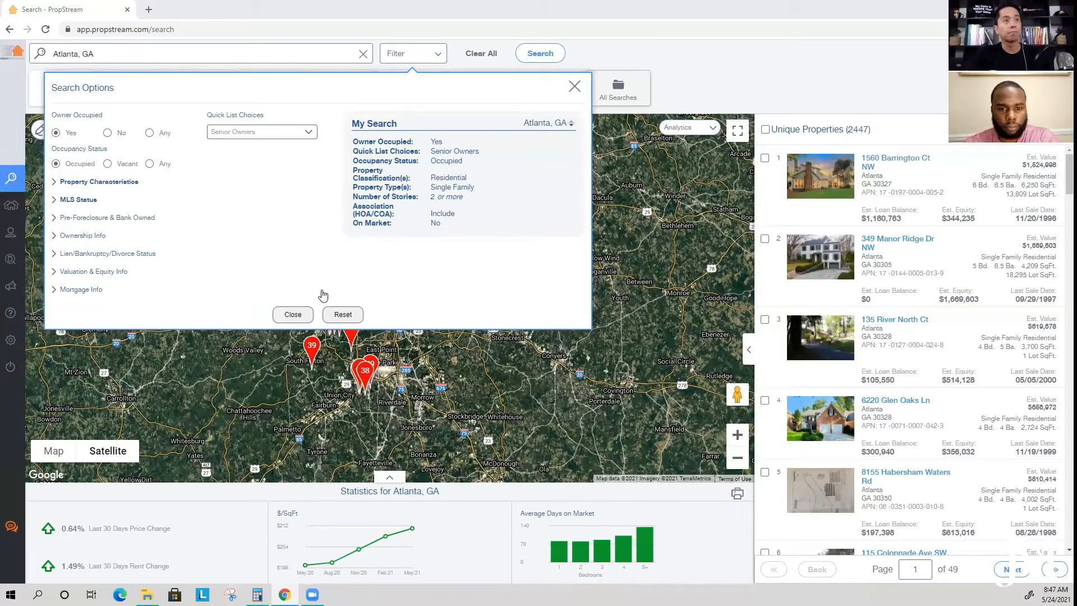
- Try the Notice of Default / Lis Pendens and Auctions foreclosure statuses one at a time, clearing each again, and collapse the section
click(77, 219)
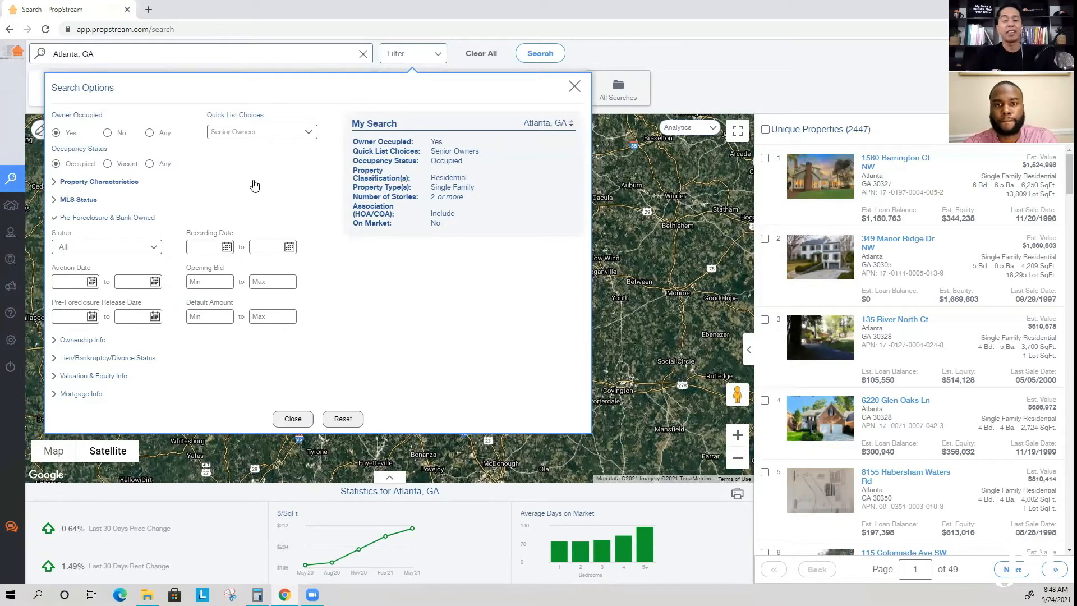
click(95, 251)
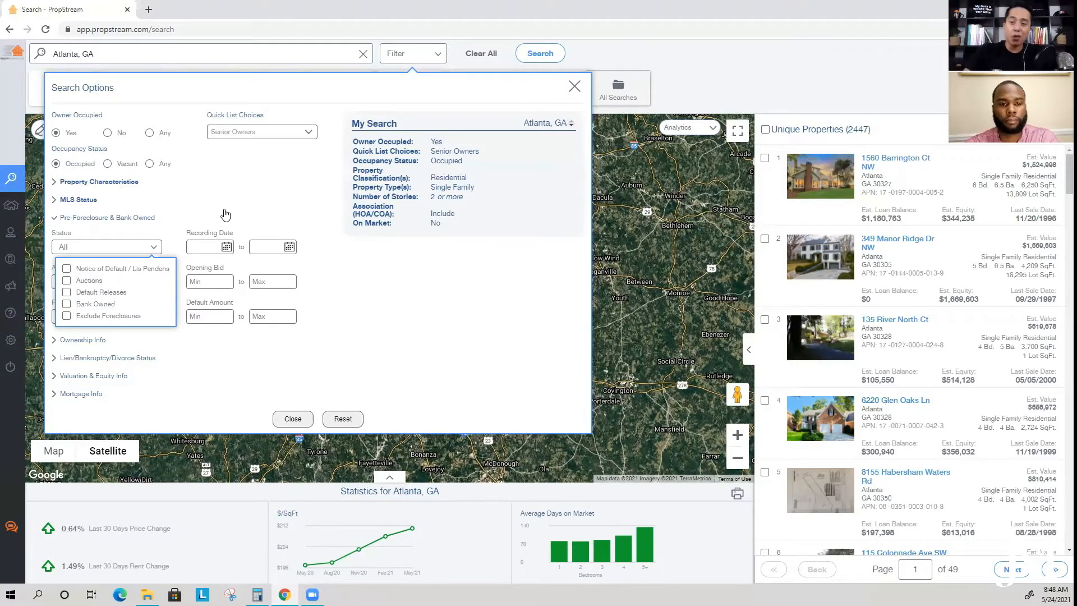
click(113, 273)
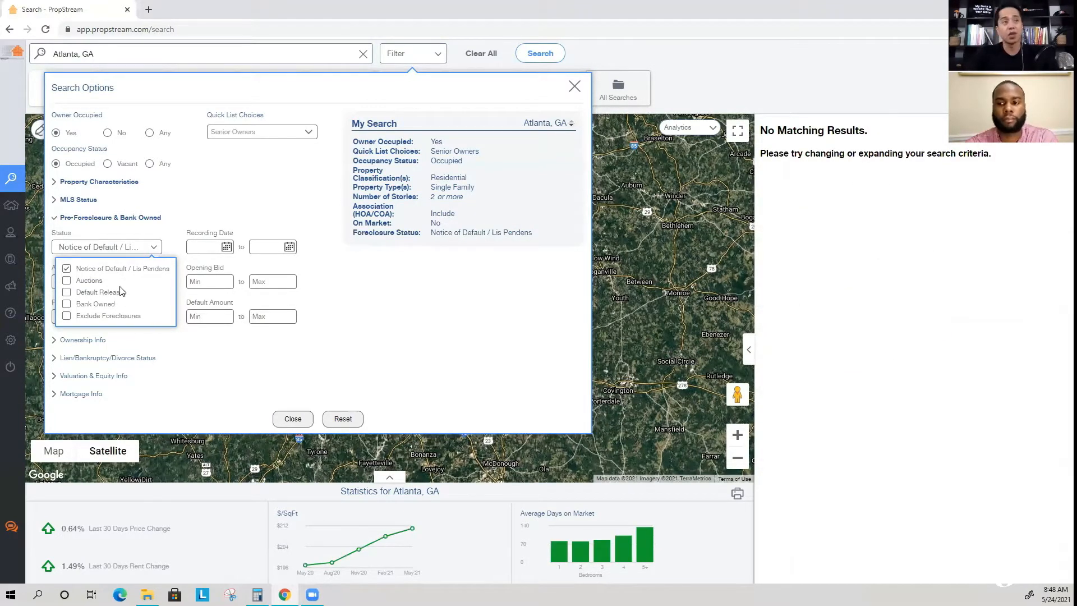
click(92, 271)
click(92, 281)
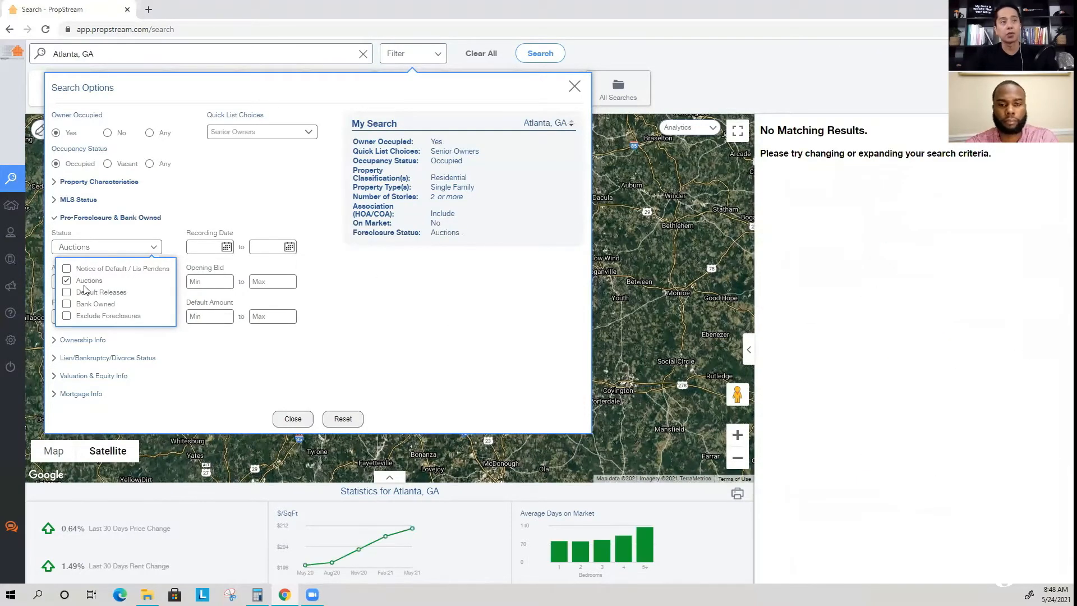
click(91, 282)
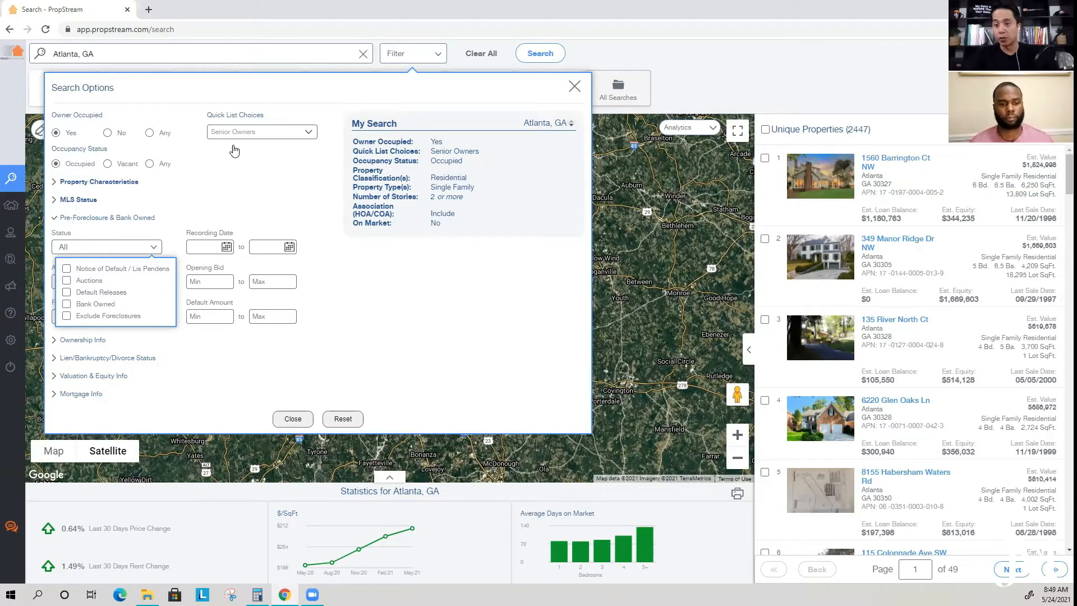
click(70, 219)
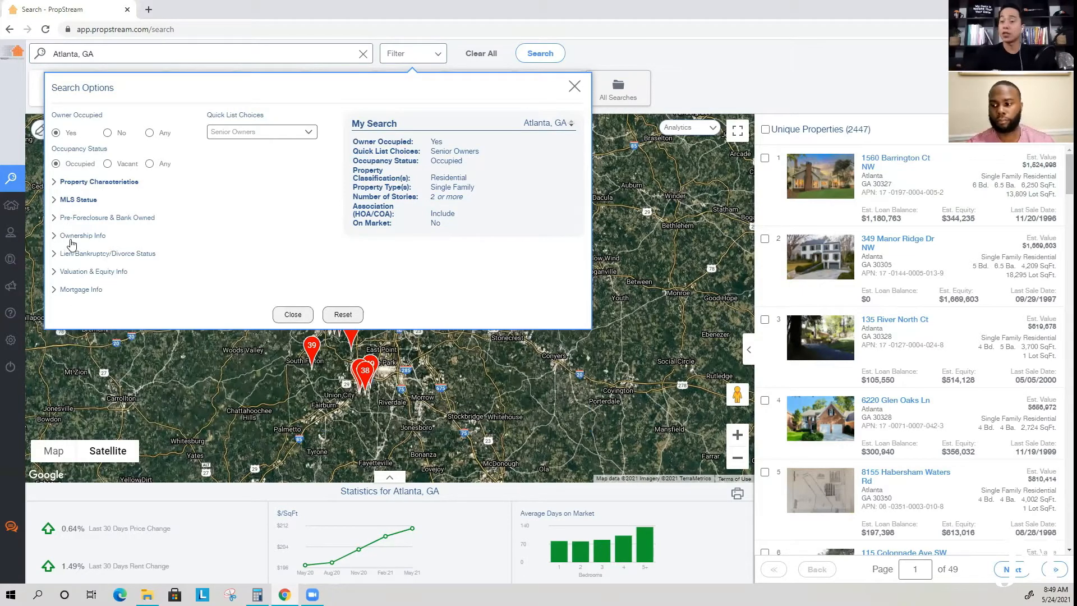
- Set the minimum years of ownership to 15 and the owner type to Individual in the ownership info
click(68, 239)
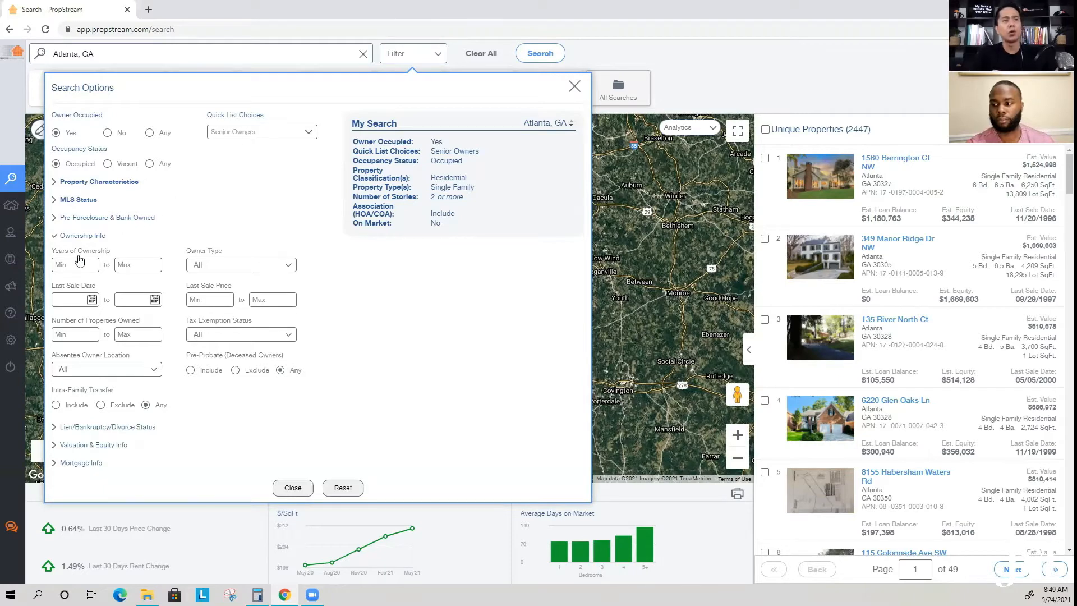
click(78, 264)
text(15)
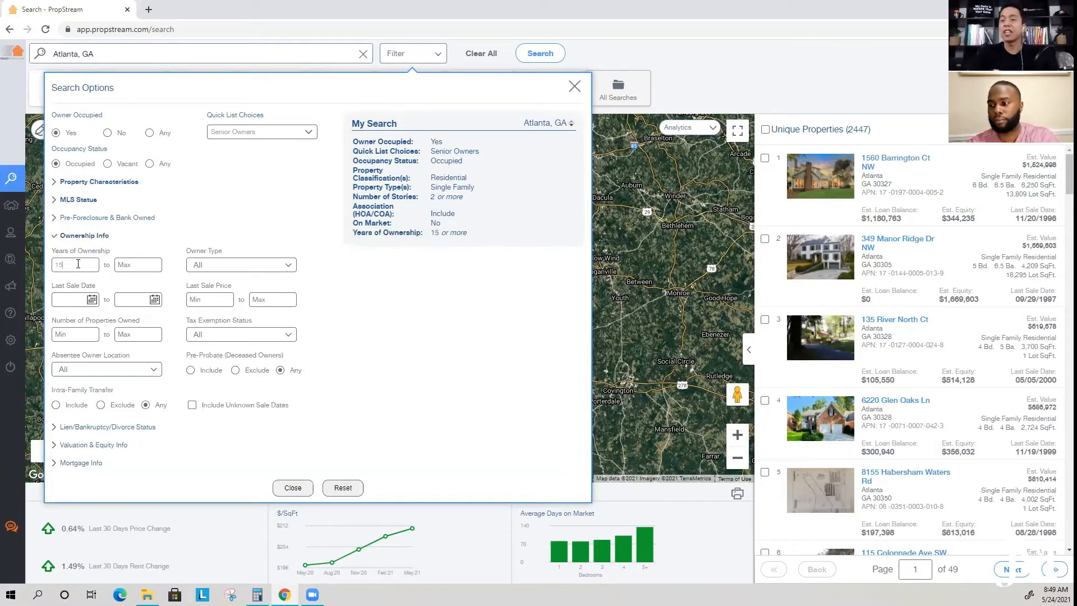
click(205, 262)
click(272, 287)
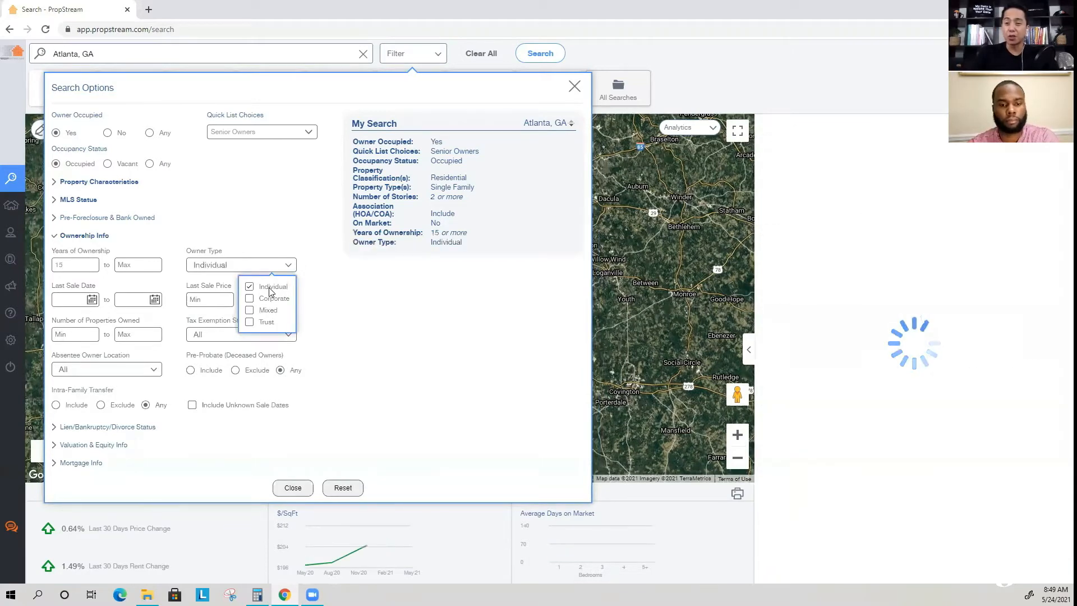
click(360, 296)
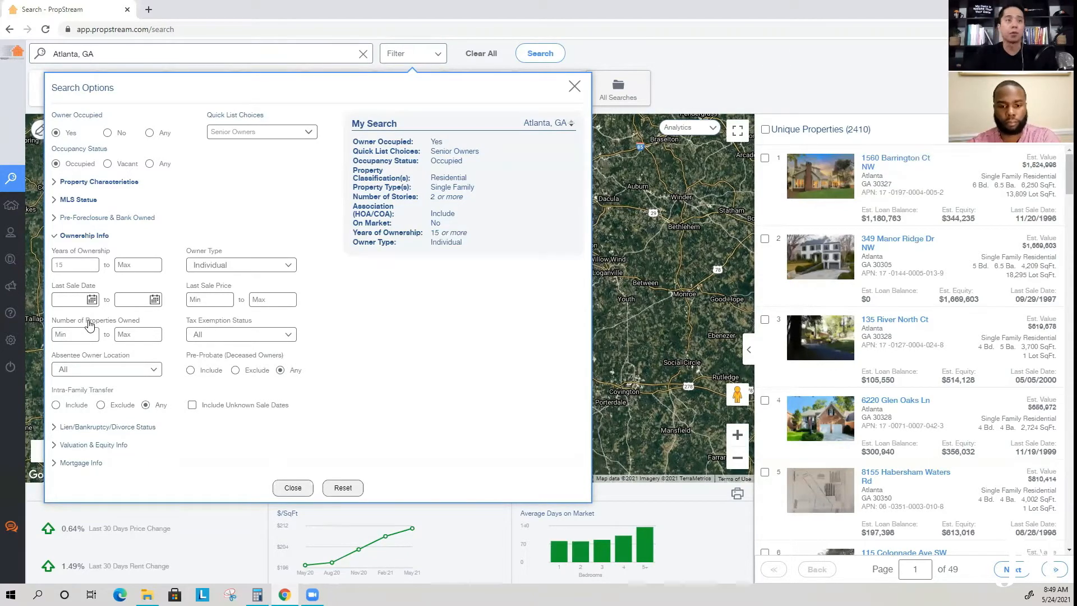
- Review the Tax Exemption Status choices, then try the Out of State and Out of County absentee owner locations and clear both
click(199, 335)
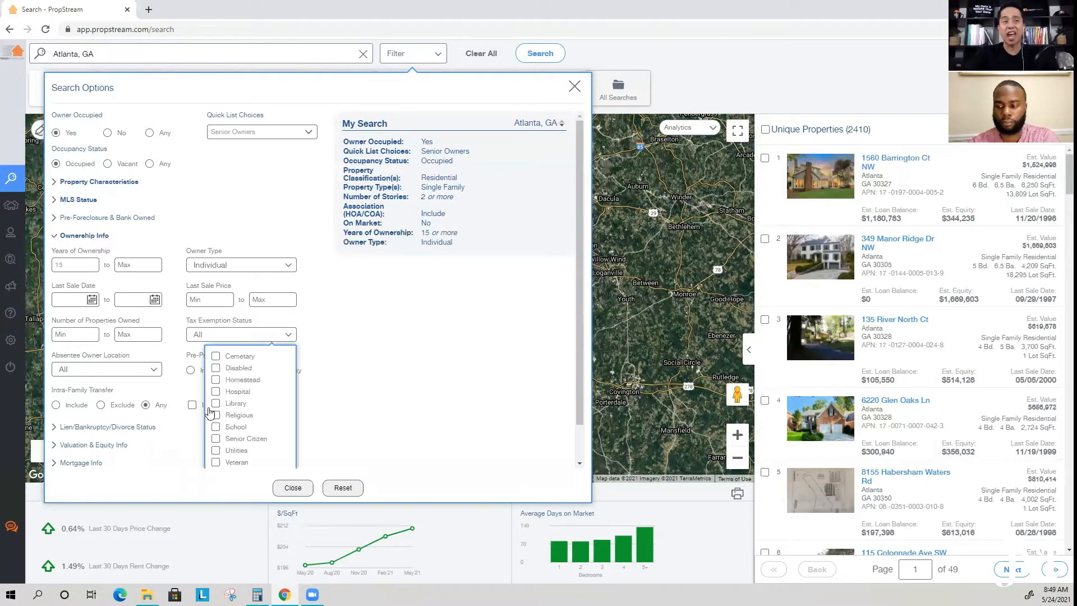
click(121, 370)
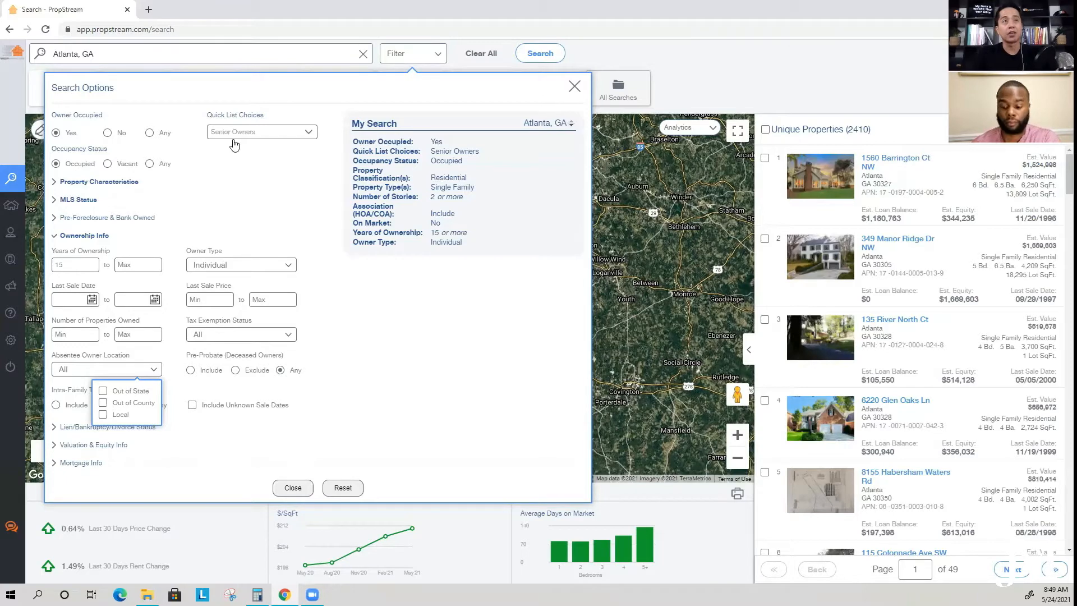
click(134, 396)
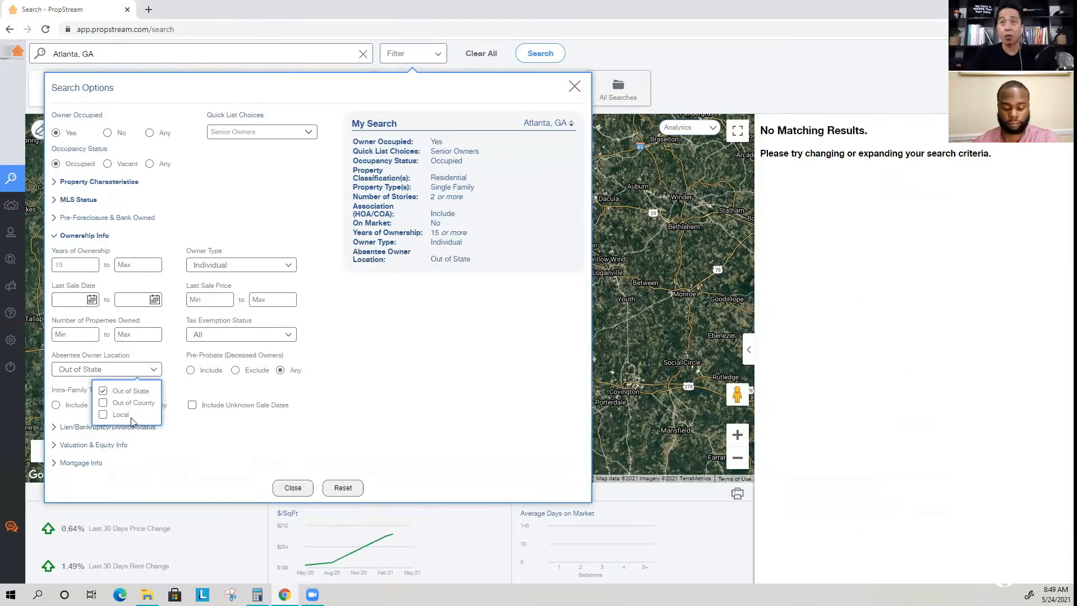
click(133, 403)
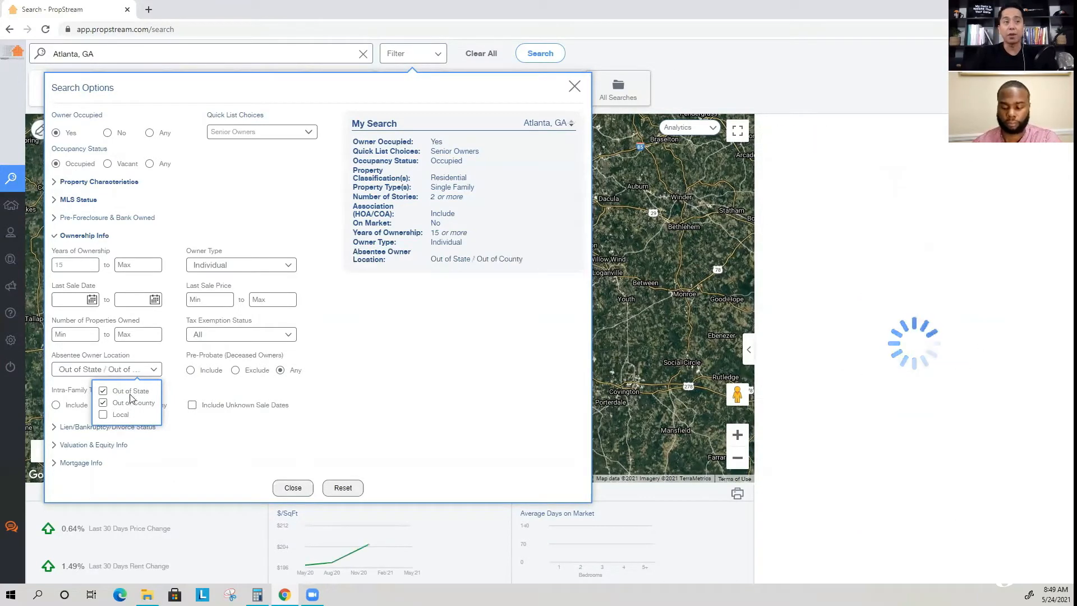
click(135, 393)
click(135, 403)
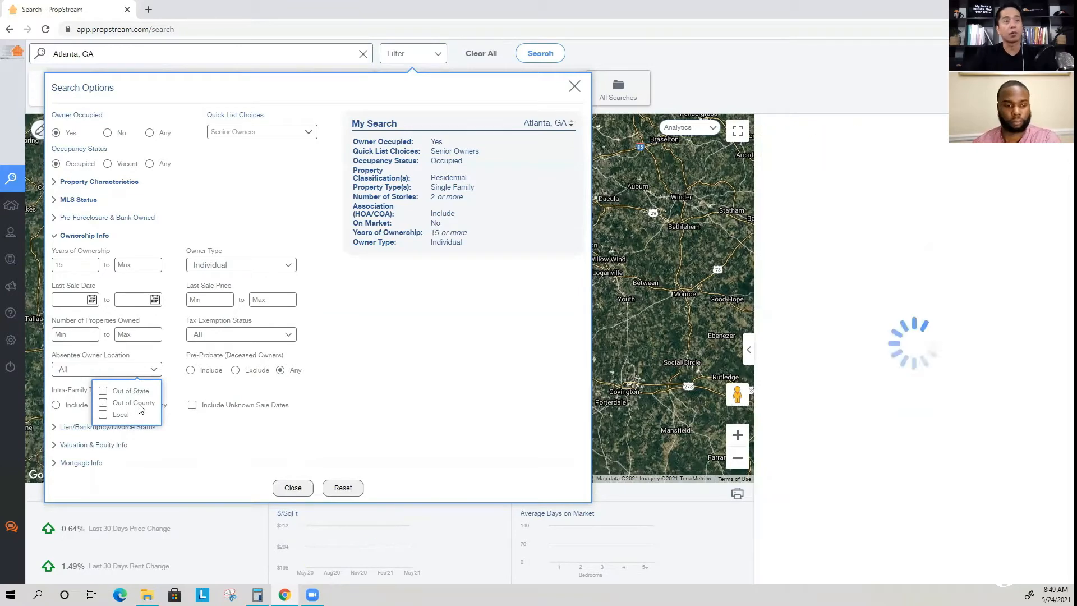
- Set Owner Occupied to No, try Out of State and Out of County as absentee owner locations together, and clear both again
click(108, 132)
click(121, 369)
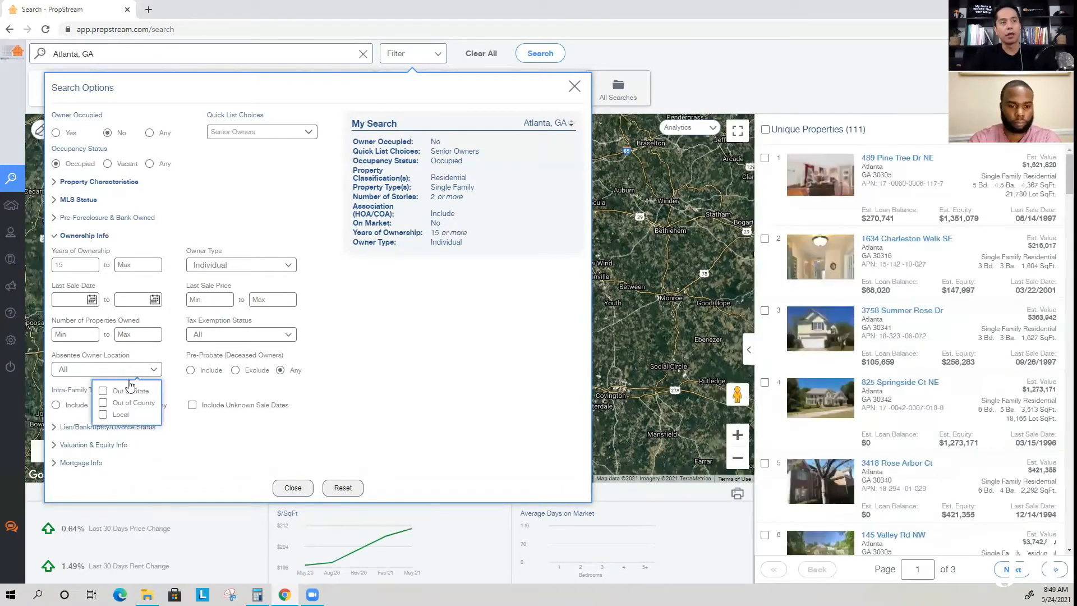
click(131, 391)
click(134, 403)
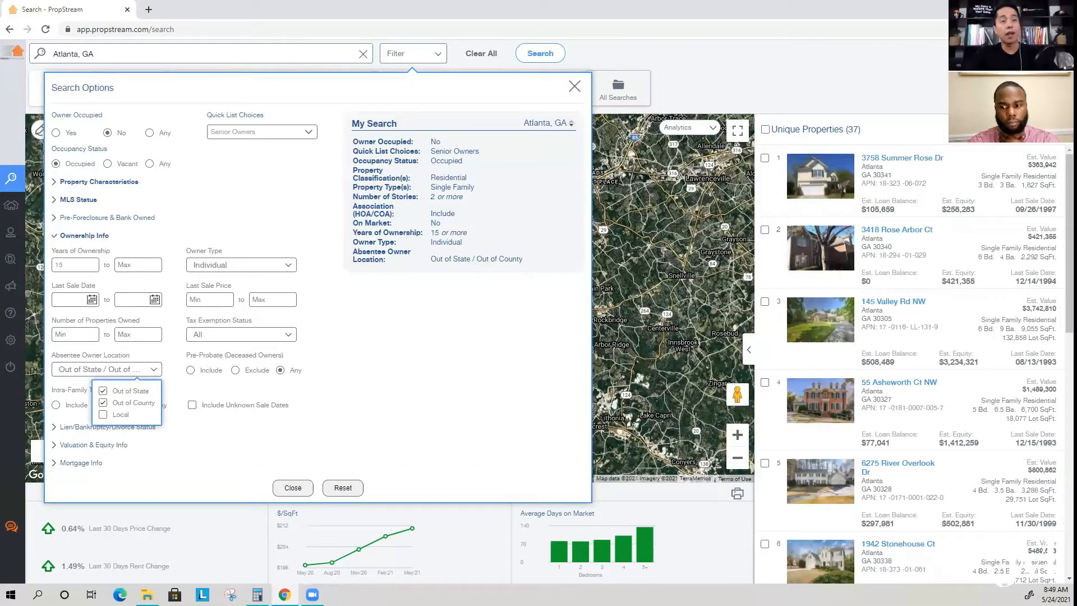
click(124, 391)
click(128, 402)
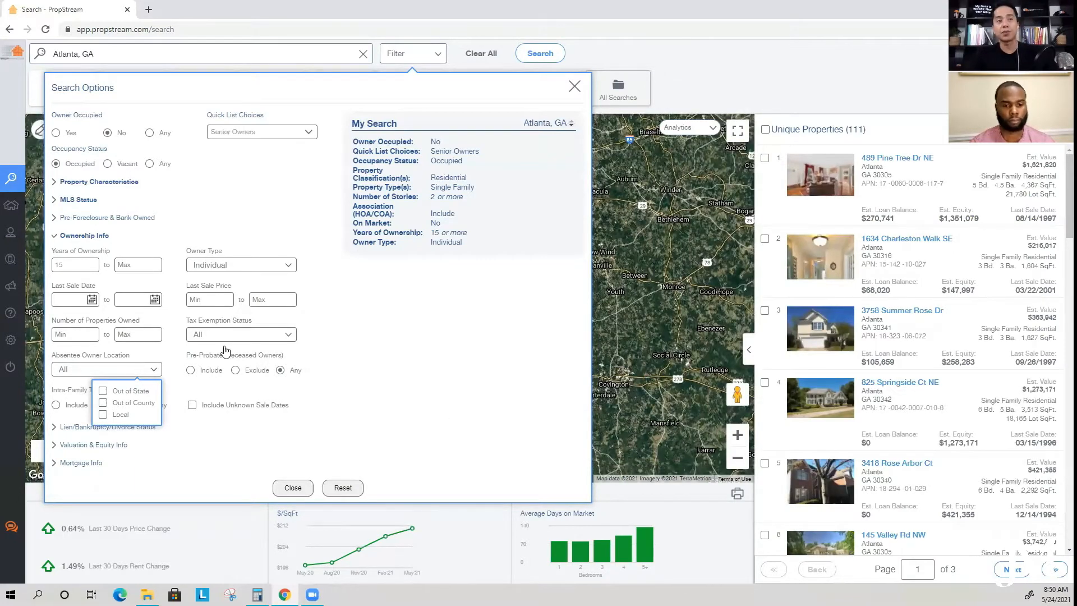
- Set Pre-Probate (Deceased Owners) to Include and return Owner Occupied to Yes
drag(227, 355, 276, 355)
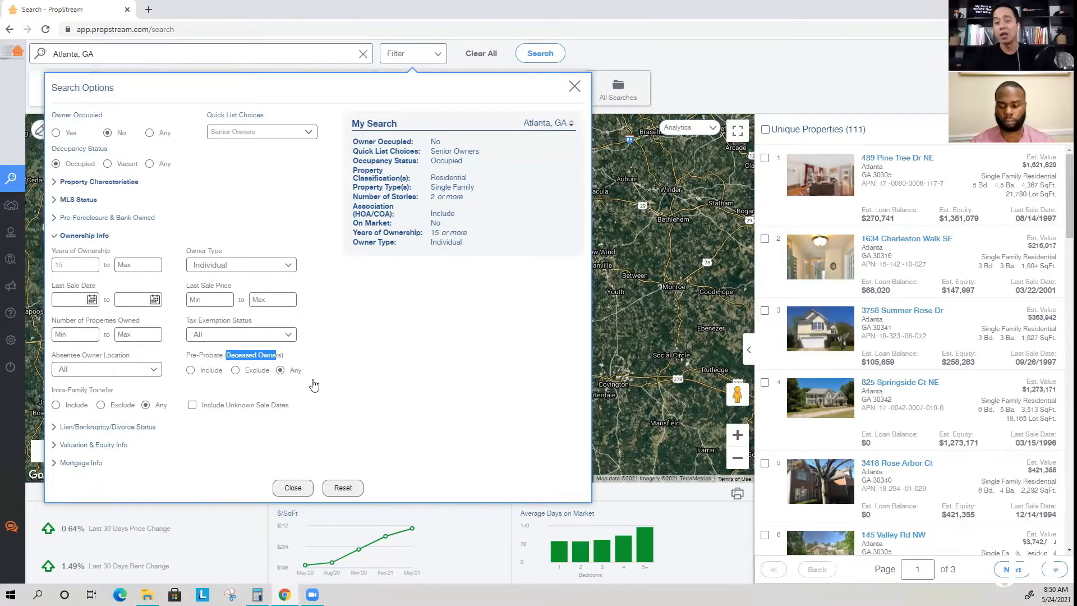
click(199, 372)
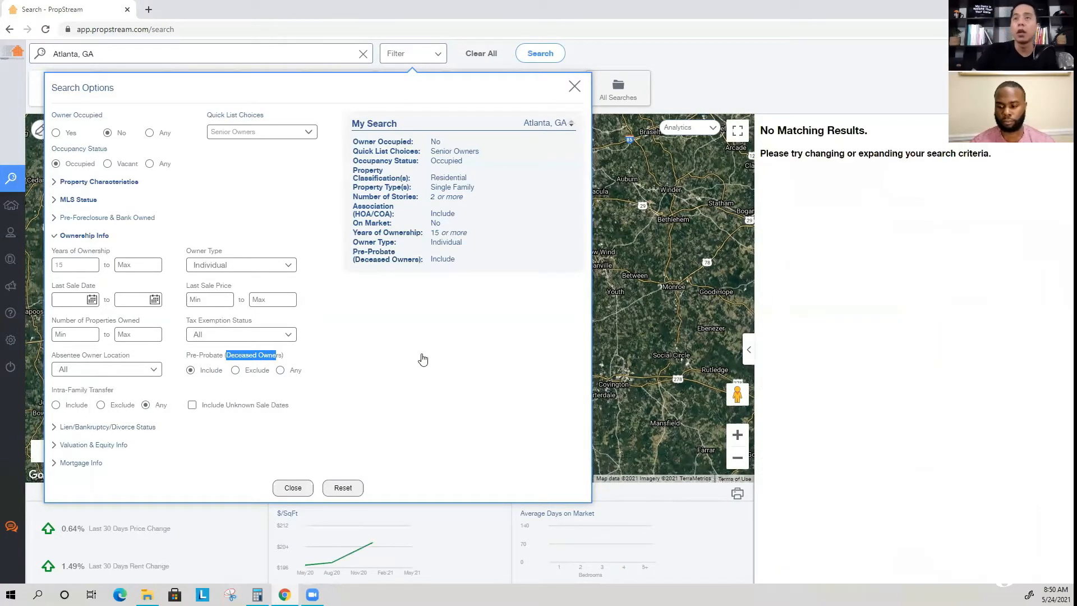
click(78, 133)
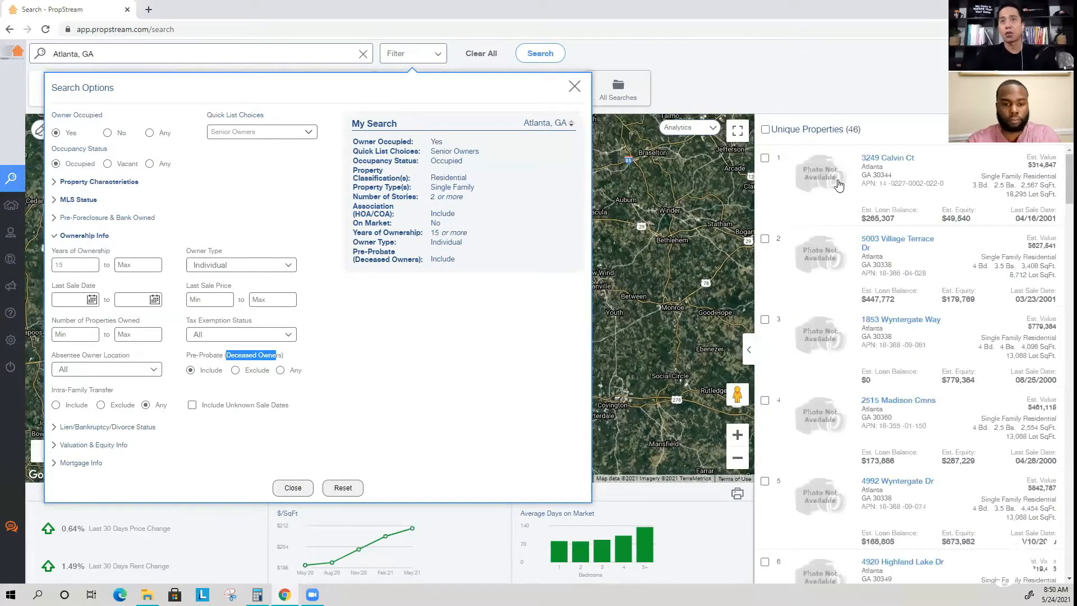
click(455, 362)
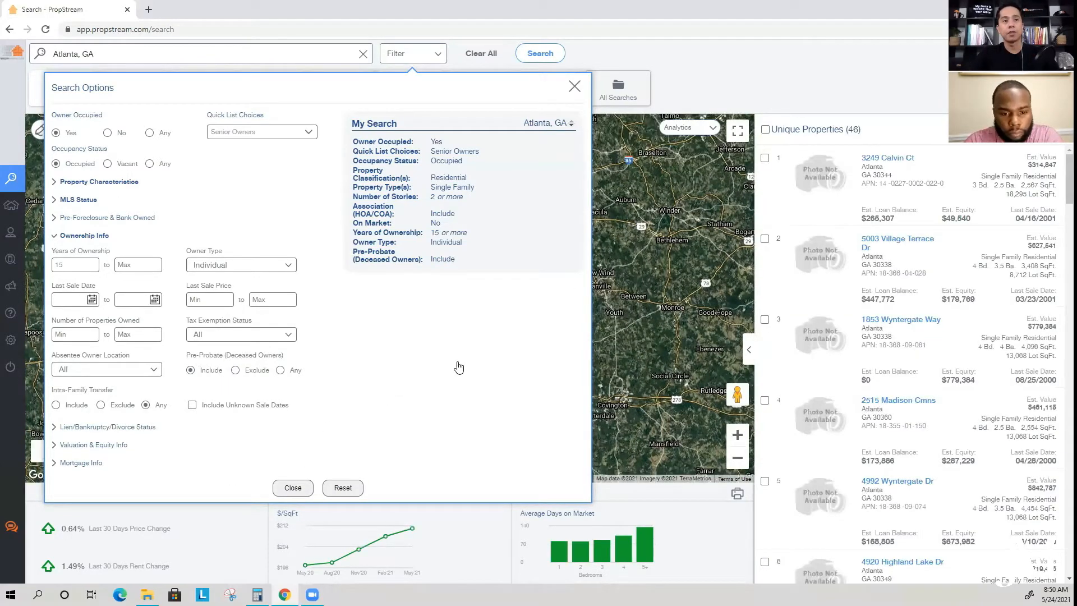
- Open the first property in the results, examine its owner names and deceased-owner entry, and close the details
click(872, 160)
mouse_move(313, 326)
mouse_down()
mouse_move(354, 341)
mouse_move(324, 326)
mouse_up()
click(354, 341)
drag(240, 340, 167, 325)
drag(206, 373, 250, 372)
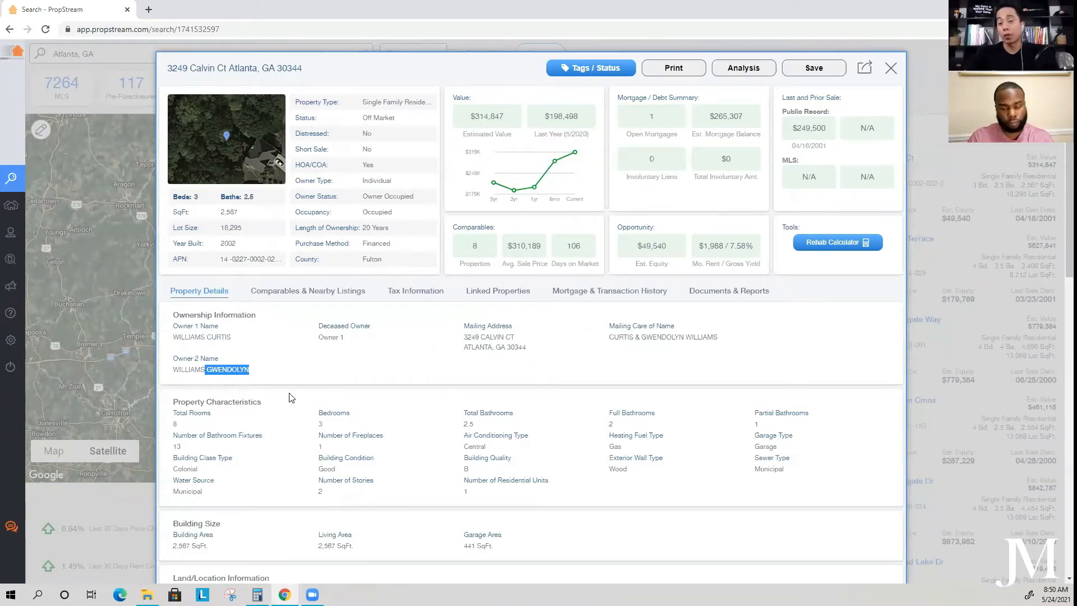
click(891, 69)
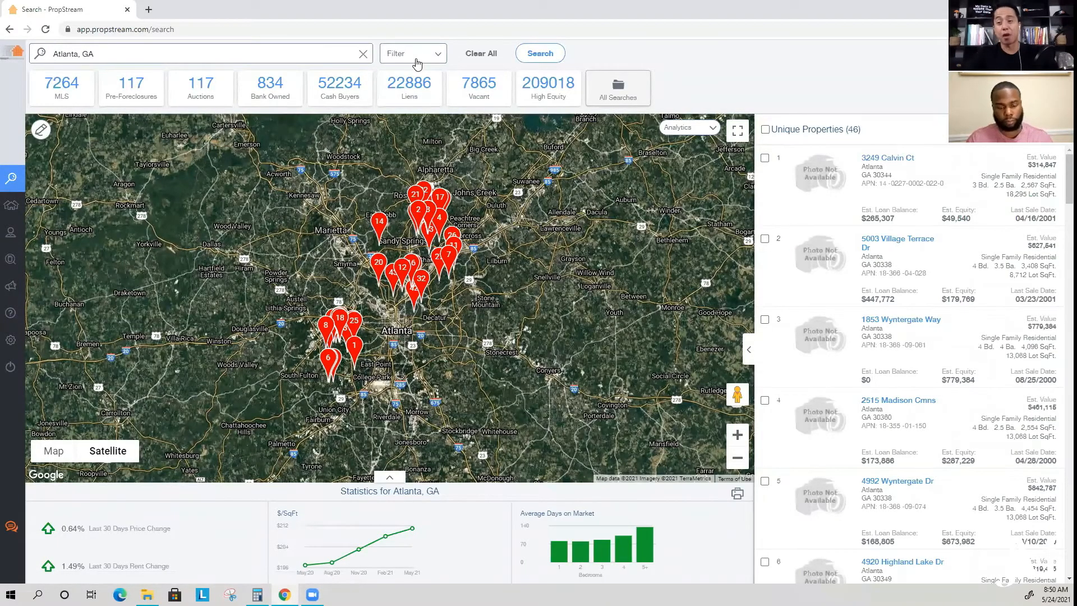
- Reopen the first property to check its owners, estimated mortgage balance, and mortgage and transaction history, and close the details
click(889, 159)
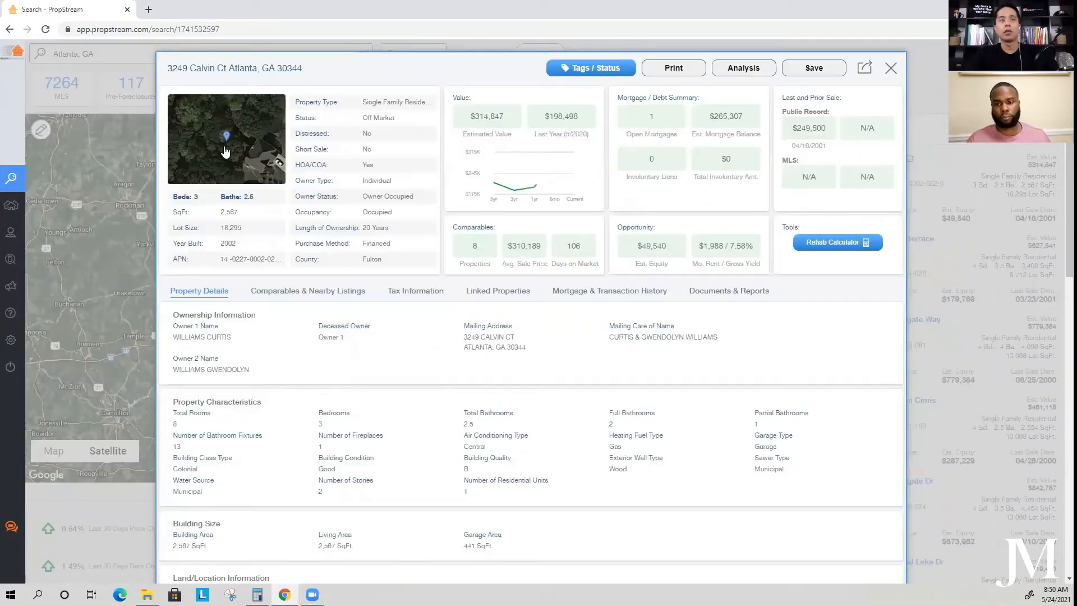
drag(213, 369, 250, 371)
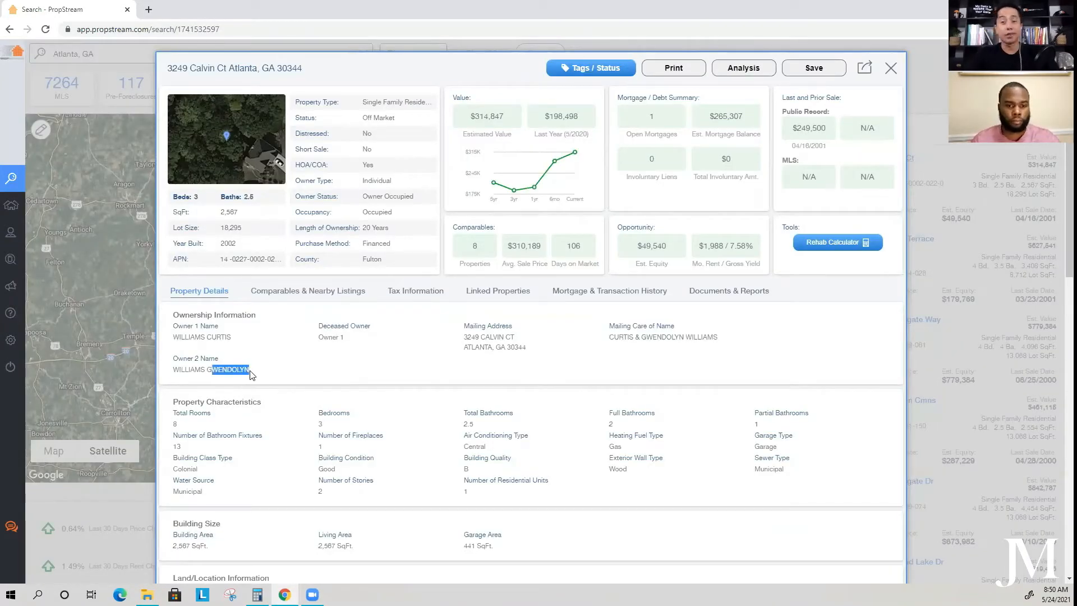
drag(232, 337, 172, 327)
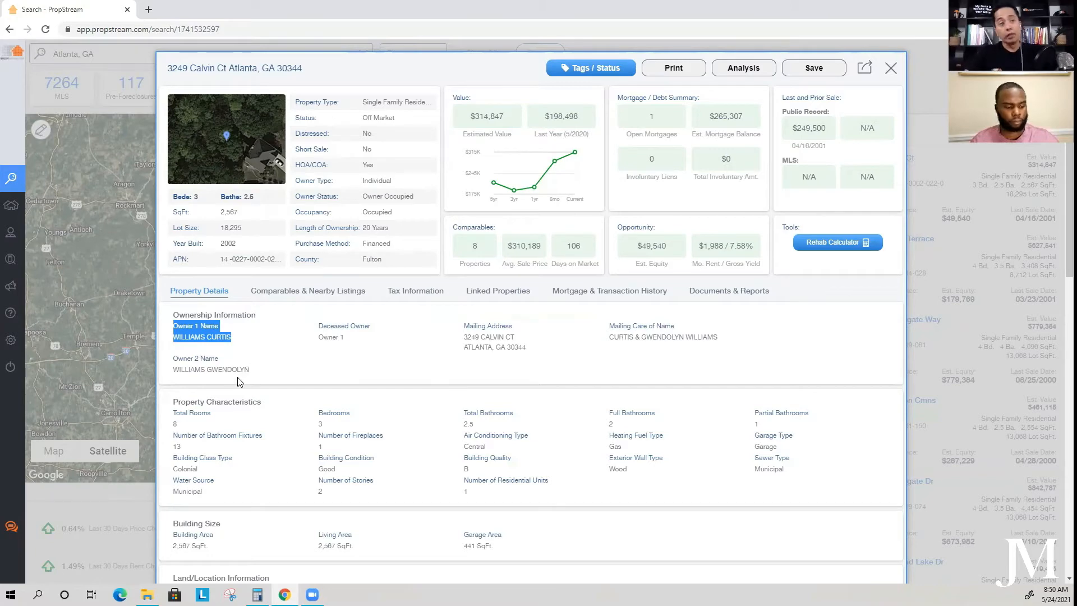
drag(691, 118, 751, 135)
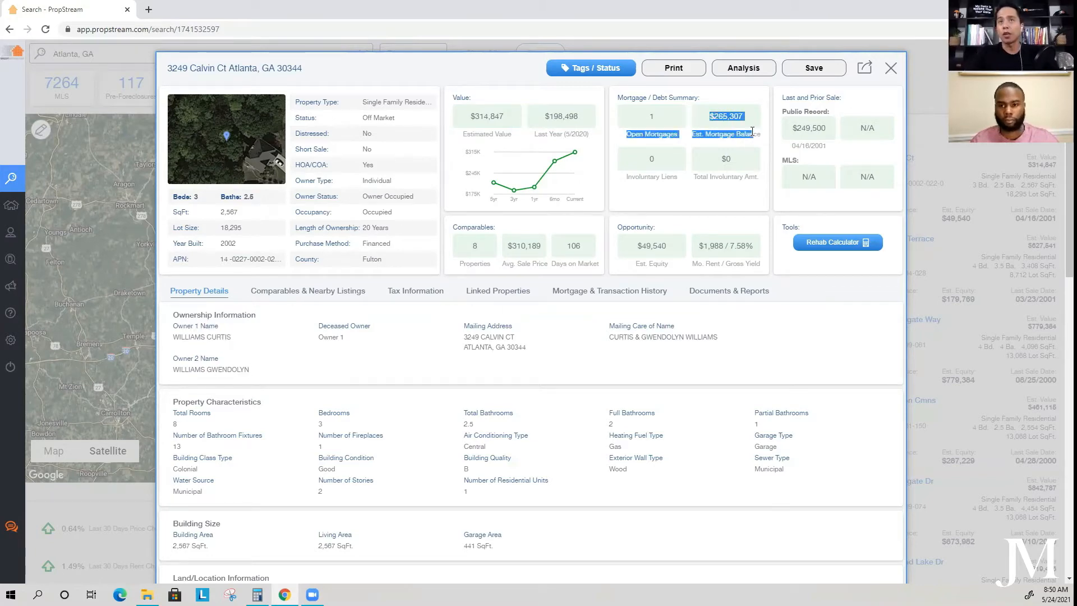
click(627, 294)
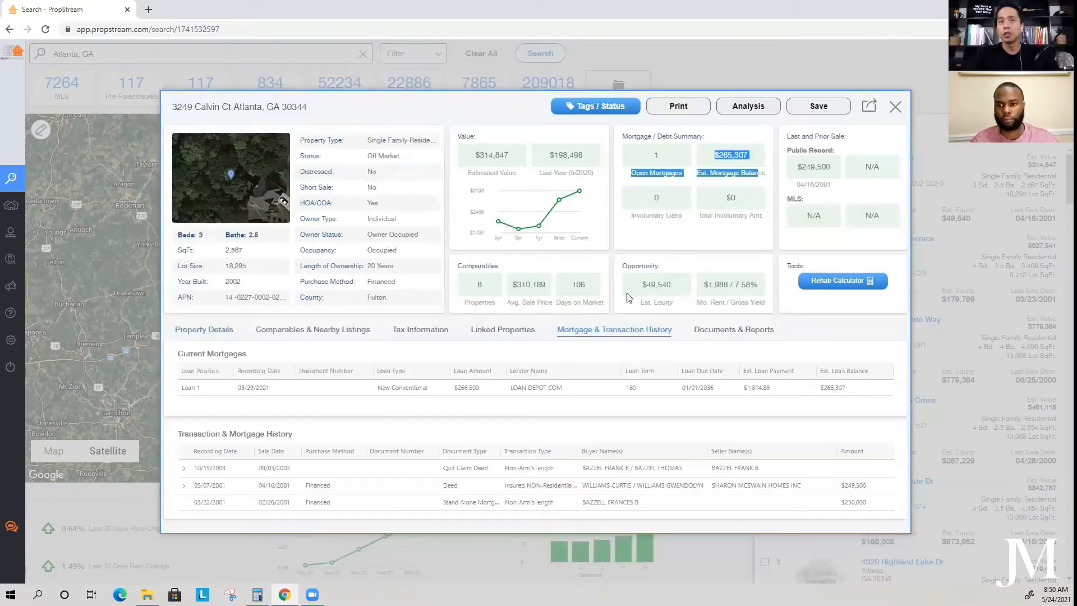
click(896, 108)
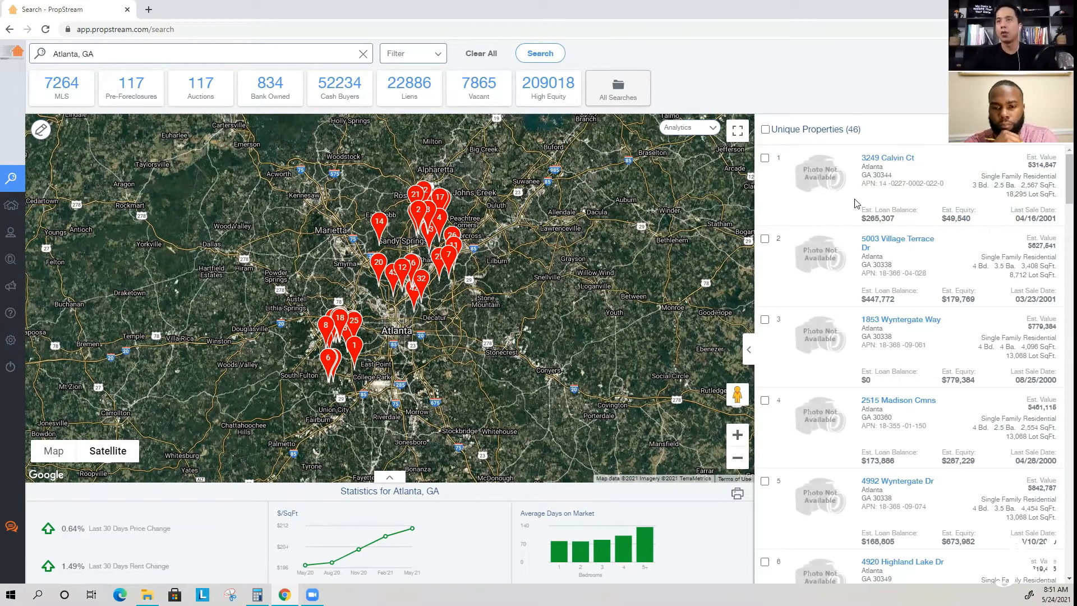
- Reopen the ownership info in the search filters and set Pre-Probate (Deceased Owners) back to Any
click(424, 61)
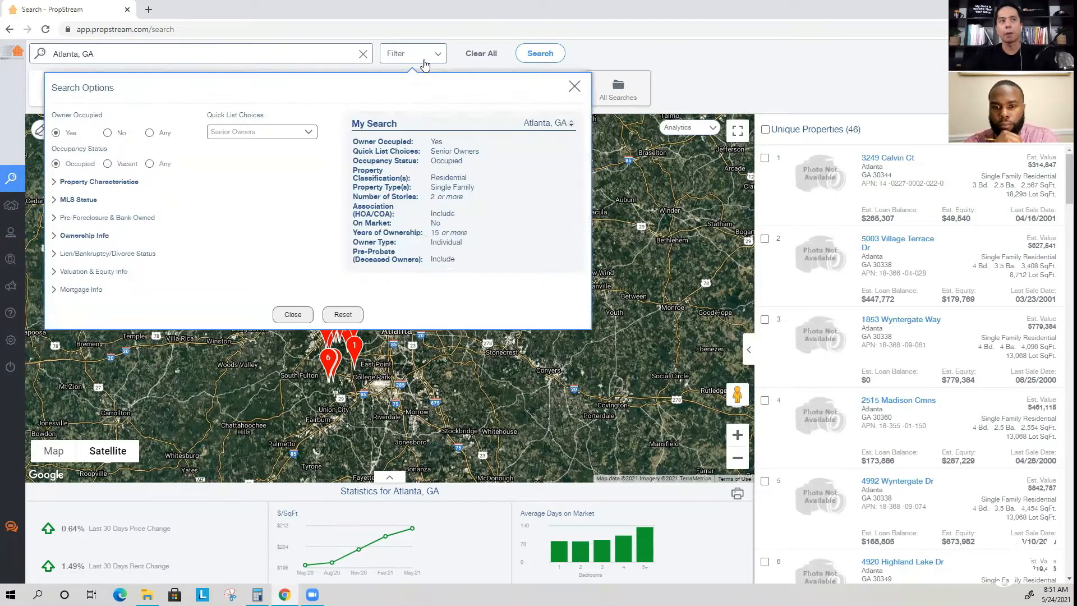
click(85, 238)
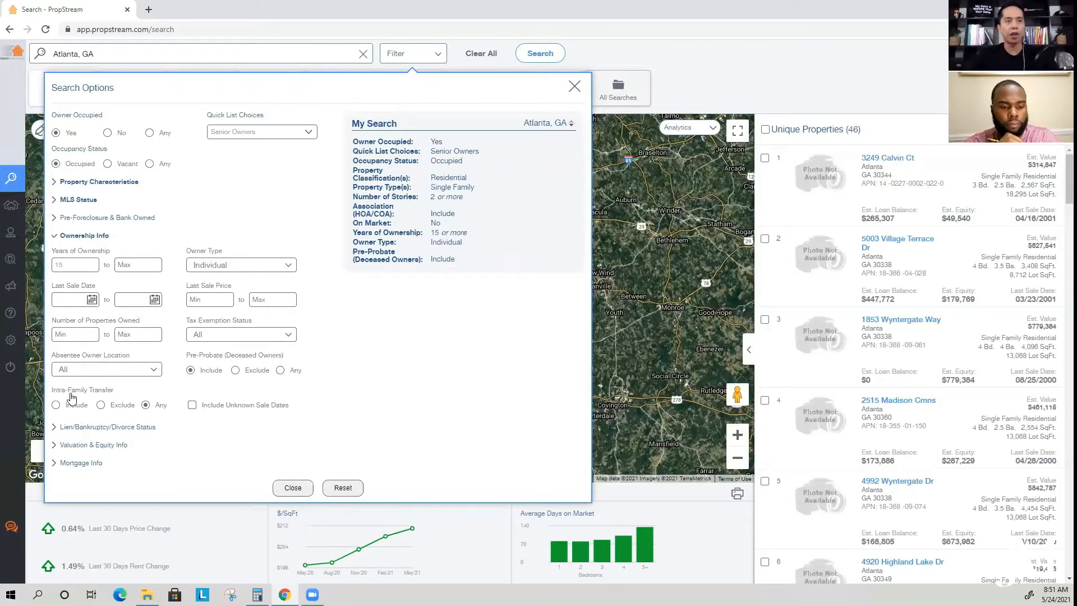
click(280, 370)
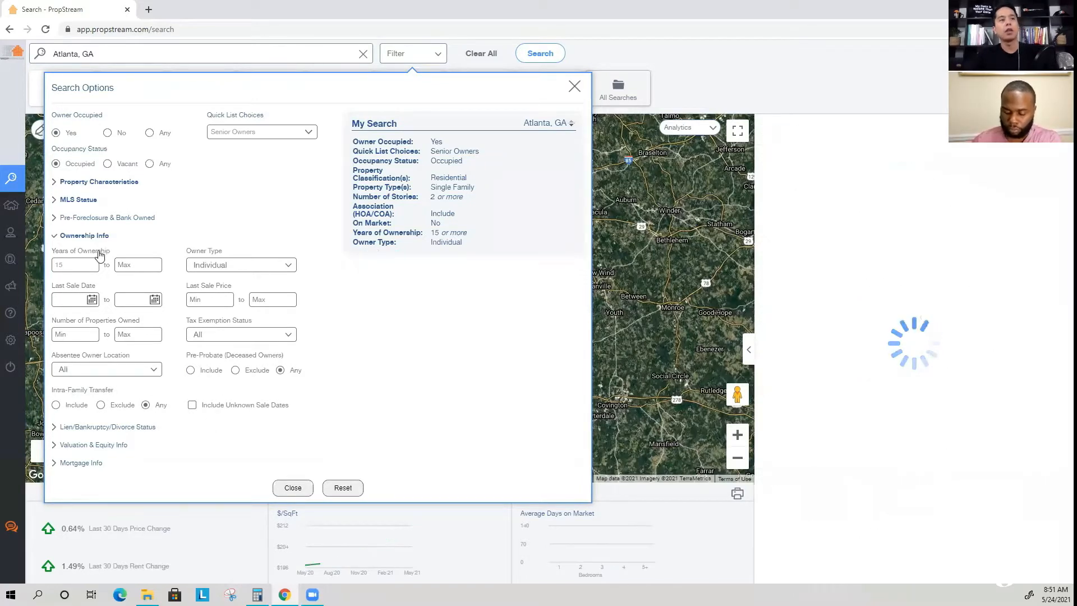
- In the lien, bankruptcy and divorce filters, set Quick Target Status to Has Active Lien and Specific Lien Type to Tax Lien
click(87, 236)
click(96, 254)
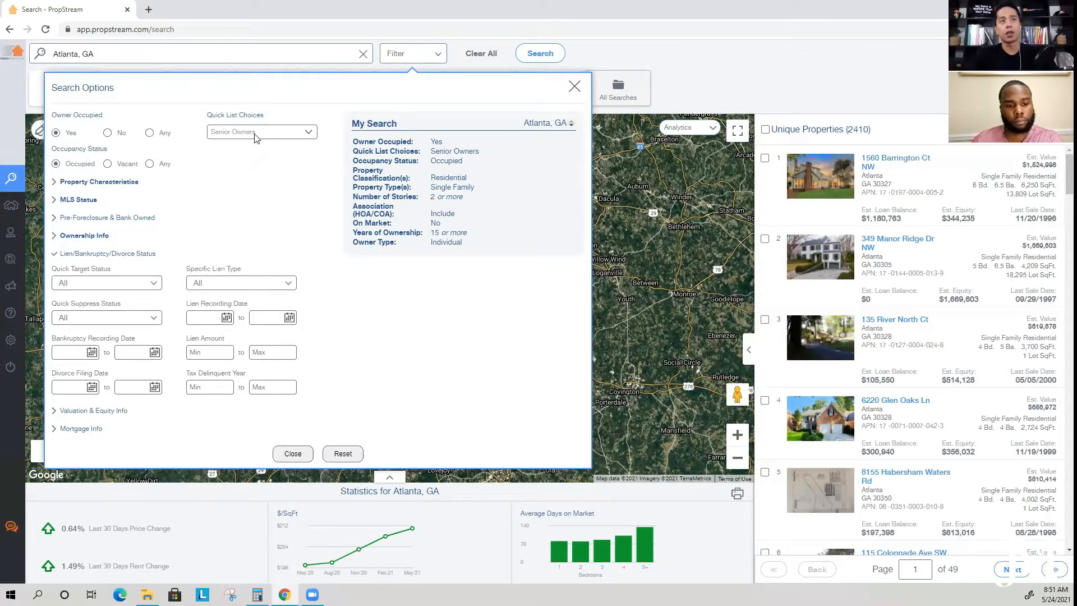
click(108, 283)
click(110, 304)
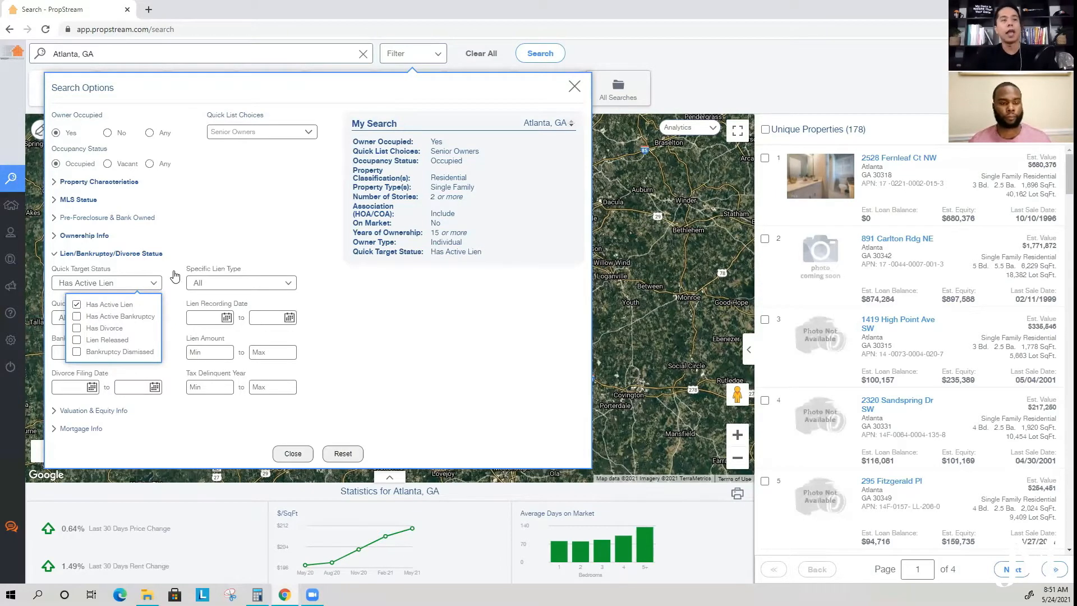
click(170, 291)
click(236, 285)
click(243, 305)
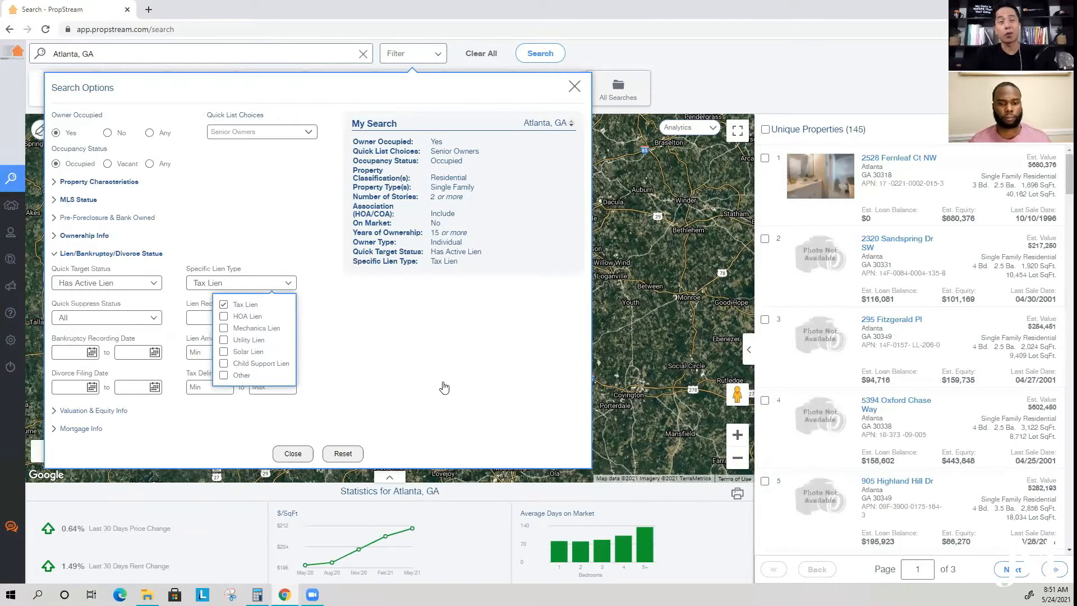
click(365, 408)
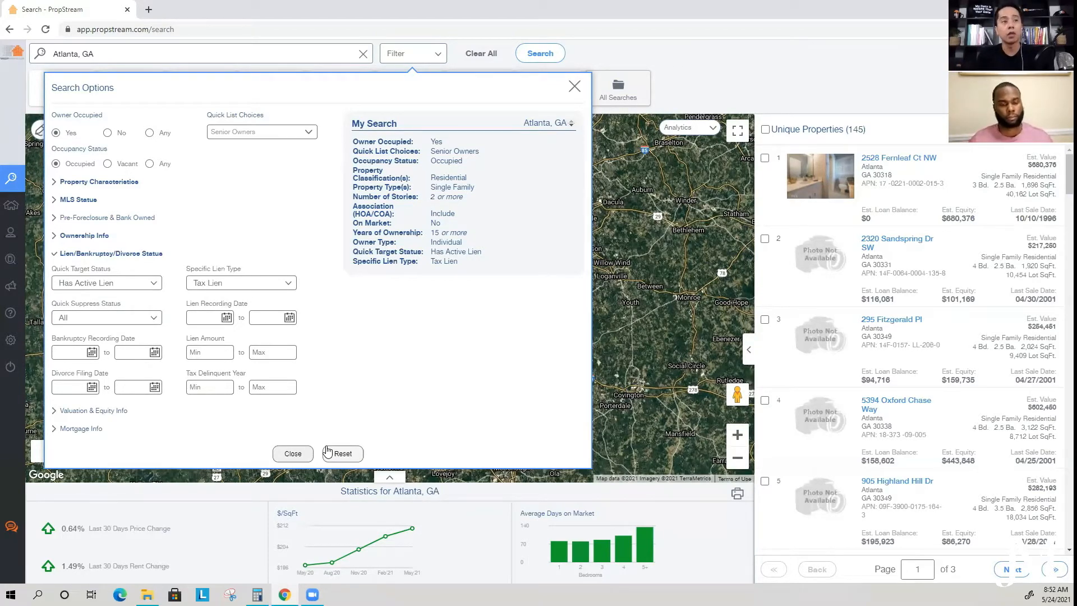
- Review the choices of the Quick Suppress Status filter and close them again
click(111, 319)
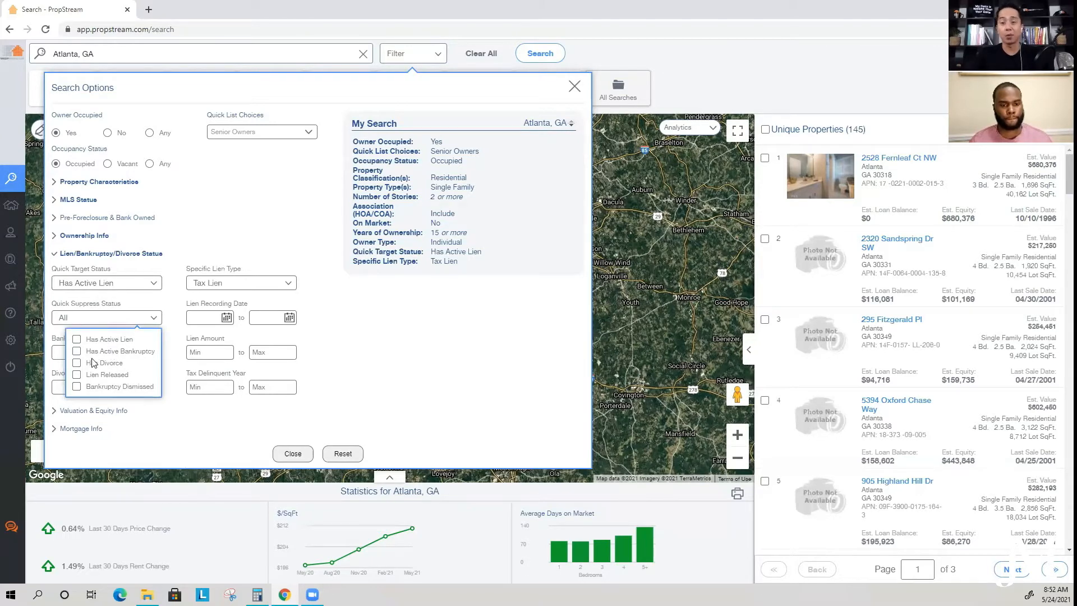
drag(62, 305, 140, 312)
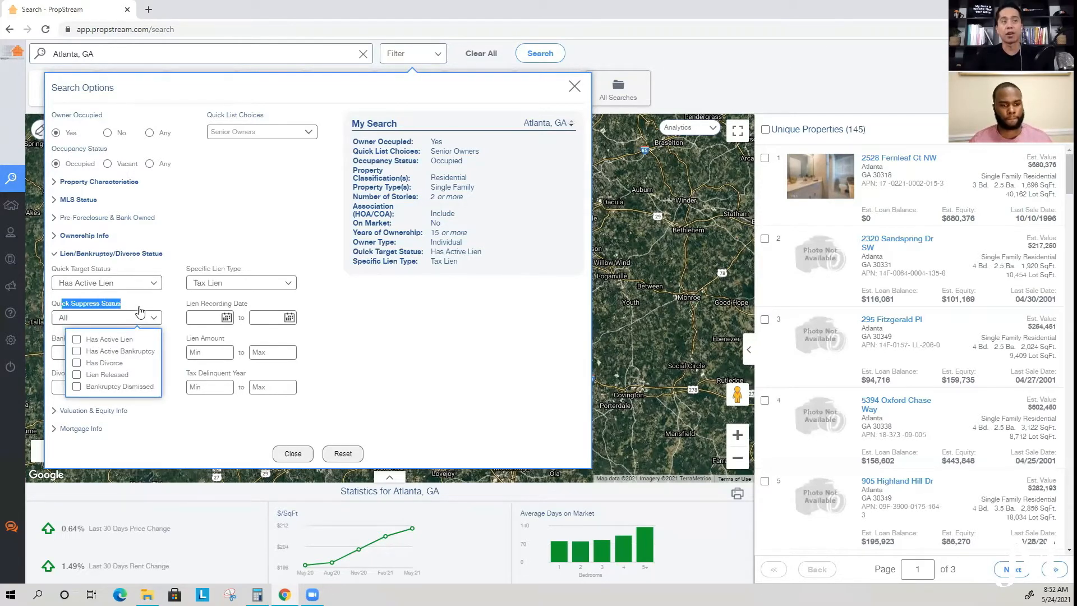
click(140, 313)
click(153, 303)
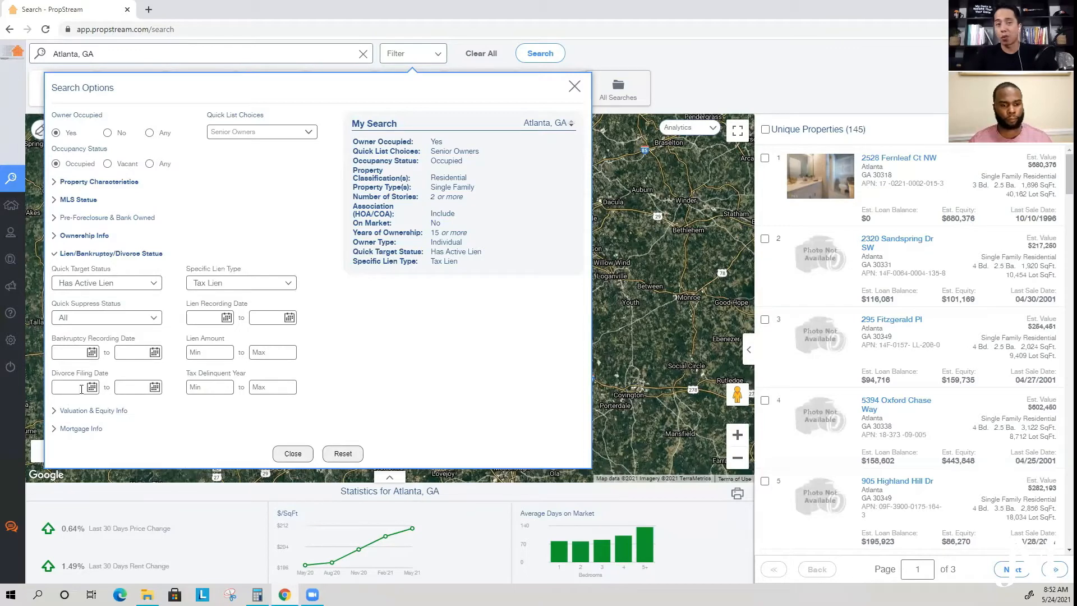
- Set the minimum lien amount to $1,500 and collapse the lien, bankruptcy and divorce filters
click(214, 353)
text(1500)
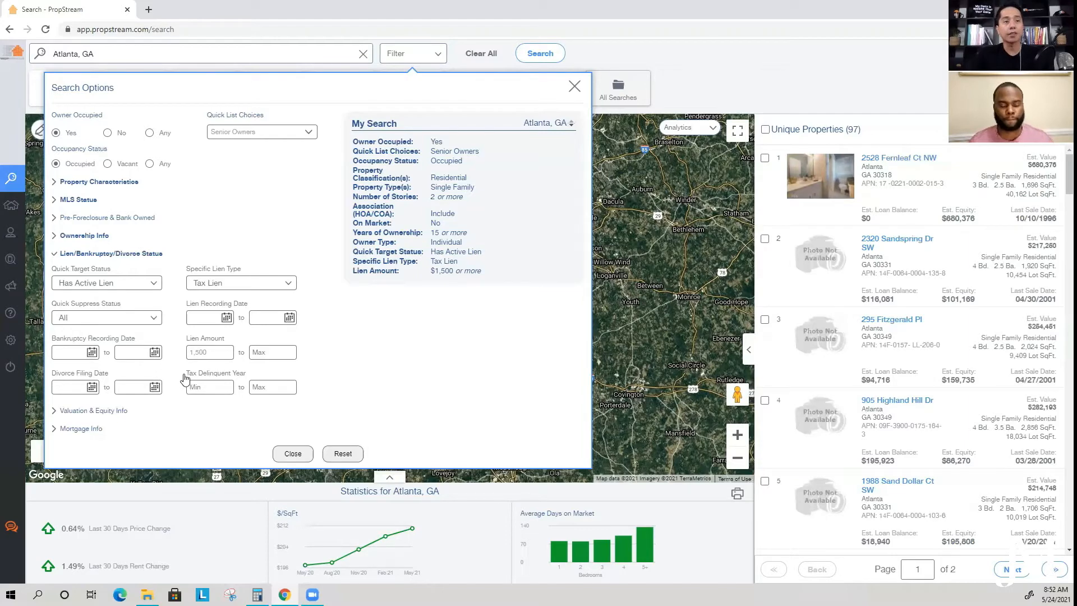
drag(182, 380, 266, 376)
click(266, 376)
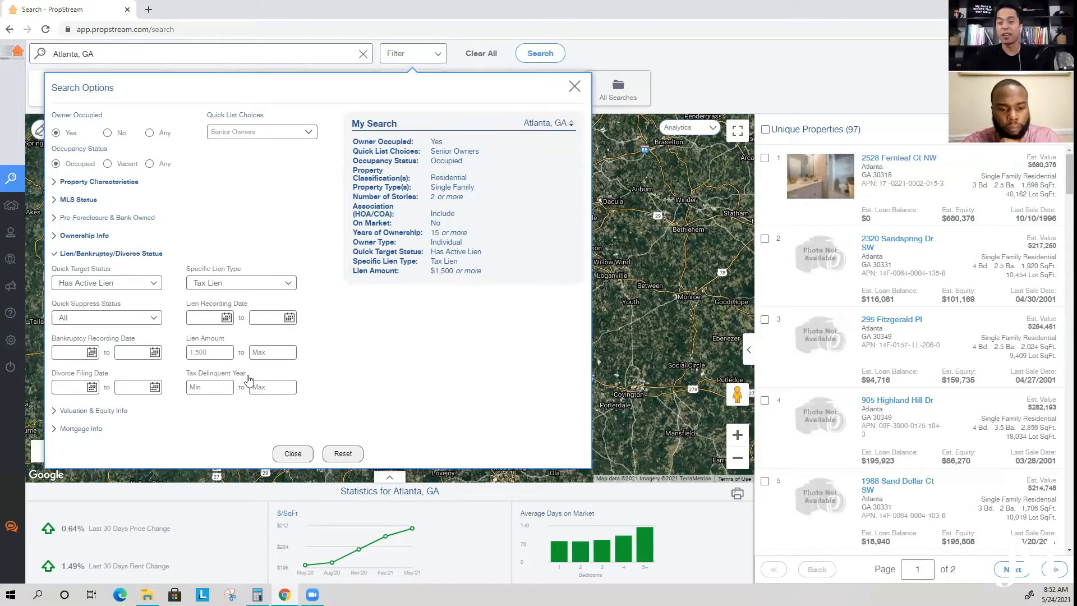
click(141, 253)
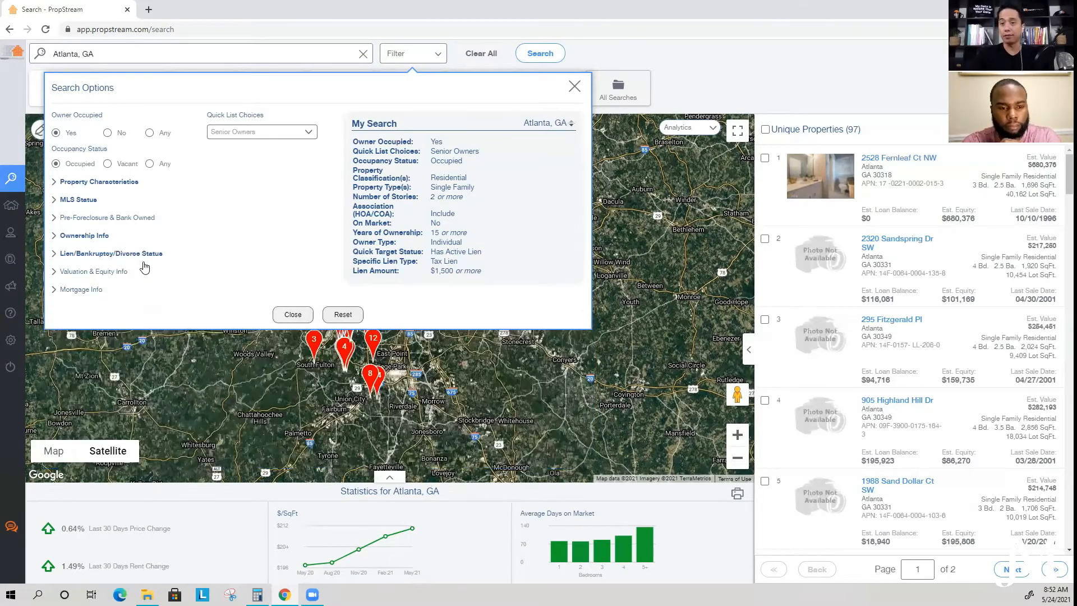
- Set the maximum estimated value to $500,000 in the valuation and equity filters
click(101, 274)
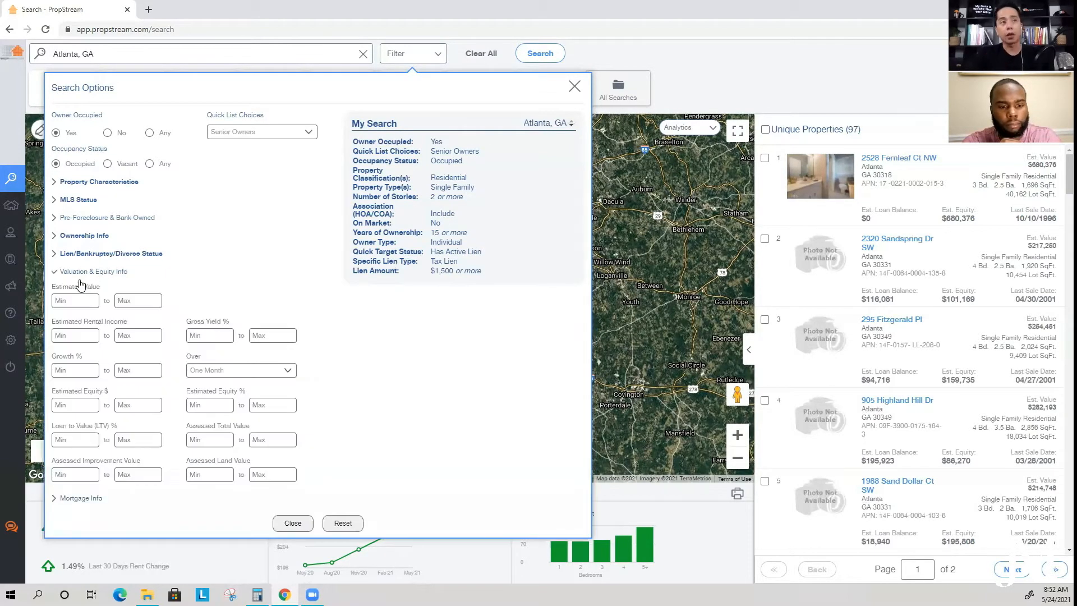
click(131, 297)
text(5000000)
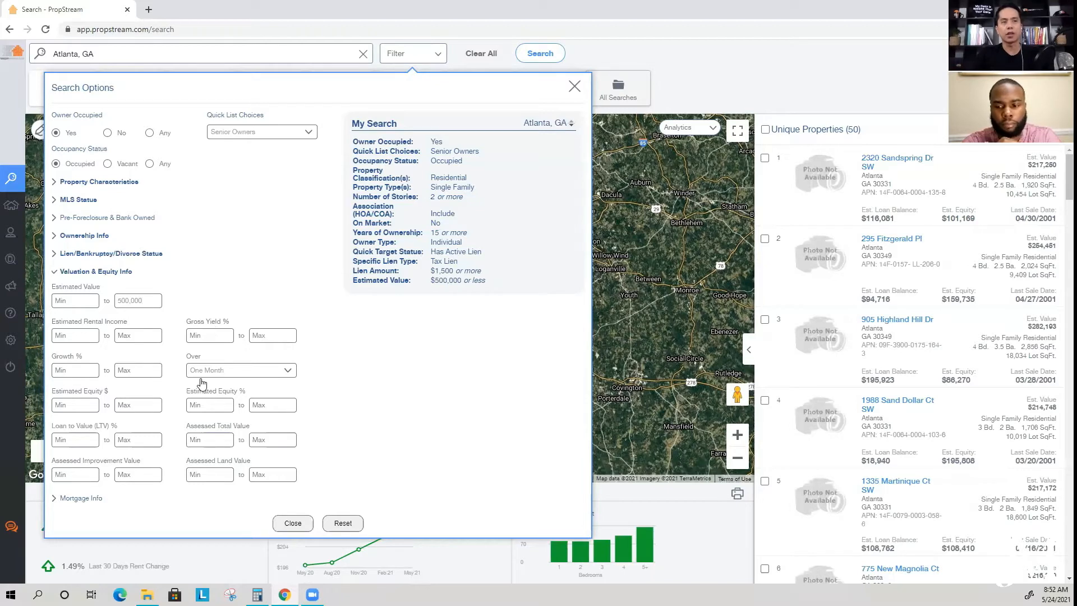
- Set the minimum estimated equity percentage to 30 in the valuation and equity filters
drag(107, 391, 58, 399)
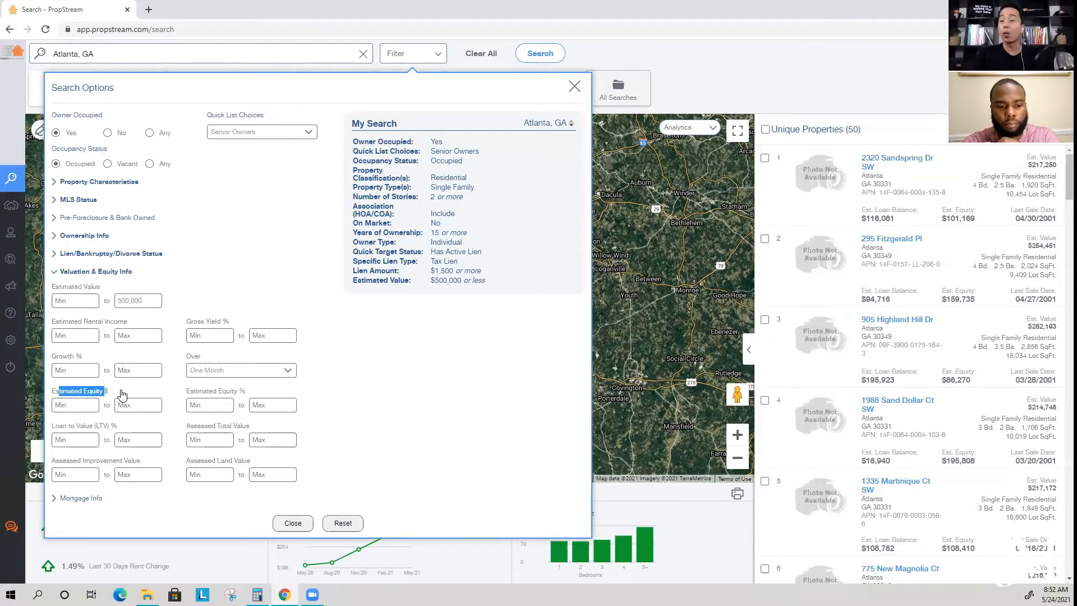
drag(201, 391, 249, 395)
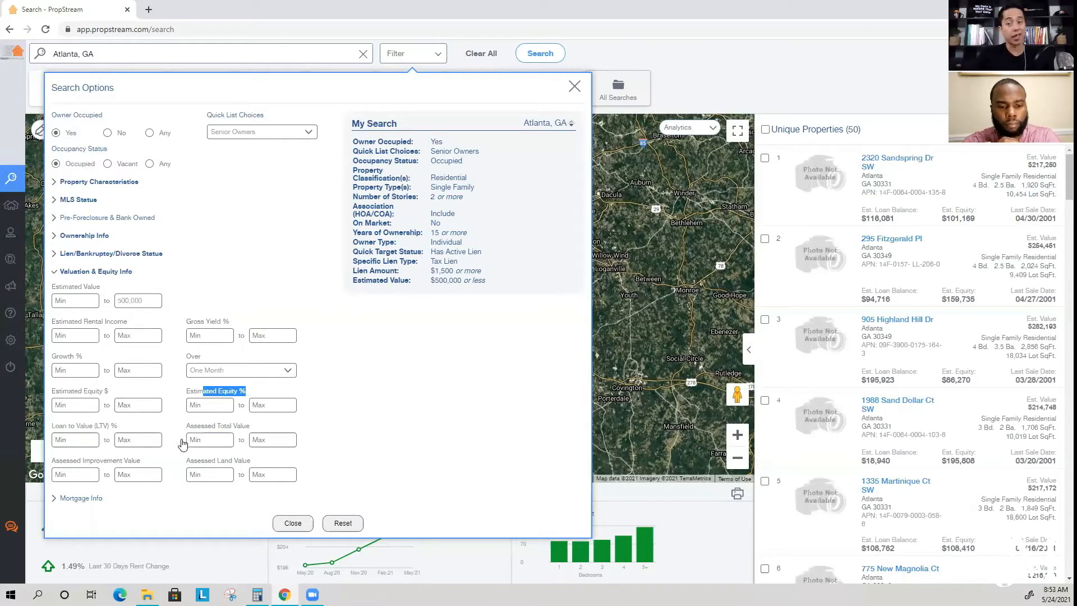
click(222, 405)
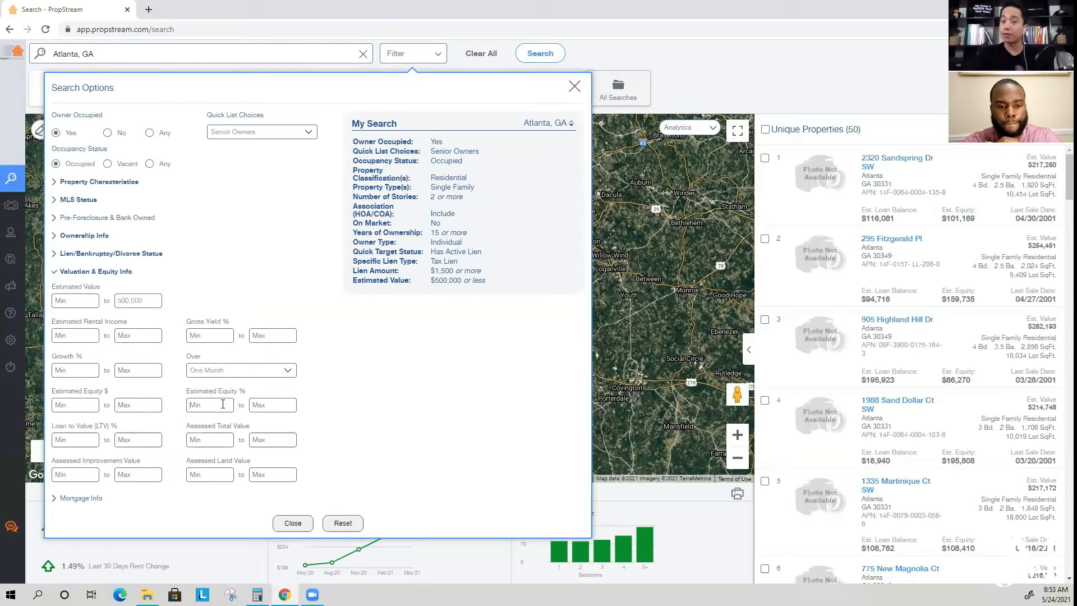
text(30)
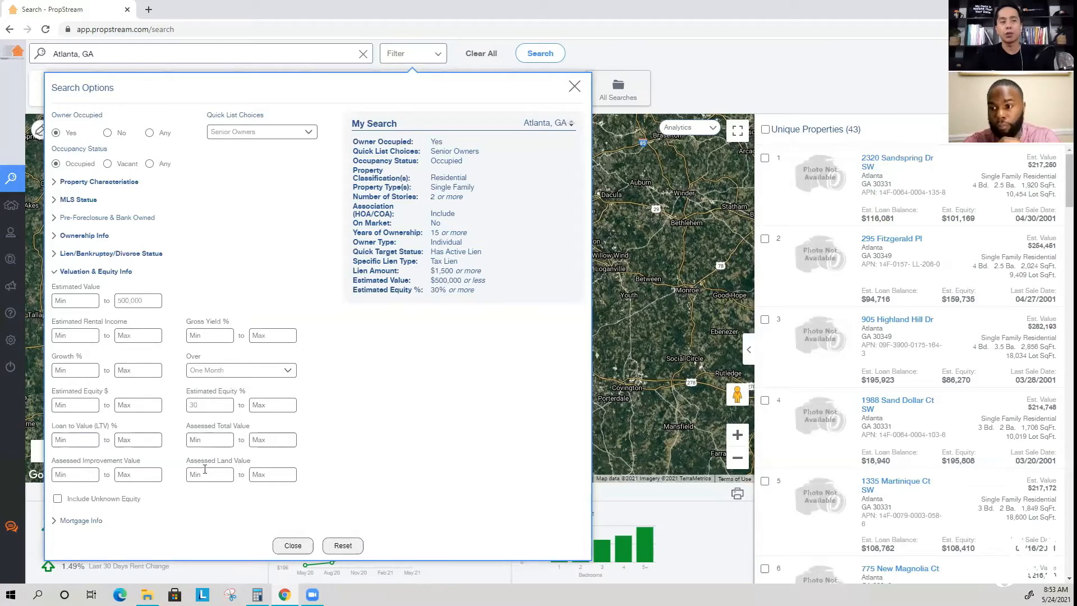
- Collapse the valuation and equity filters and set the number of open mortgages to 1 in the mortgage filters
click(112, 271)
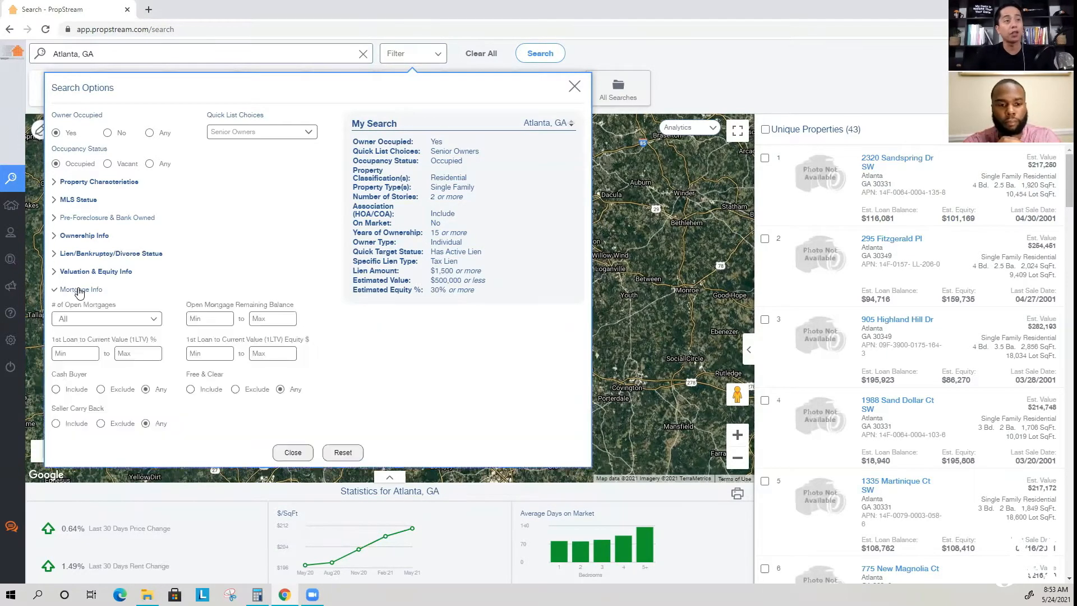
click(74, 318)
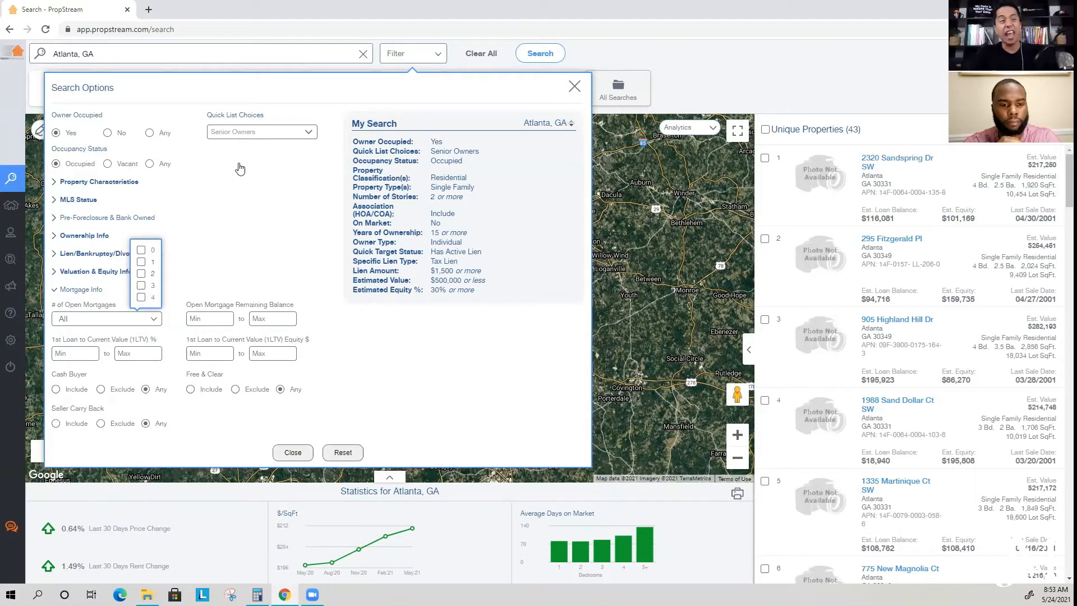
click(141, 262)
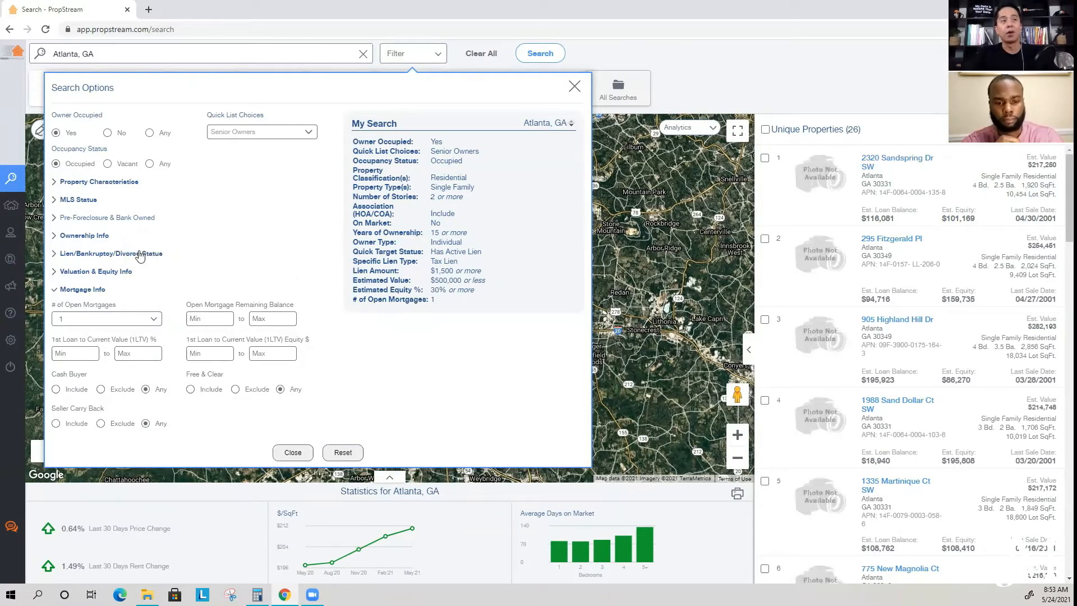
- Review the lien, bankruptcy and divorce filter settings and collapse them again
click(142, 253)
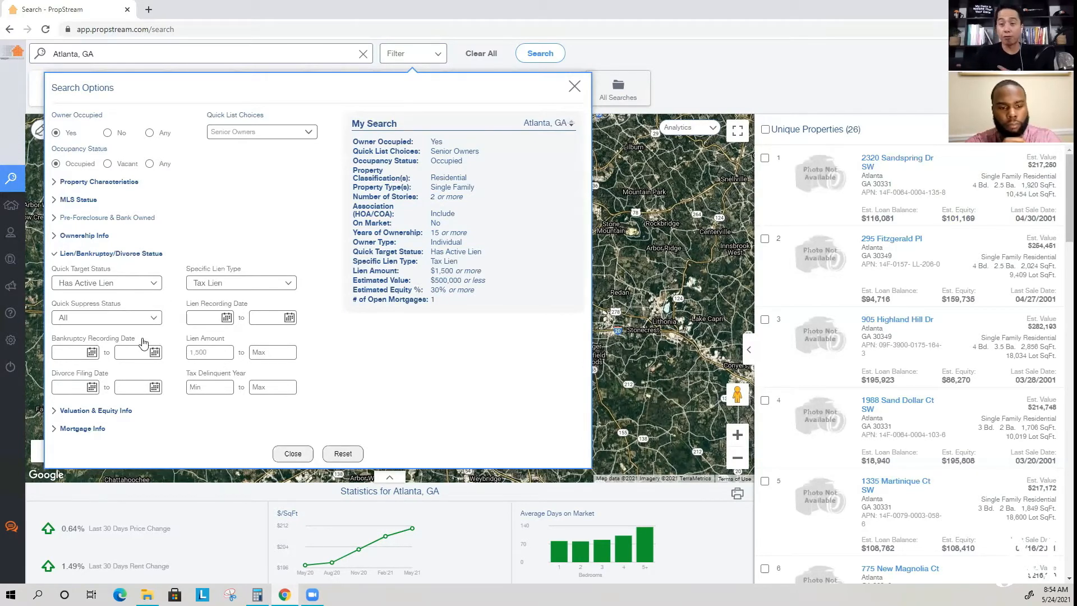
click(110, 253)
mouse_move(264, 122)
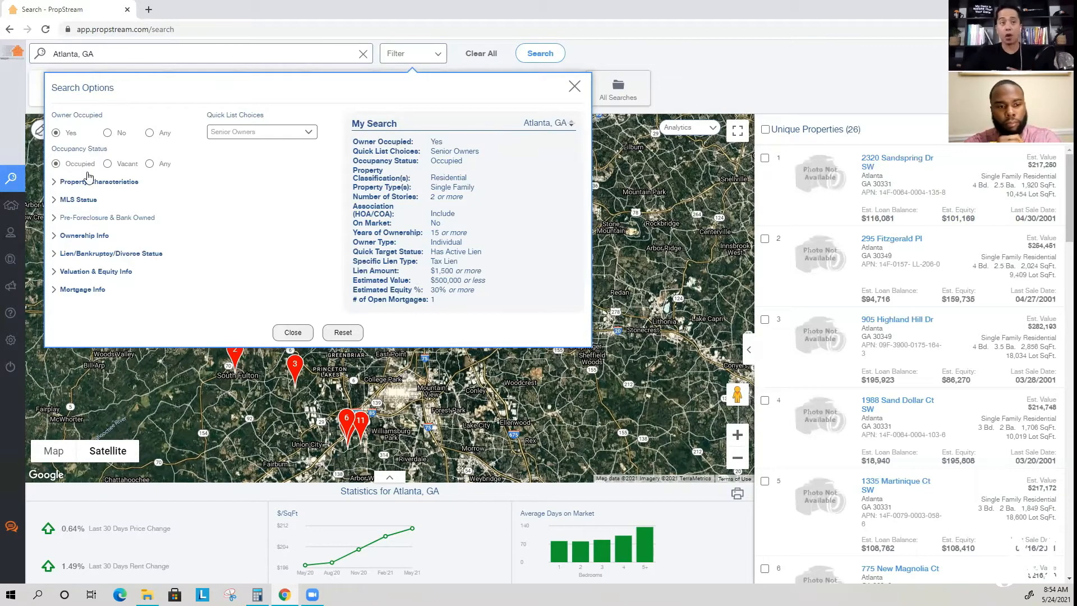
- Close the search options, select all found properties and start adding them to a marketing list
click(286, 333)
drag(877, 130, 846, 130)
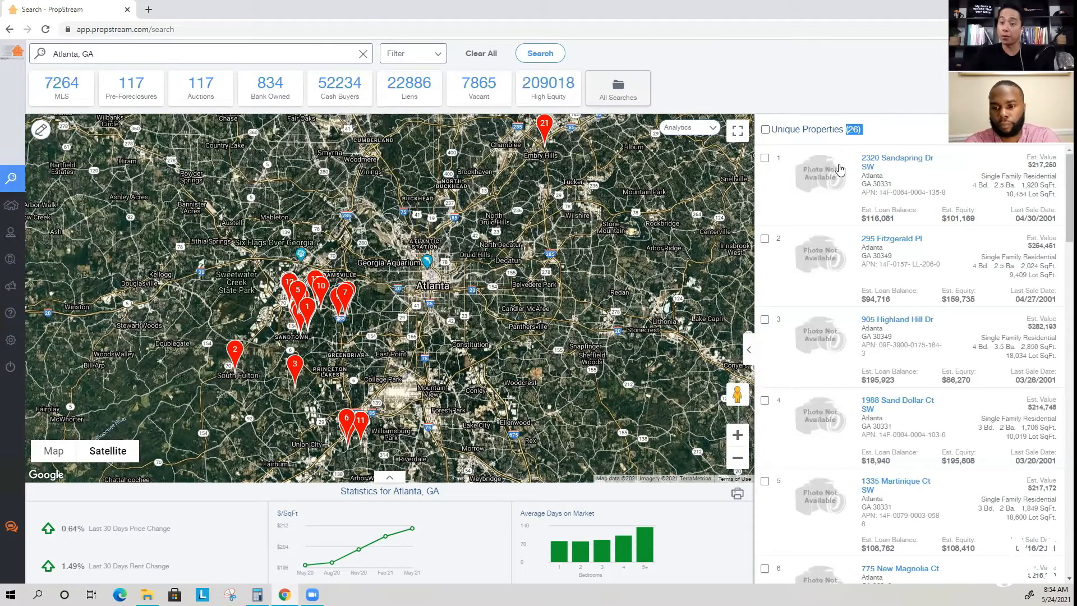
click(924, 142)
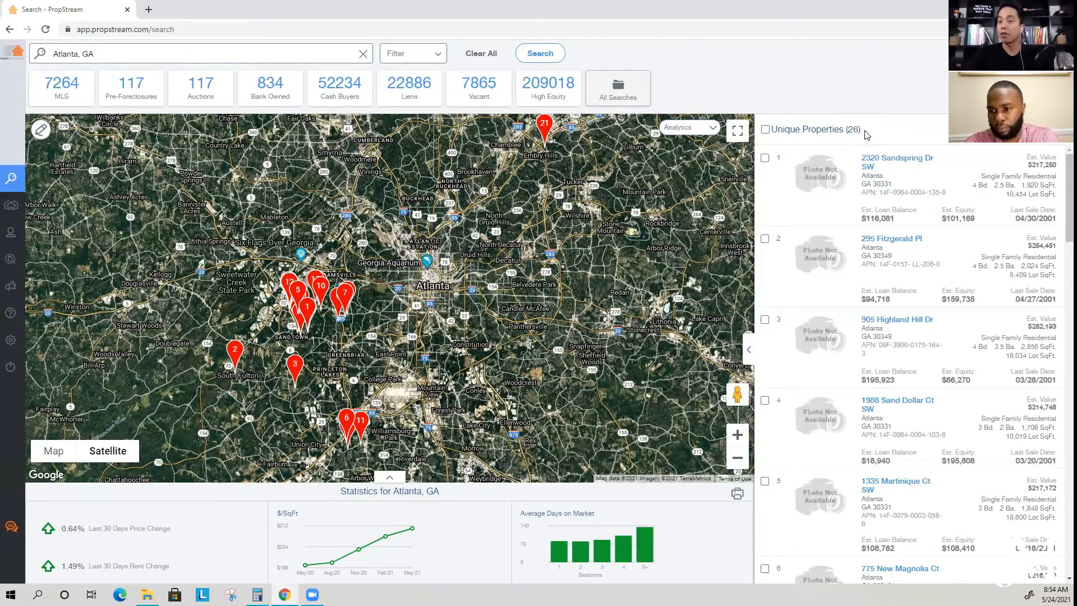
click(765, 130)
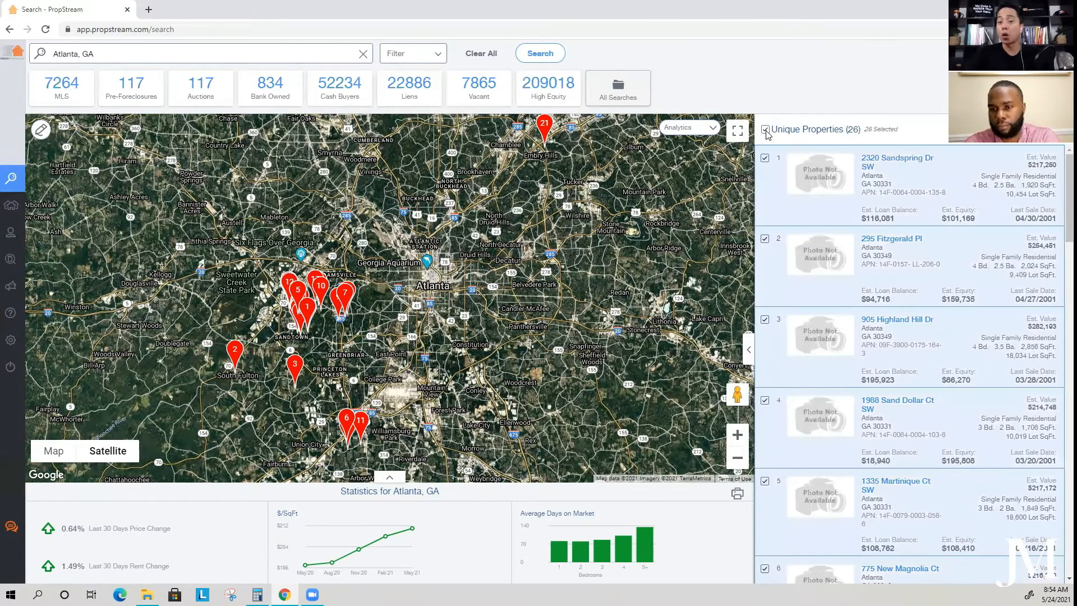
click(988, 130)
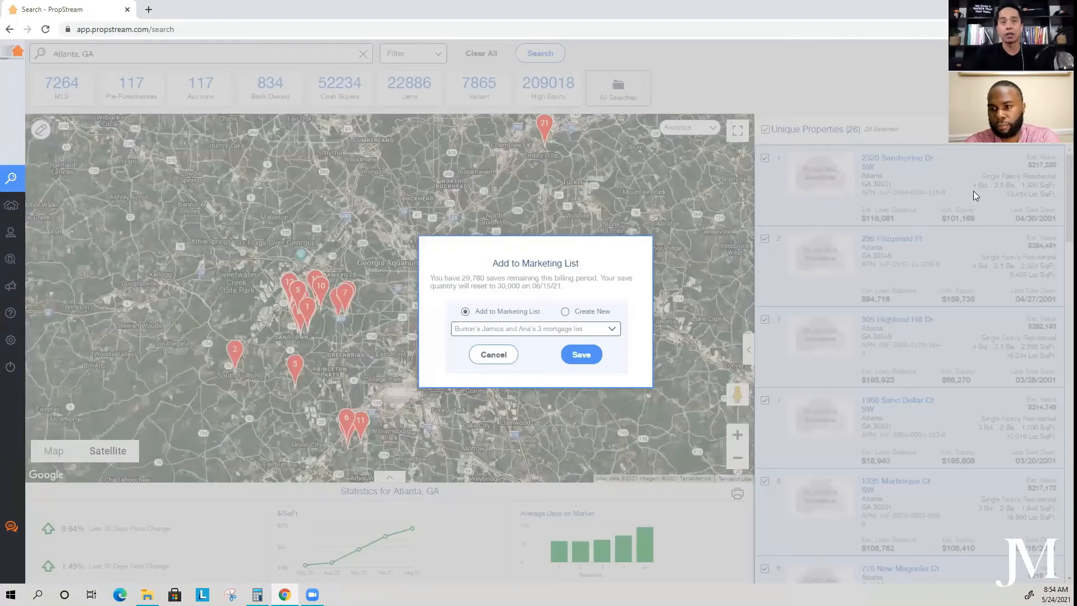
- Save the selected properties to a new marketing list named after the client and dismiss the confirmation
click(565, 312)
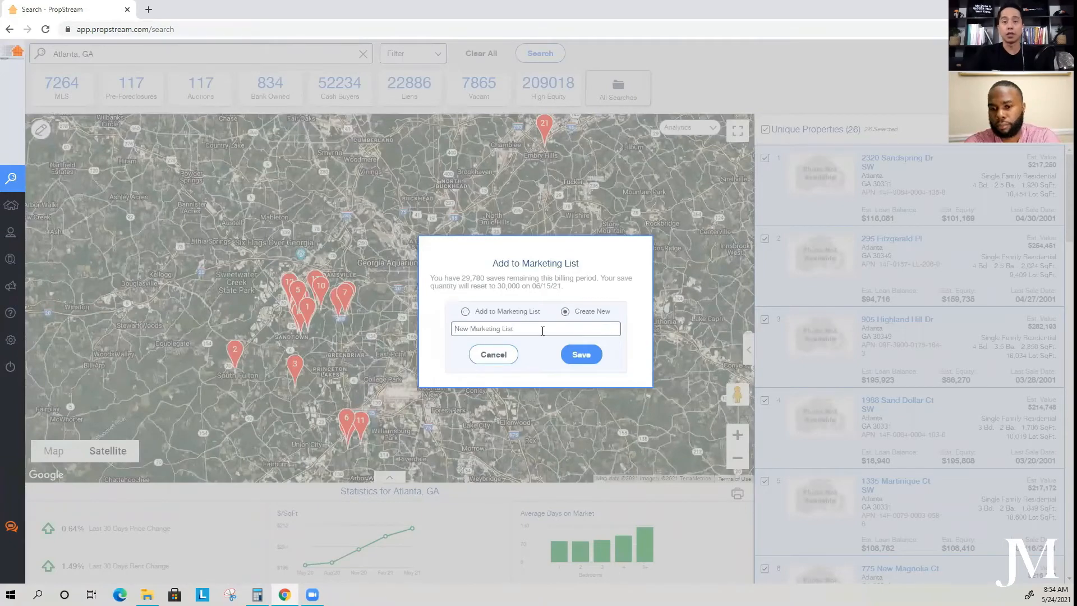
click(542, 330)
text(Julian's Li)
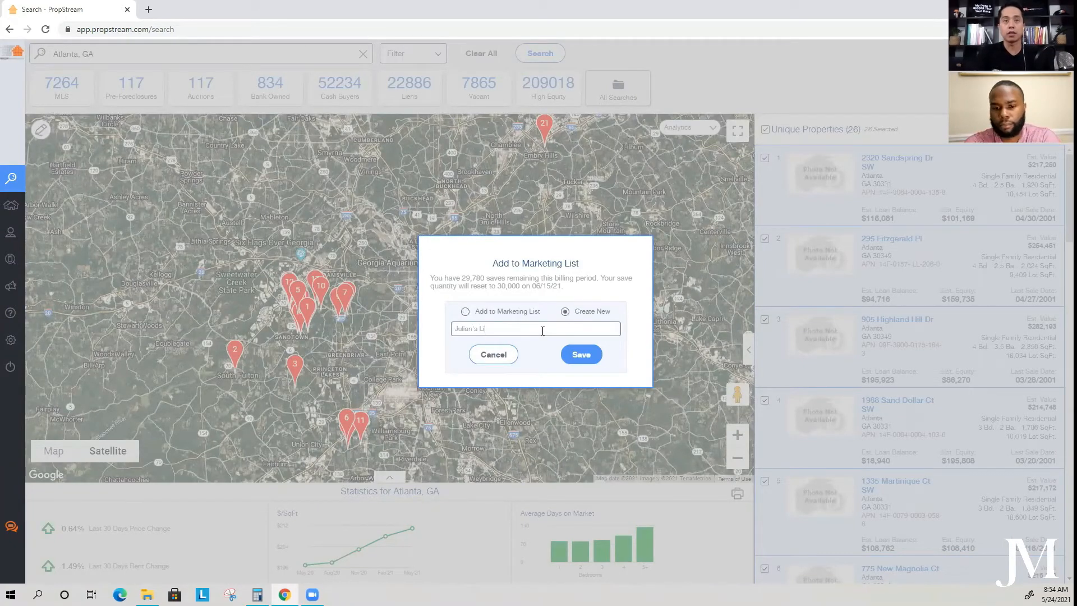
text(st)
click(581, 354)
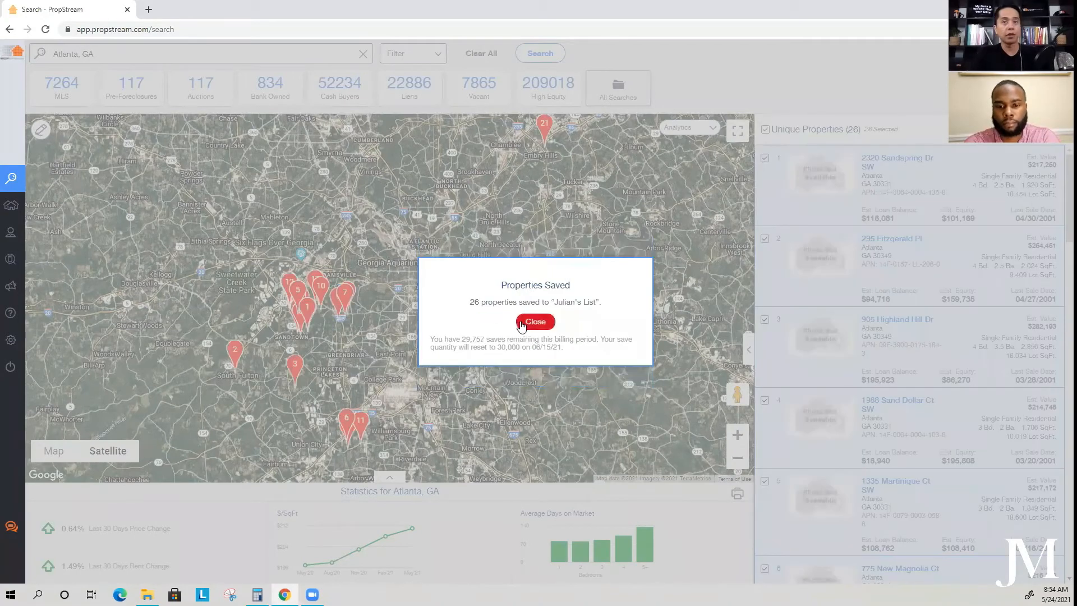
click(531, 321)
- Clear all search criteria and search for Atlanta, GA again from the recent searches
mouse_move(12, 209)
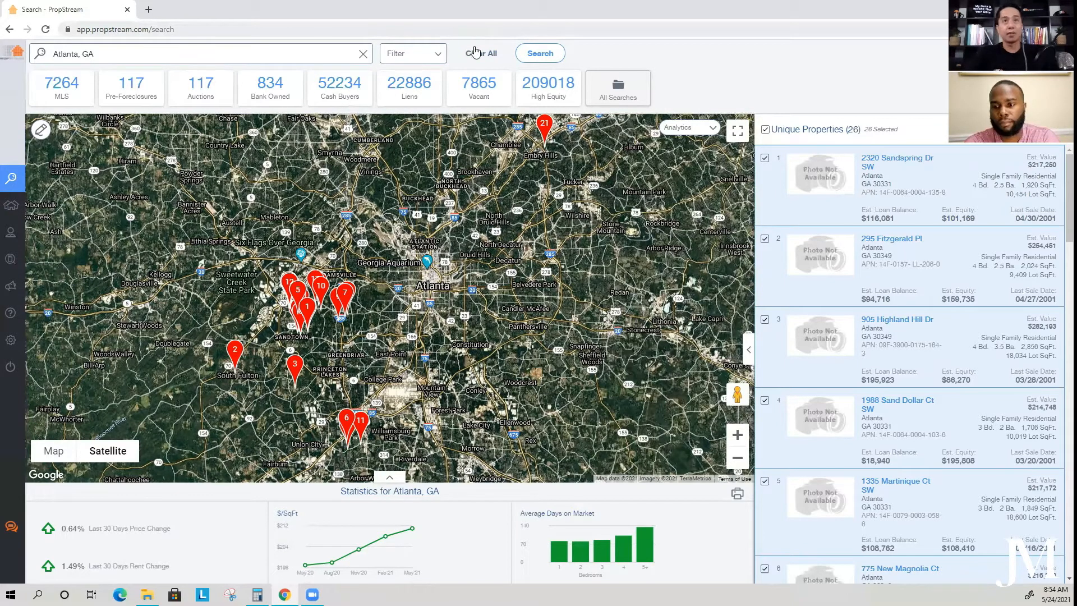
mouse_move(21, 106)
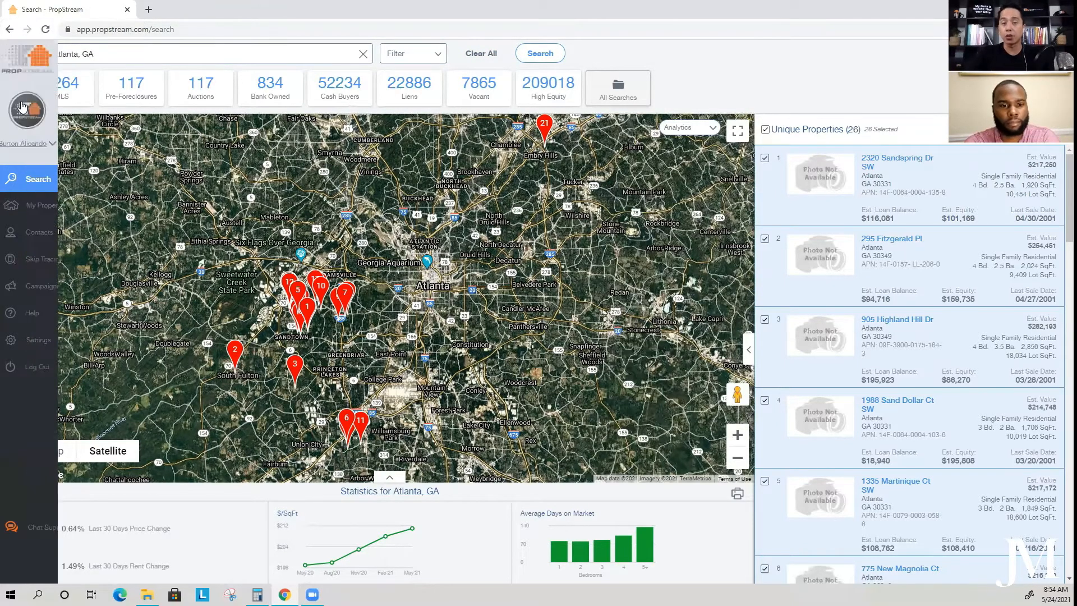
click(494, 55)
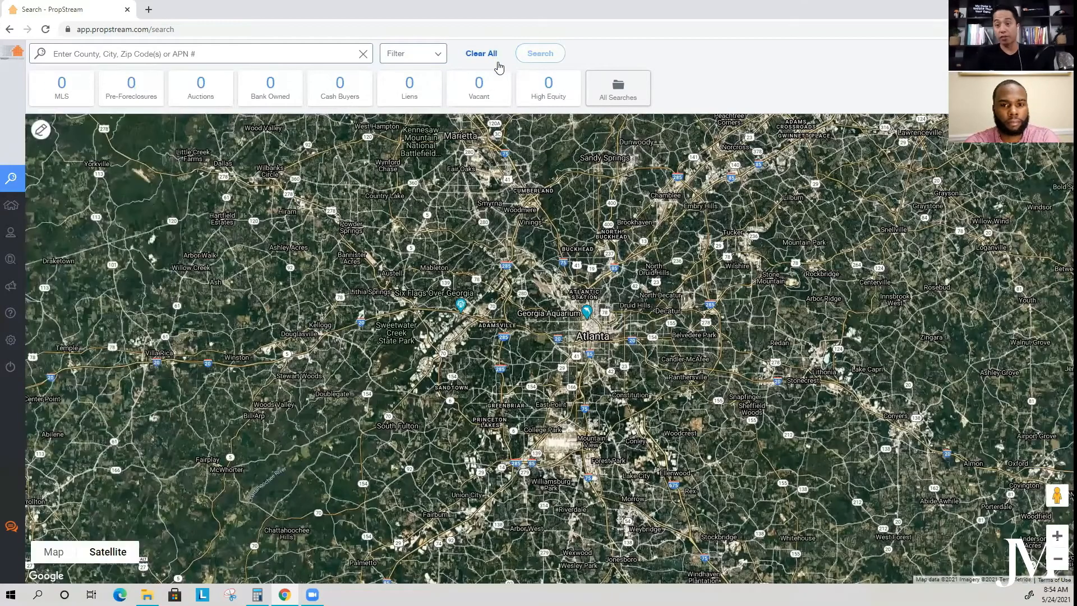
click(231, 54)
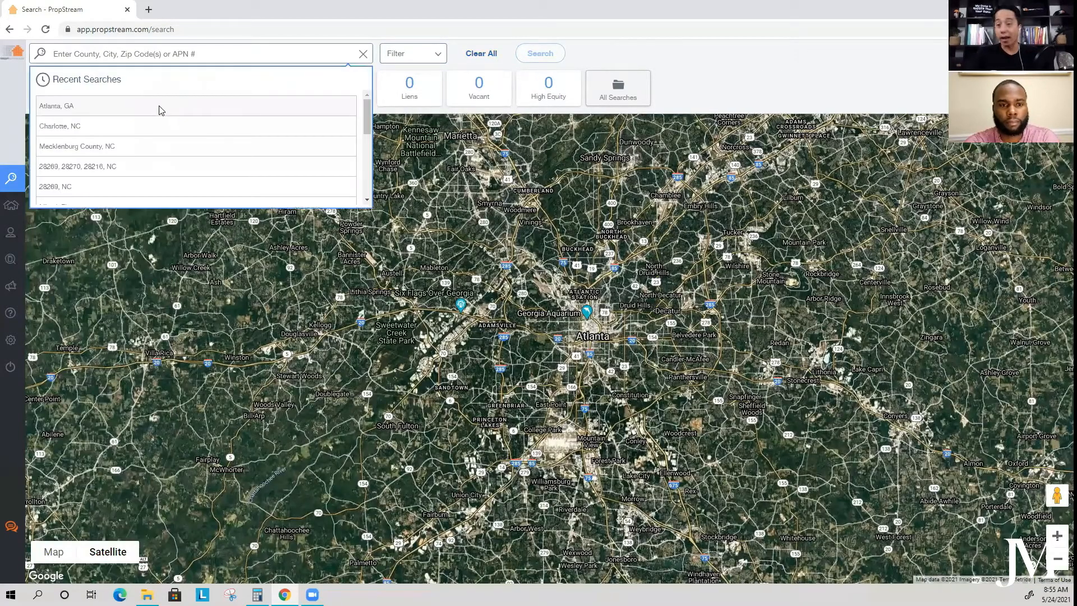
click(162, 109)
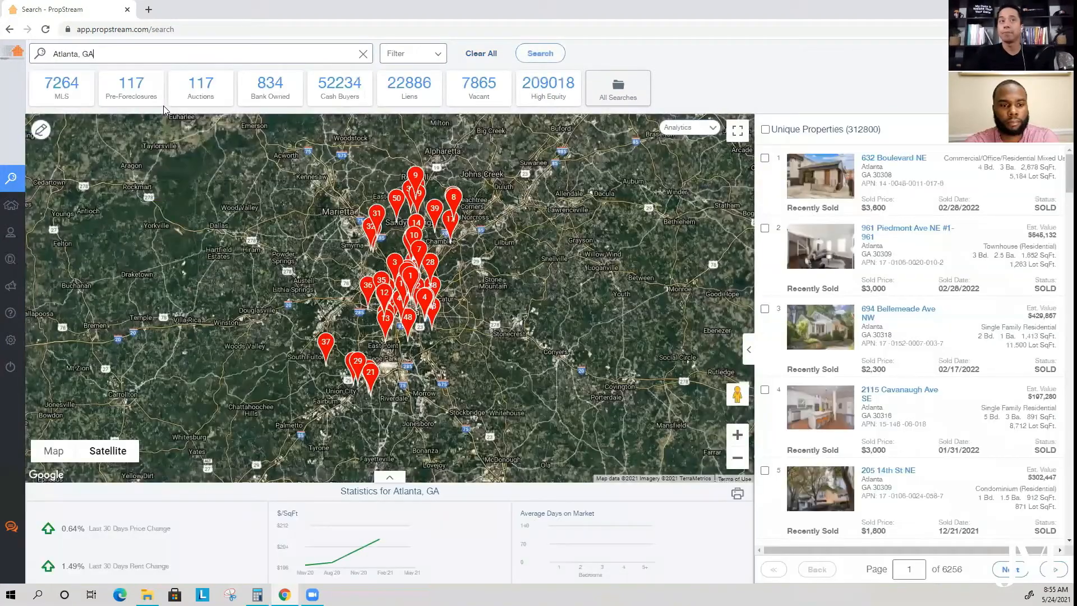
- Set the Quick List Choices filter to Cash Buyers for the Atlanta search
click(418, 56)
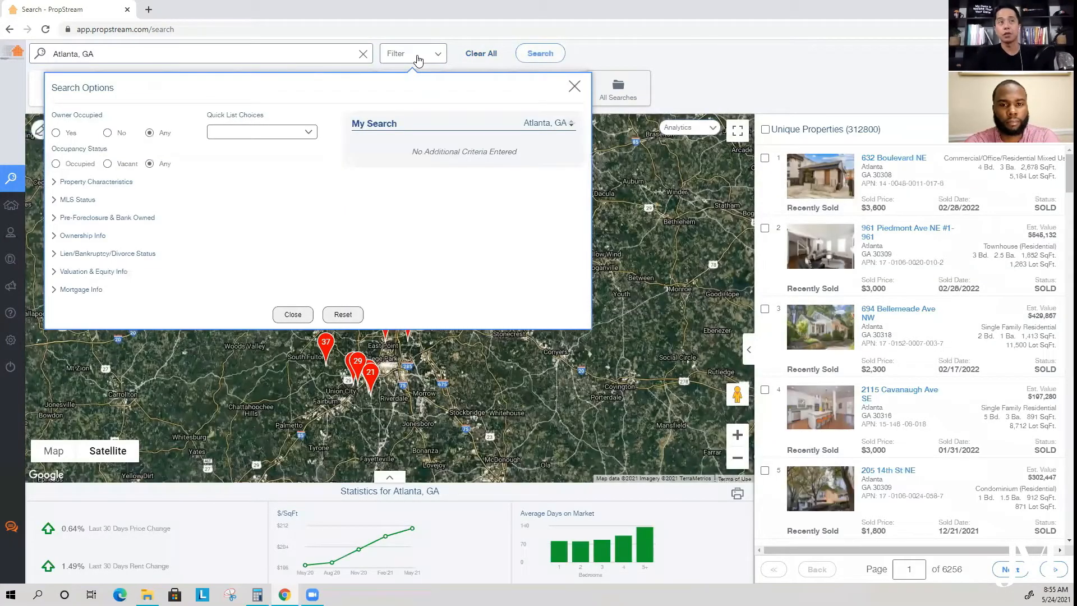
click(248, 132)
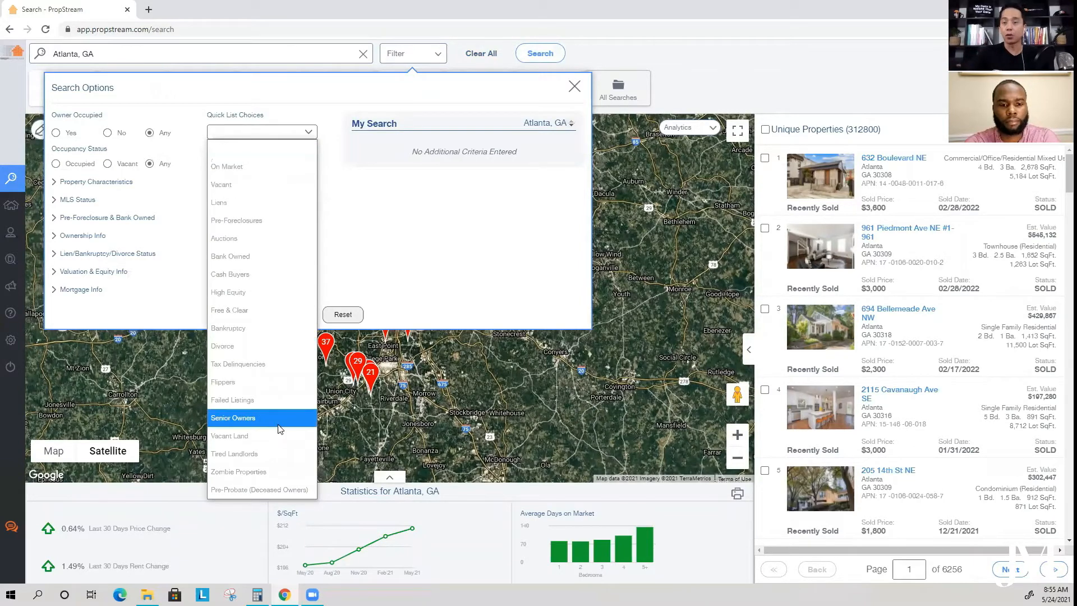
click(277, 274)
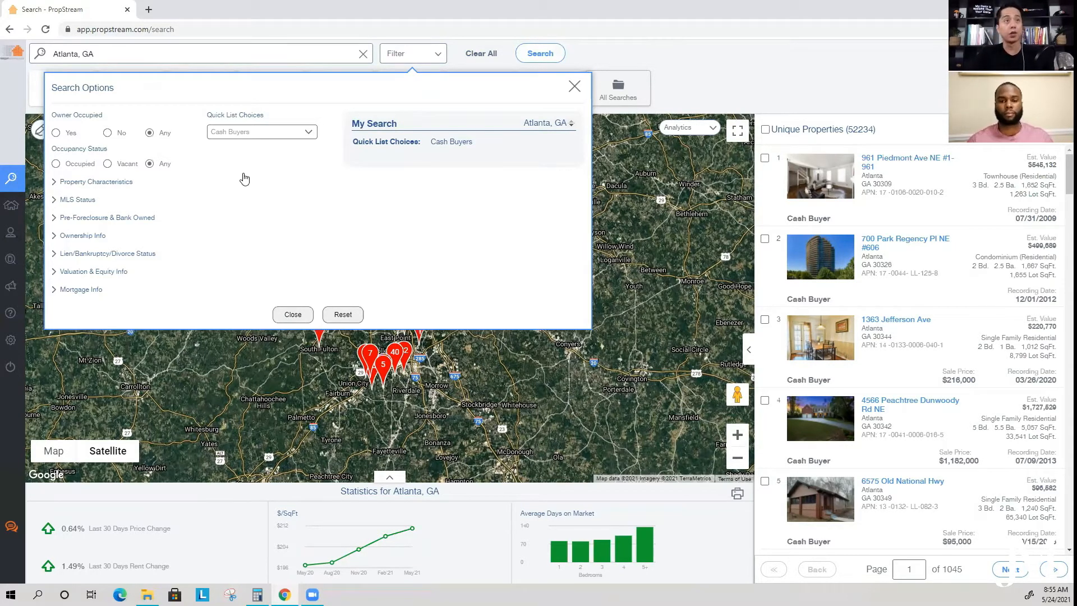
- In the property characteristics, set the classification to Residential and the property type to Single Family
click(105, 184)
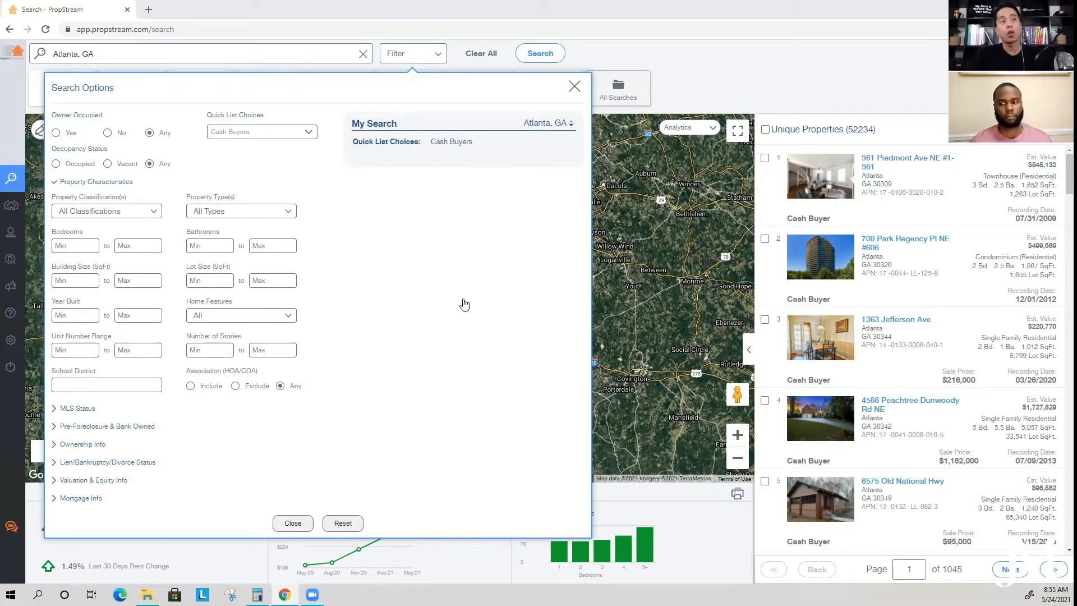
click(102, 212)
click(124, 233)
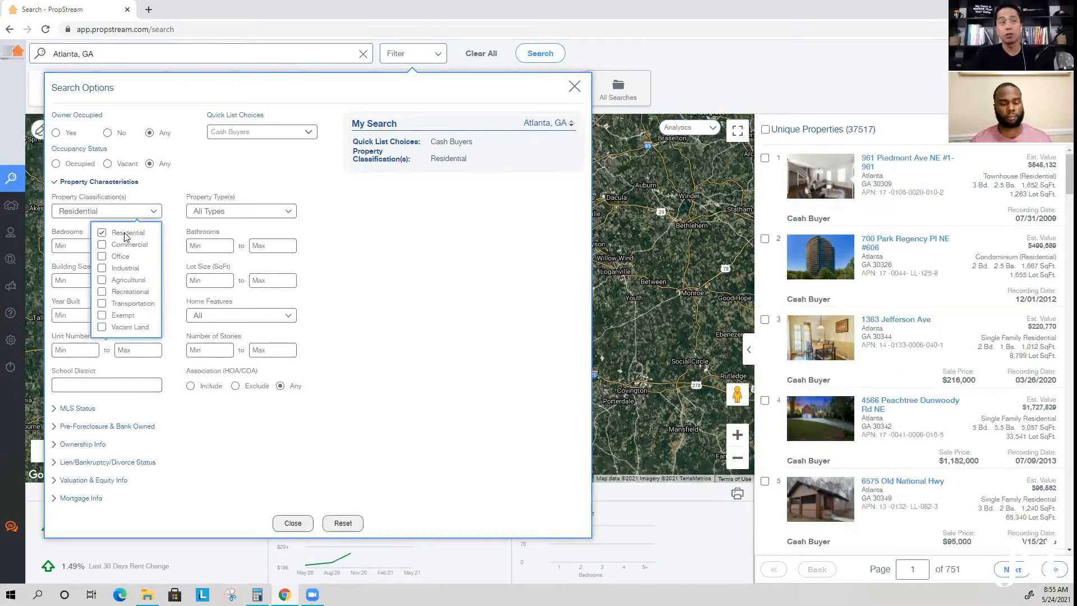
click(255, 214)
click(176, 254)
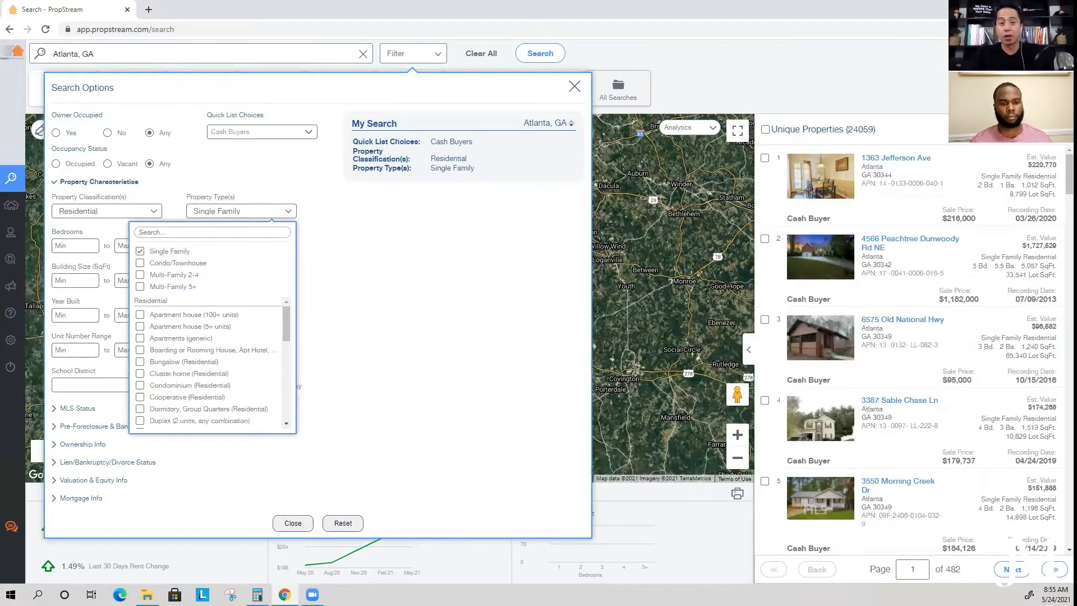
- Set bedrooms to 3 to 5 and bathrooms to 1 to 3, and collapse the property characteristics
click(68, 242)
text(3)
click(142, 245)
text(5)
click(217, 248)
text(1)
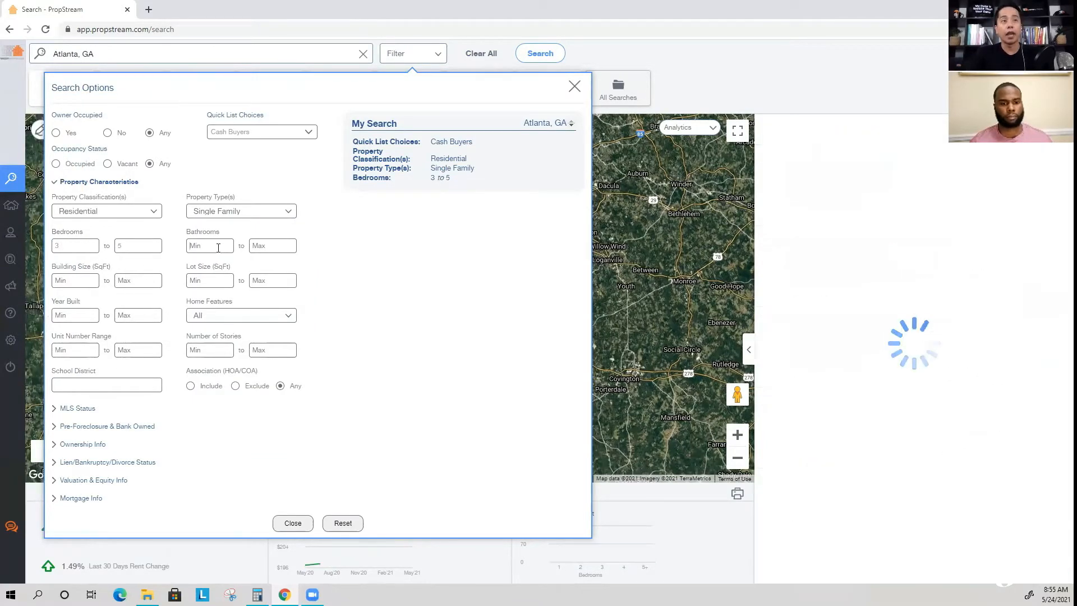
click(280, 245)
text(3)
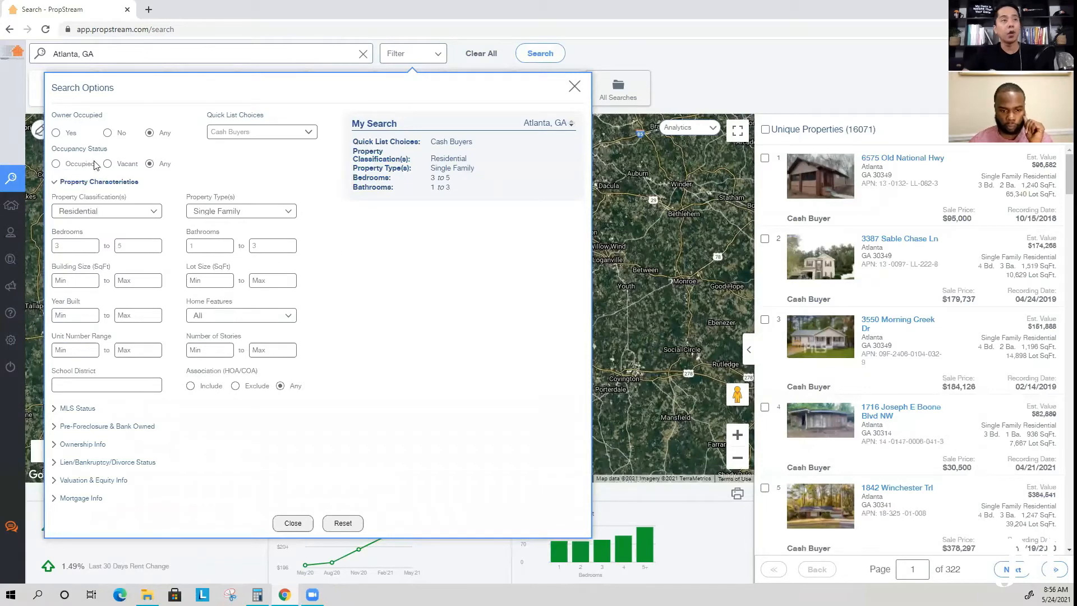
click(99, 183)
- In the ownership filters, set the owner type to both Individual and Corporate
click(93, 236)
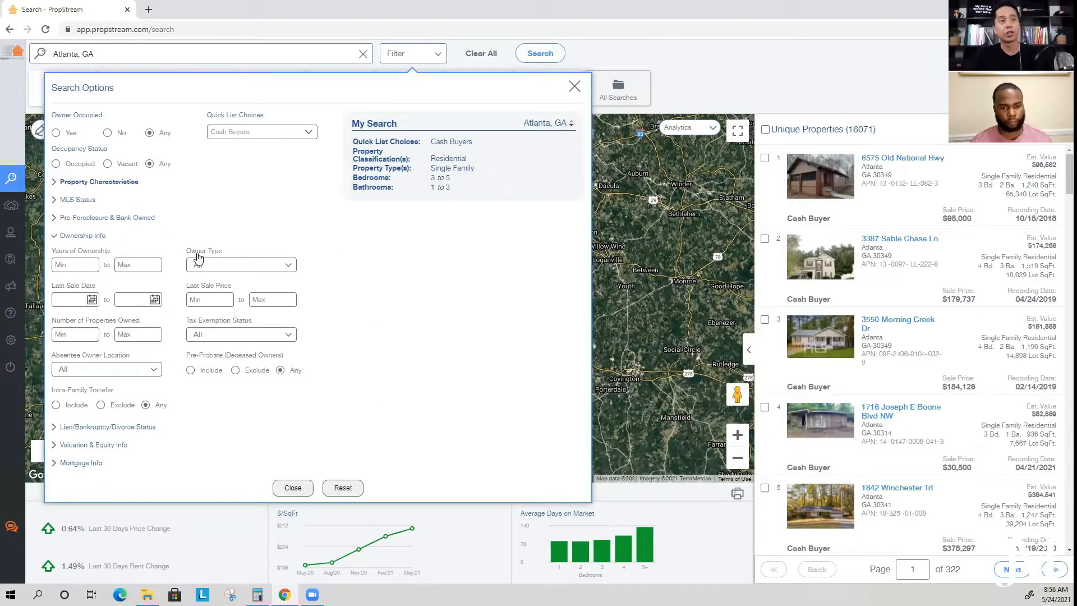
click(218, 265)
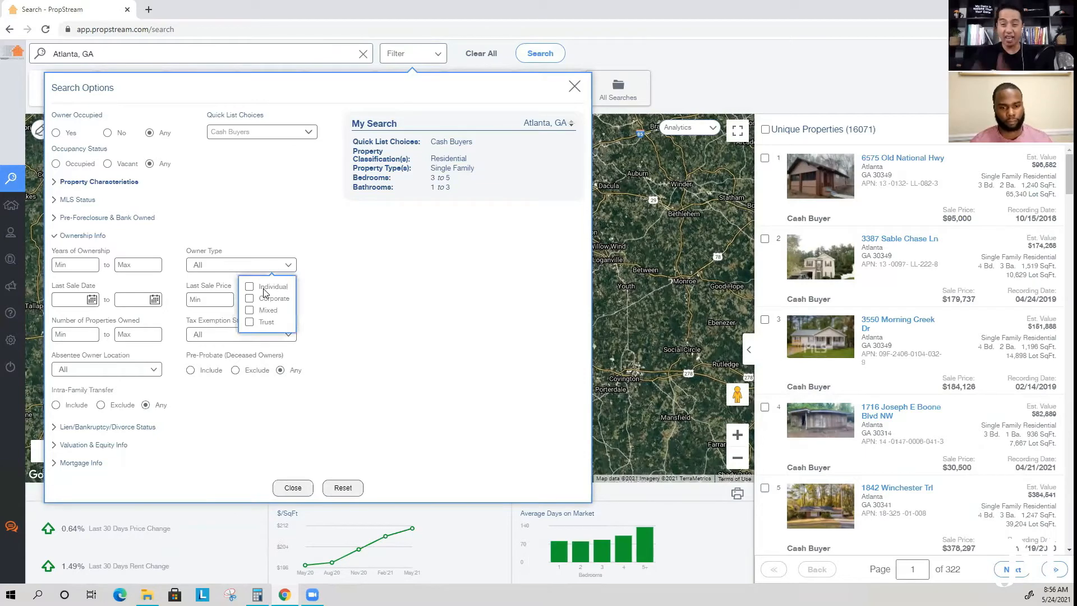
click(265, 289)
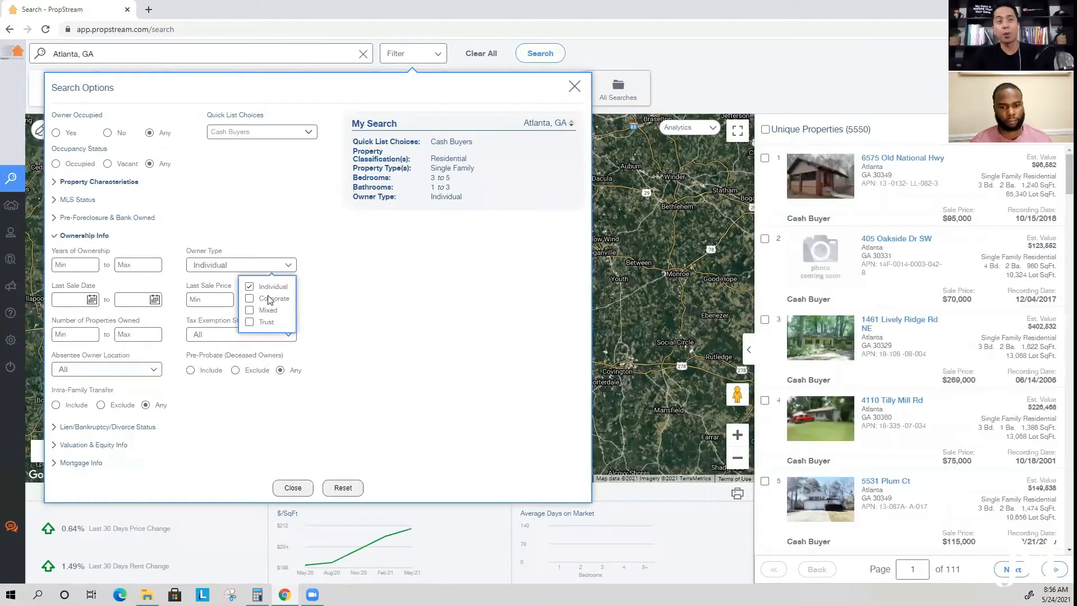
click(268, 300)
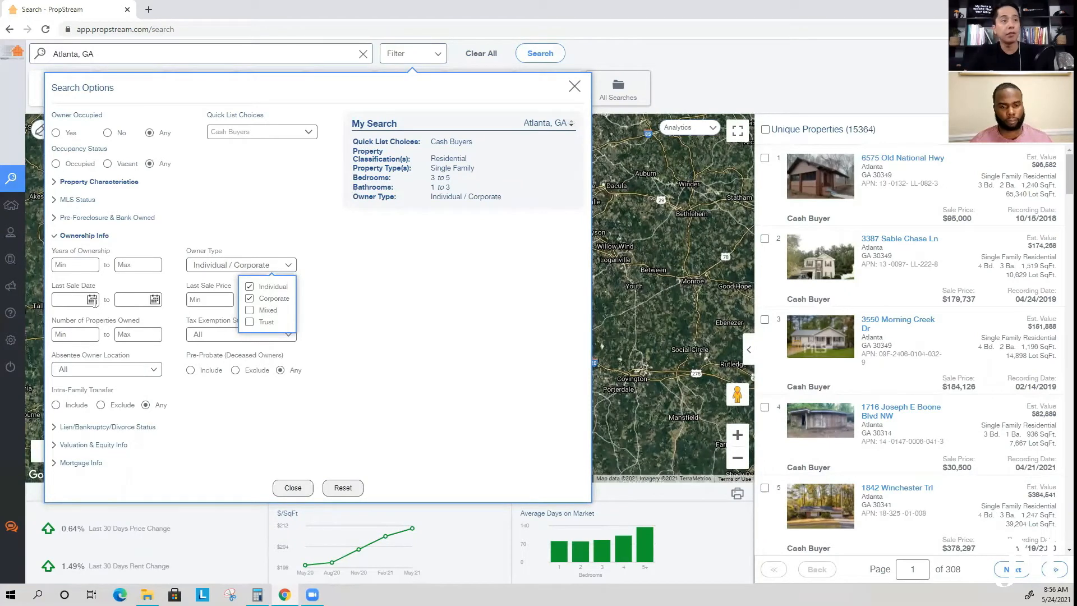
- Set the earliest last sale date to 01/01/21 in the ownership filters
click(91, 300)
click(65, 324)
click(65, 324)
click(65, 324)
click(65, 325)
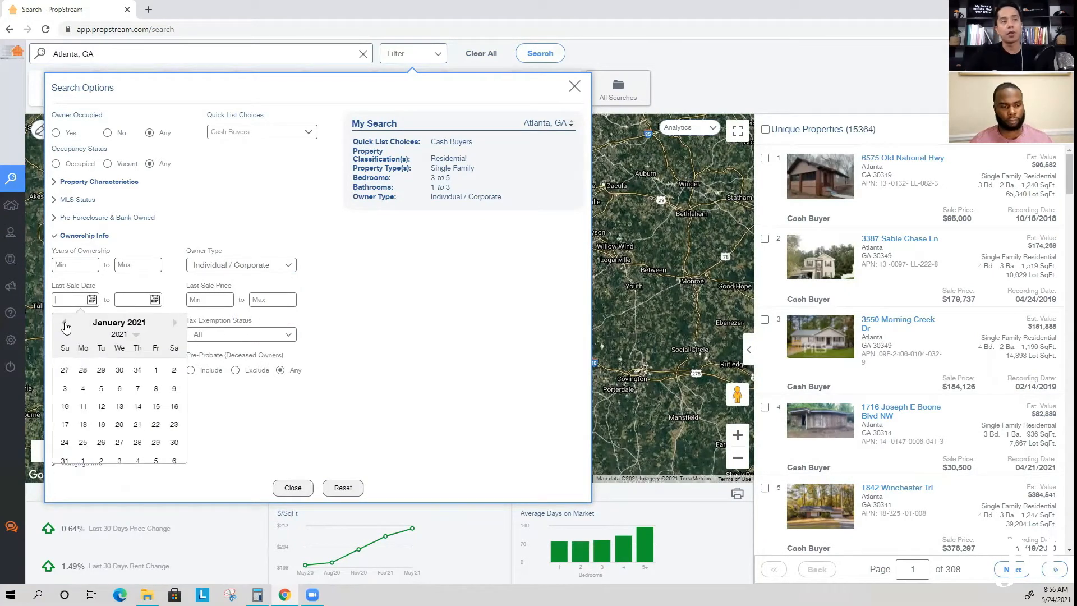
click(155, 370)
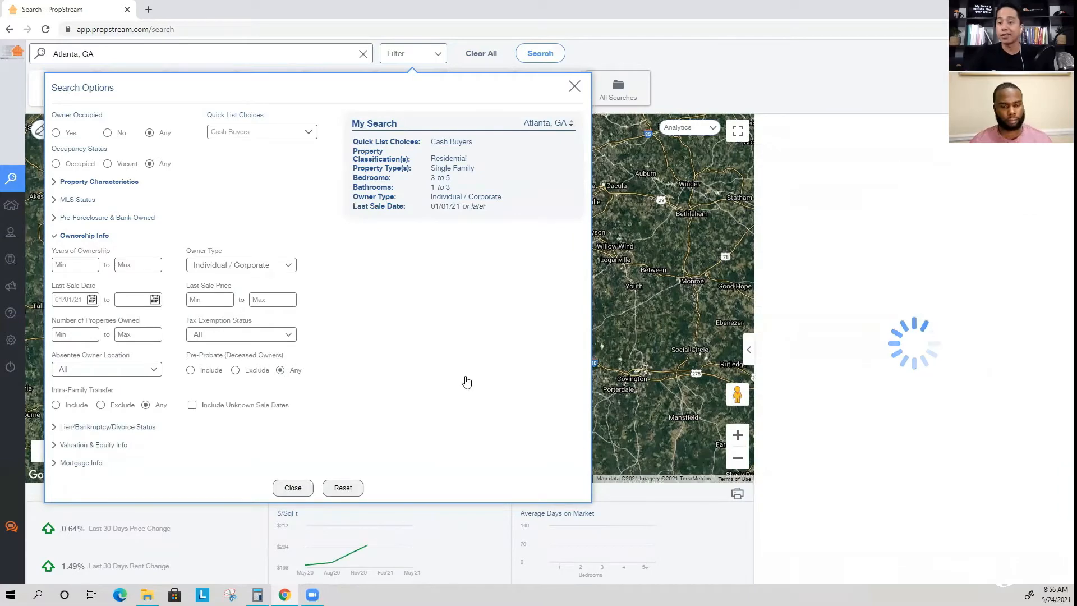
- In the ownership filters, set the minimum number of properties owned to 7 and close the search options
triple_click(62, 323)
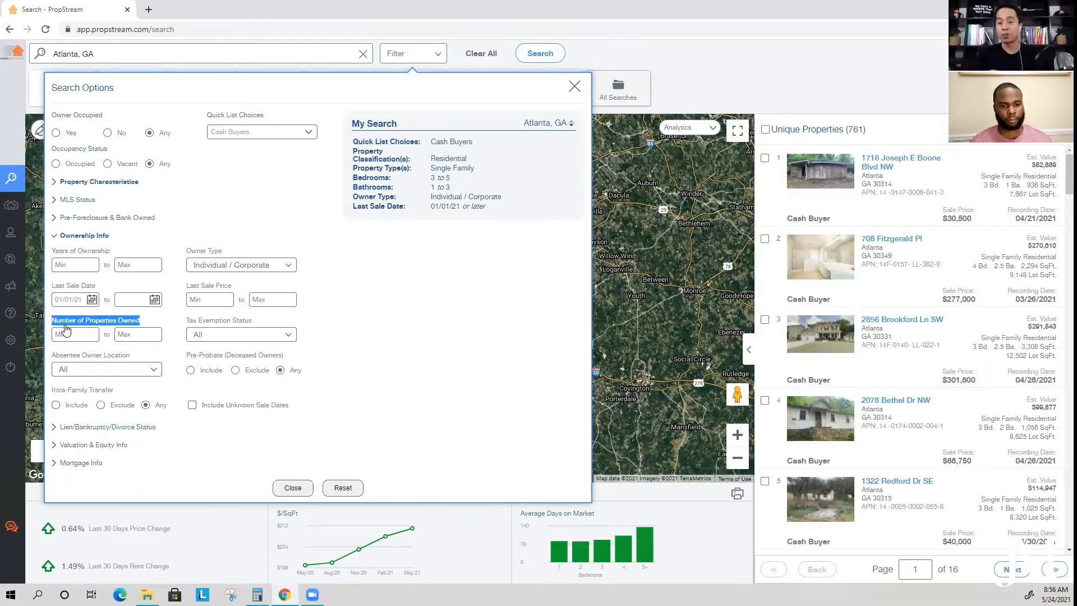
click(112, 331)
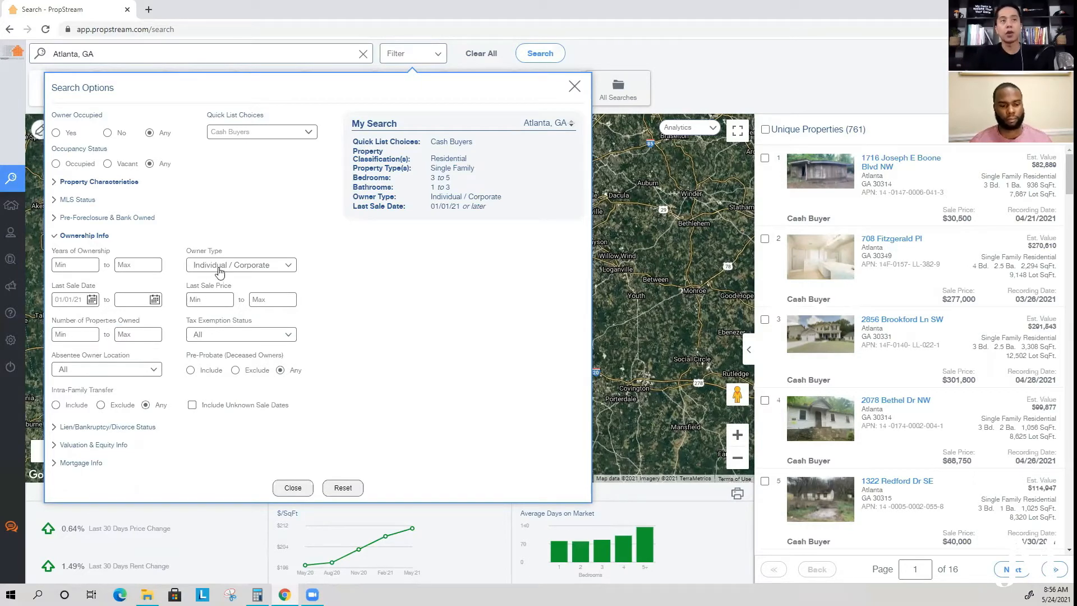
triple_click(92, 324)
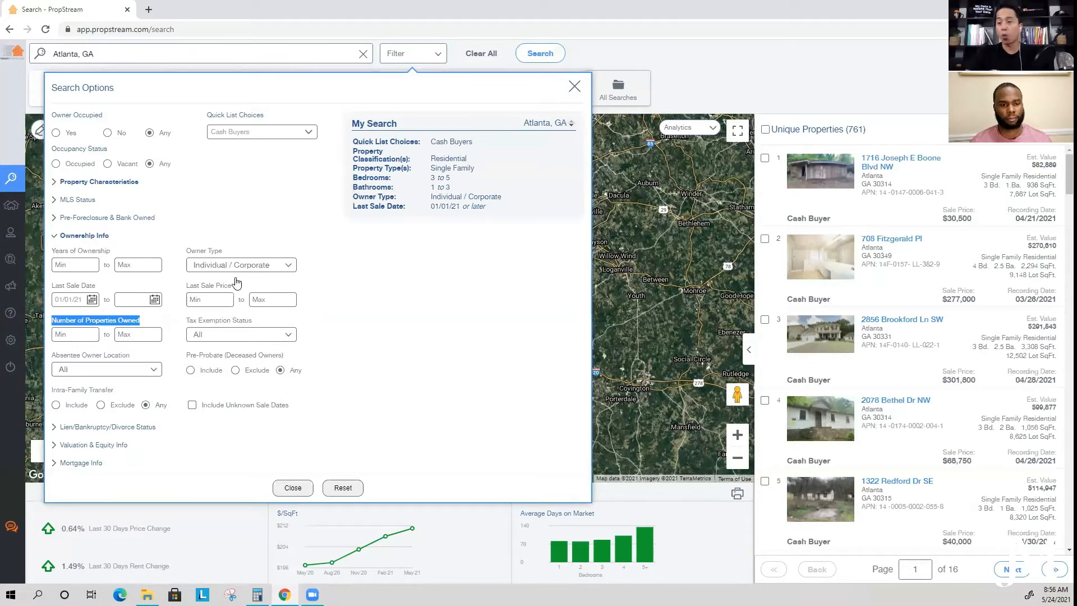
click(80, 339)
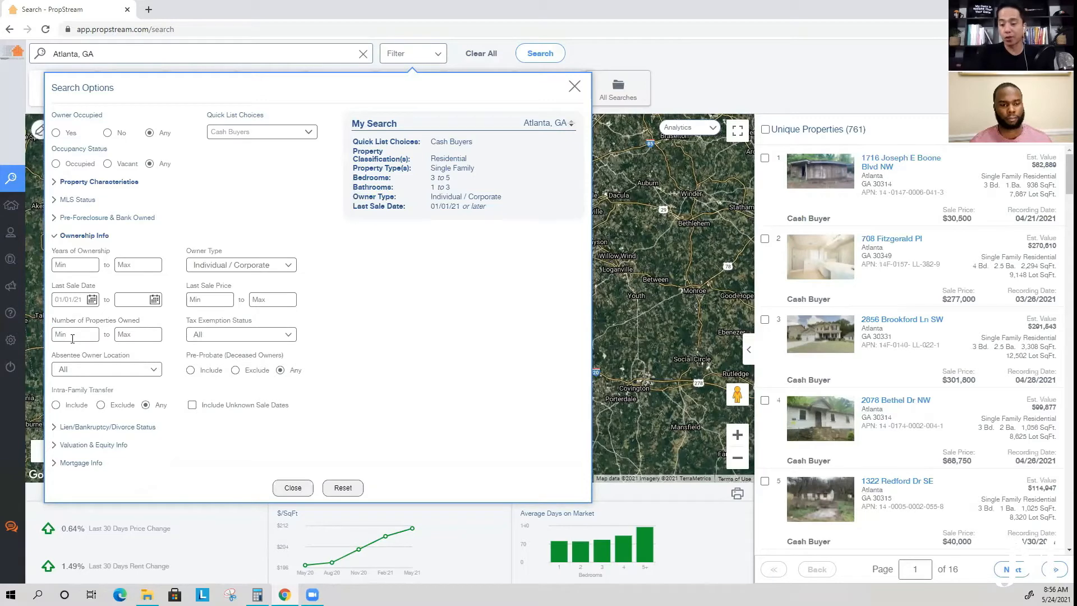
text(7)
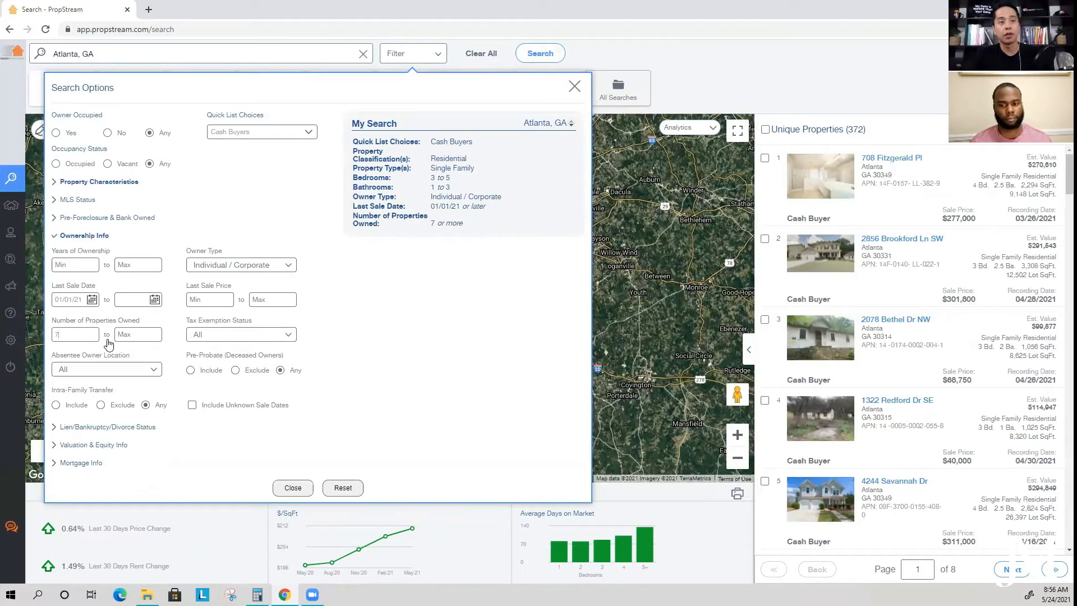
click(293, 488)
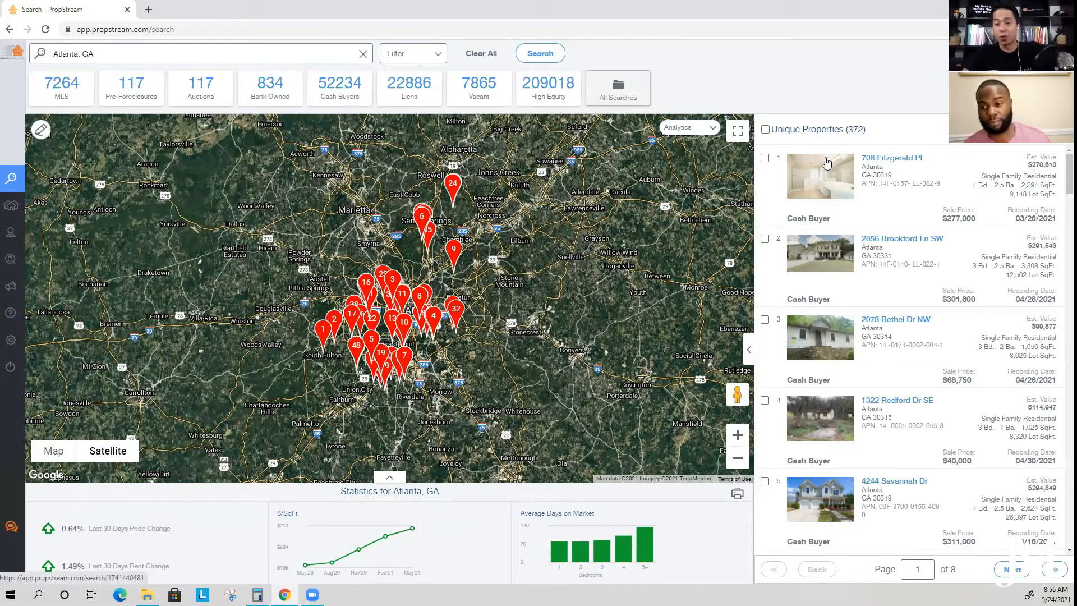
- Select all the cash buyer results and save them to a new marketing list named with the client's first name plus "Buyers List"
click(766, 129)
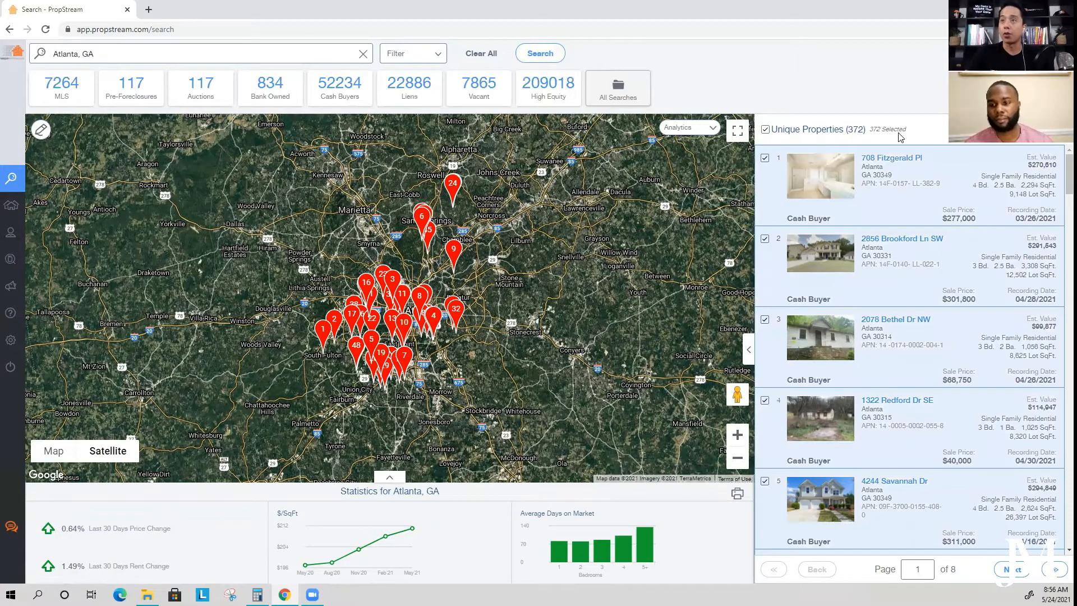
click(975, 129)
click(571, 312)
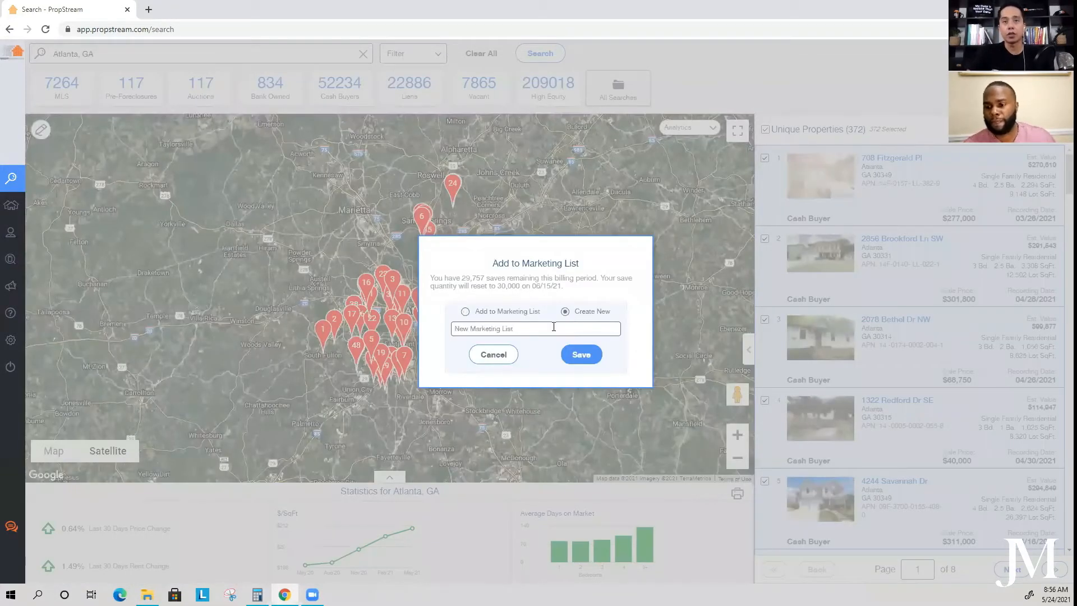
click(553, 326)
text(Julian's Buyers List)
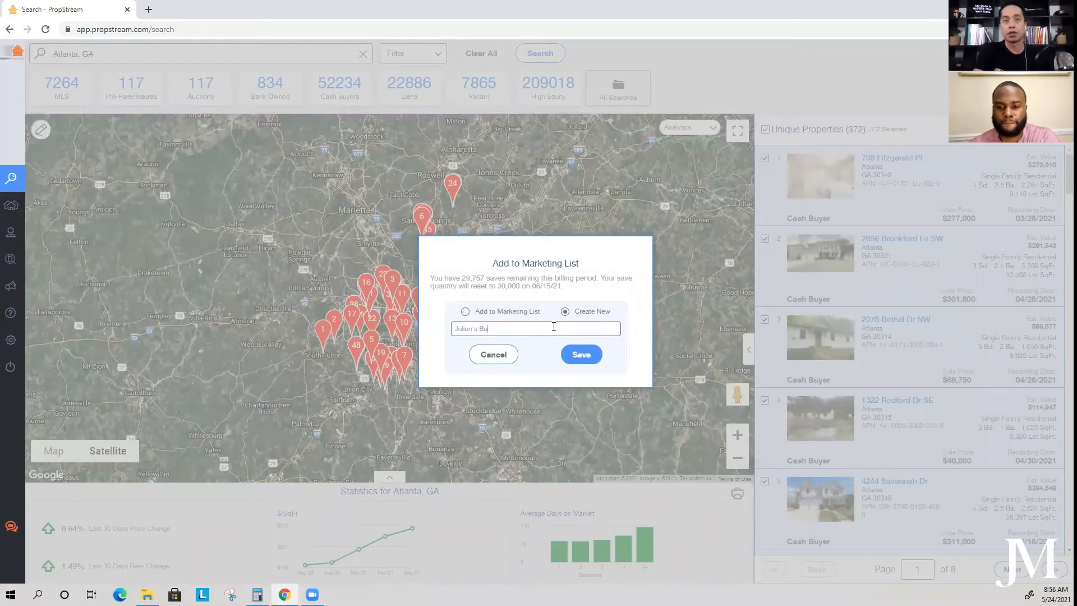
click(581, 353)
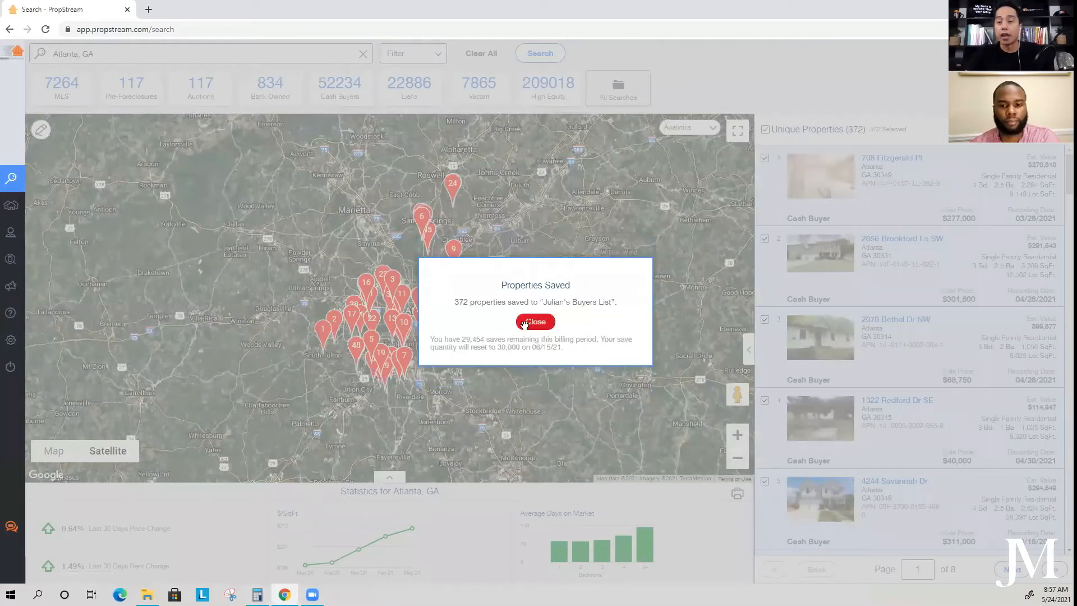
click(525, 323)
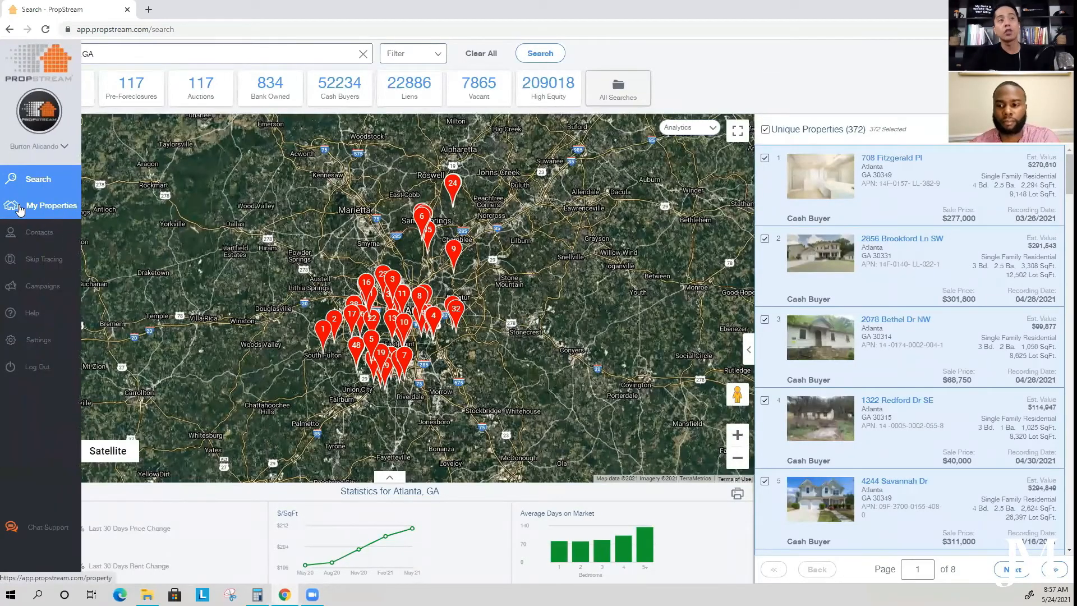
- In the saved properties, open the client's 26-property Atlanta seller list and select all of its properties
click(45, 202)
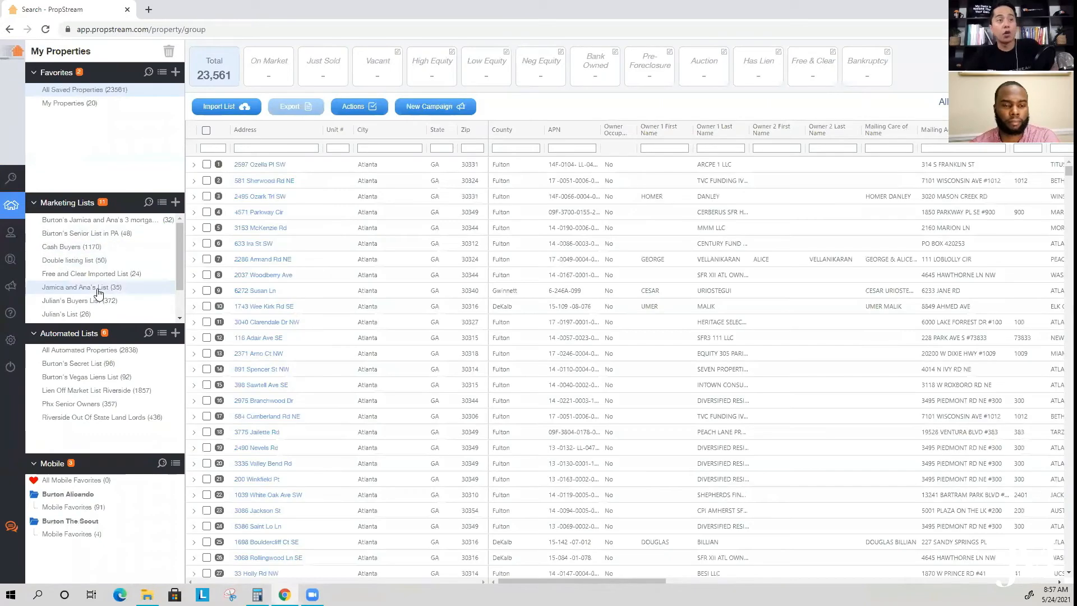
click(109, 287)
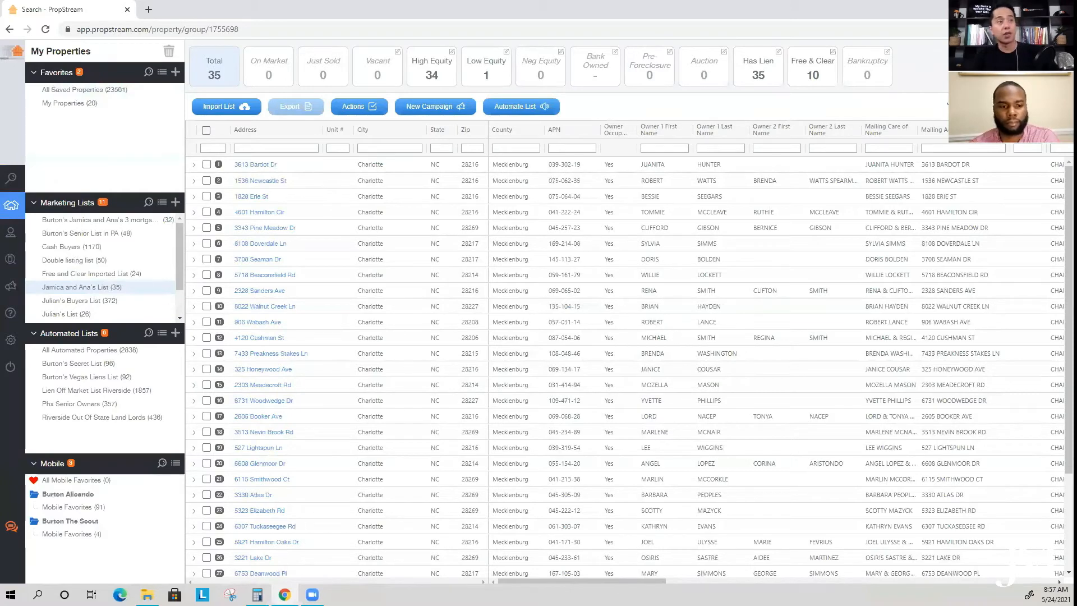
click(72, 306)
click(72, 313)
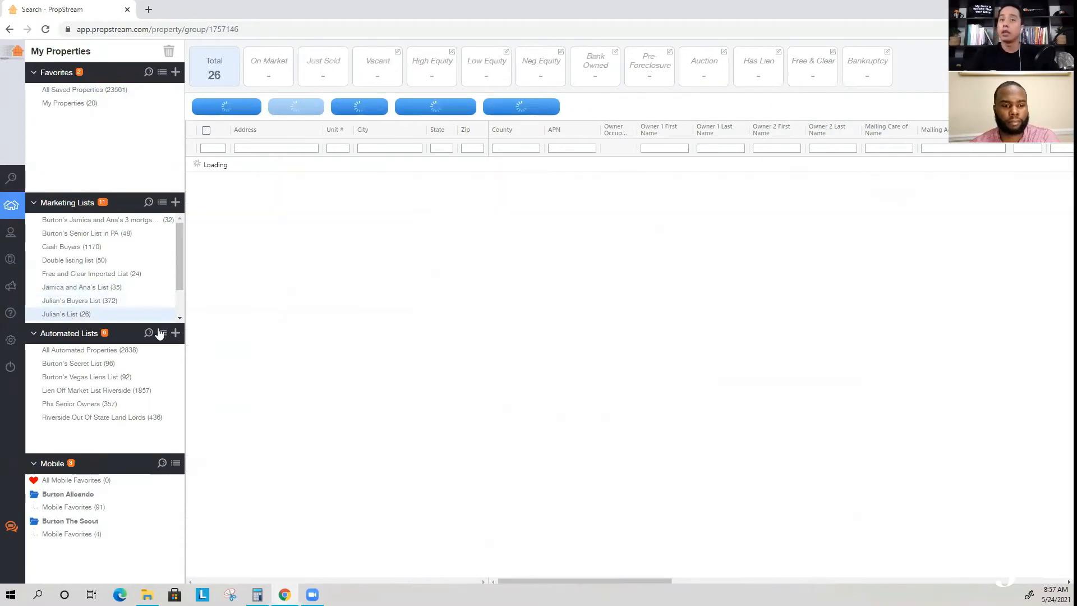
click(205, 130)
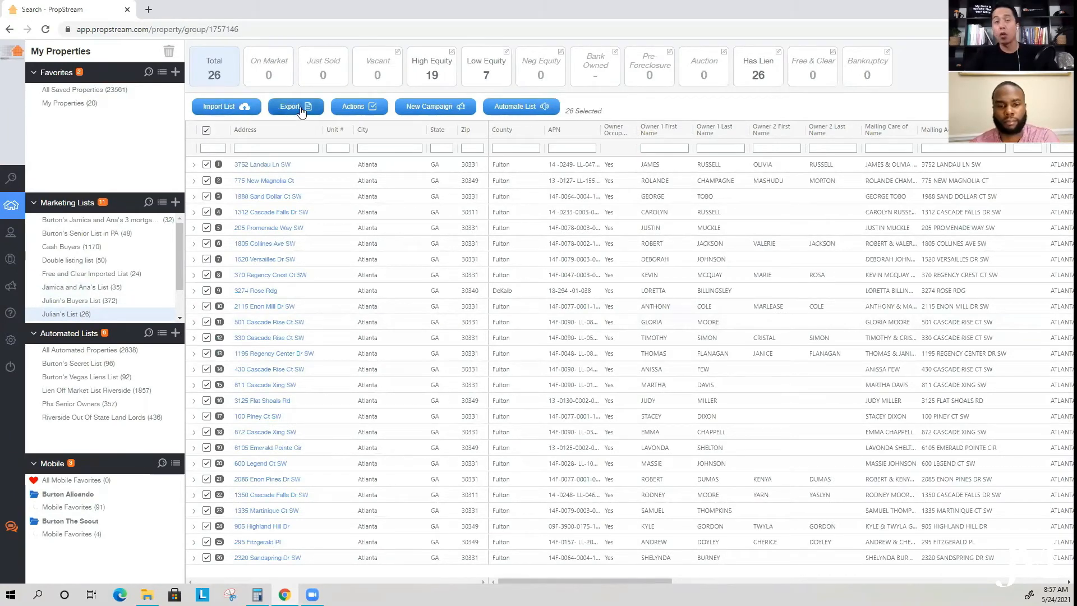
- Review the skip-traced contacts in "Double listing list with contact info" and look at the Atlanta Decease Campaign's marketing options
mouse_move(17, 261)
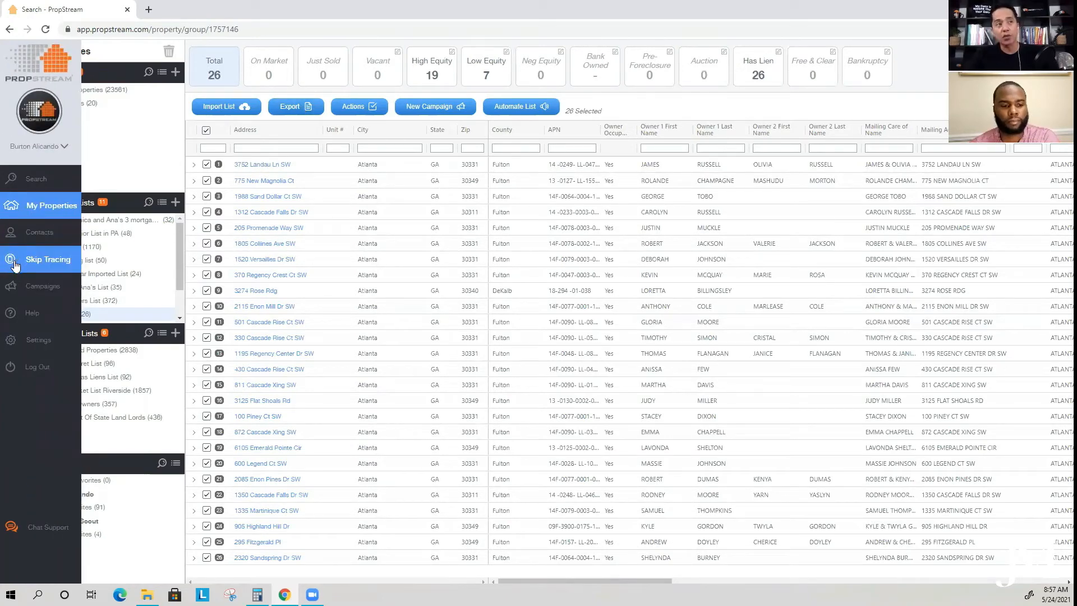
click(43, 245)
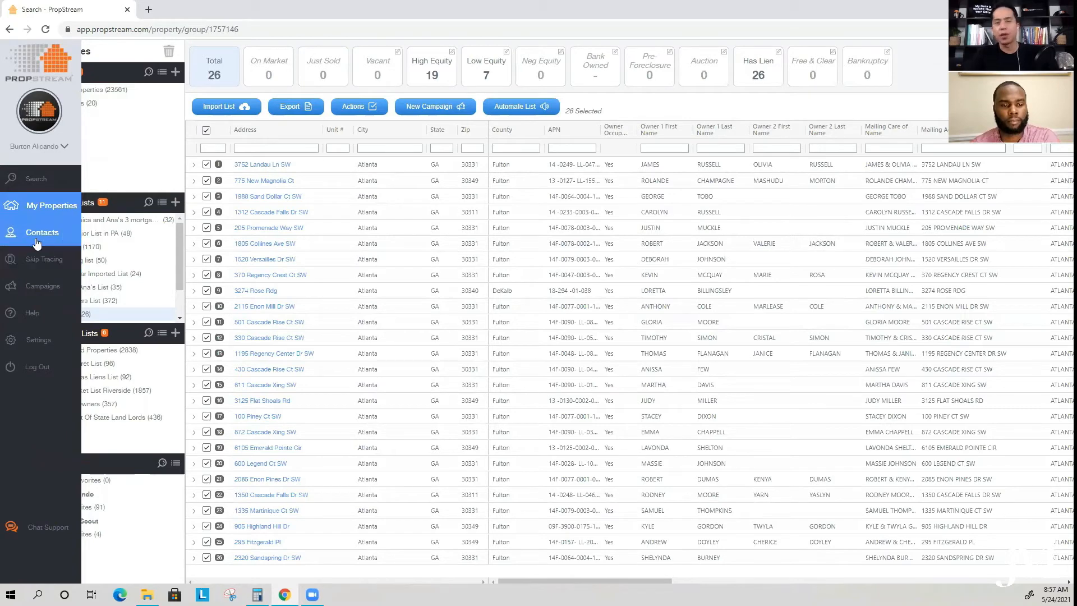
scroll(83, 437, down, 10)
click(101, 460)
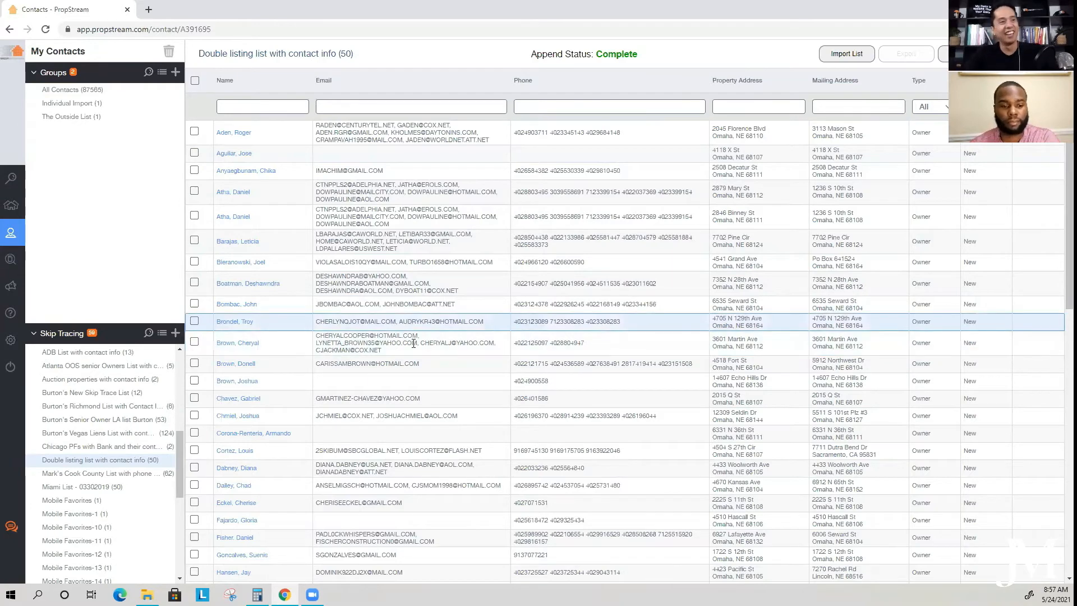
click(4, 292)
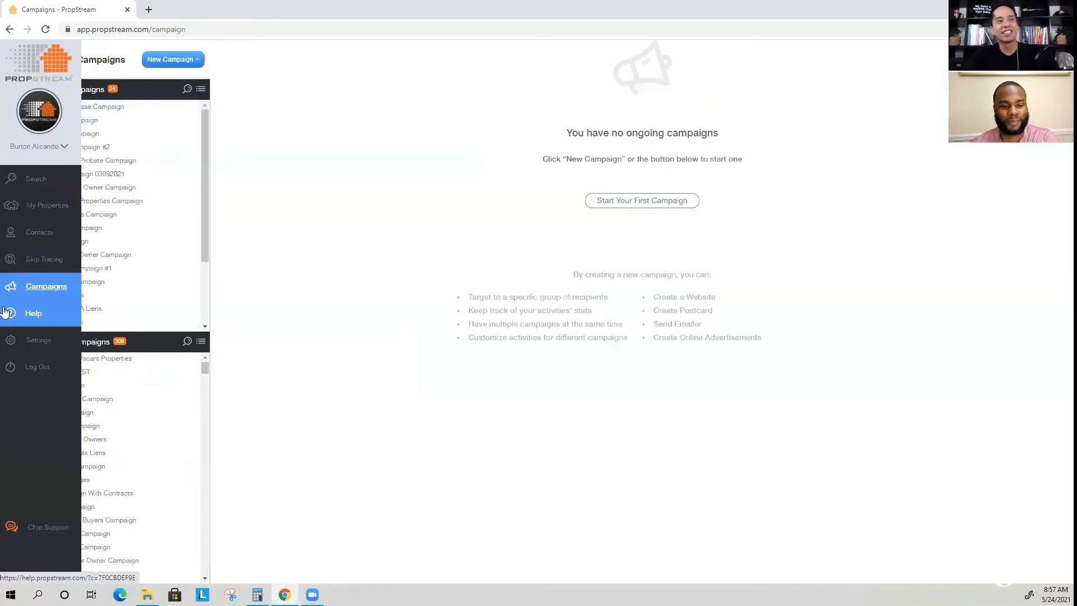
click(95, 108)
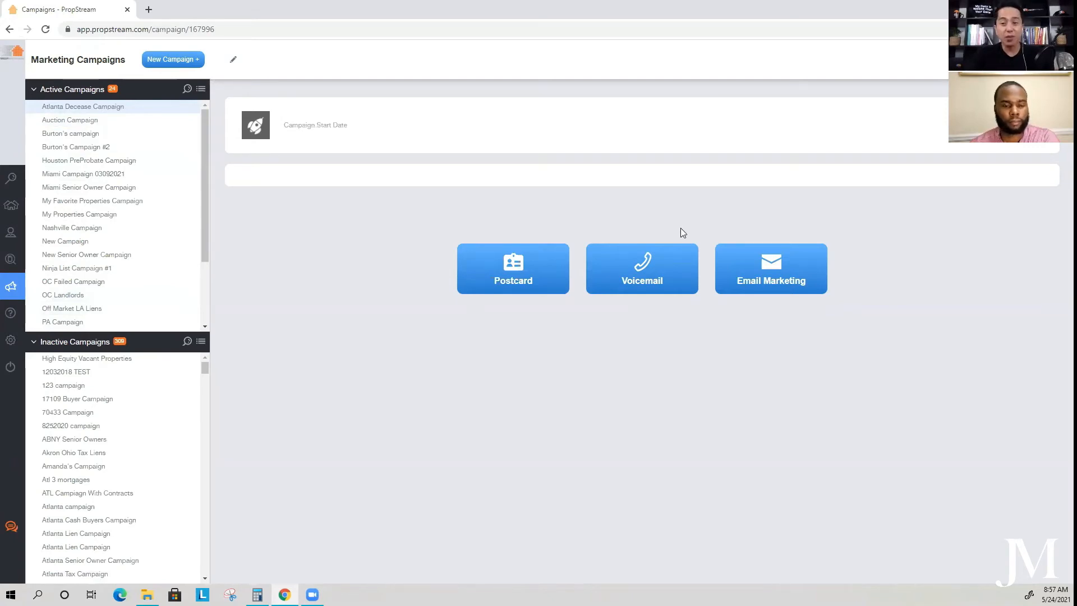
- Return to the saved properties and reopen the client's 26-property seller list
click(40, 205)
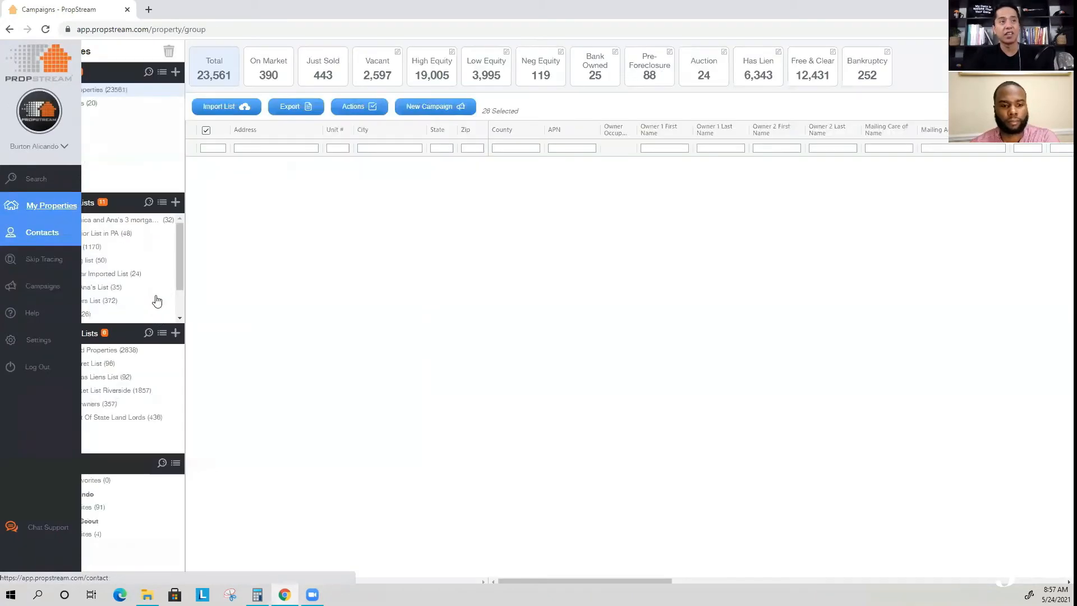
click(92, 314)
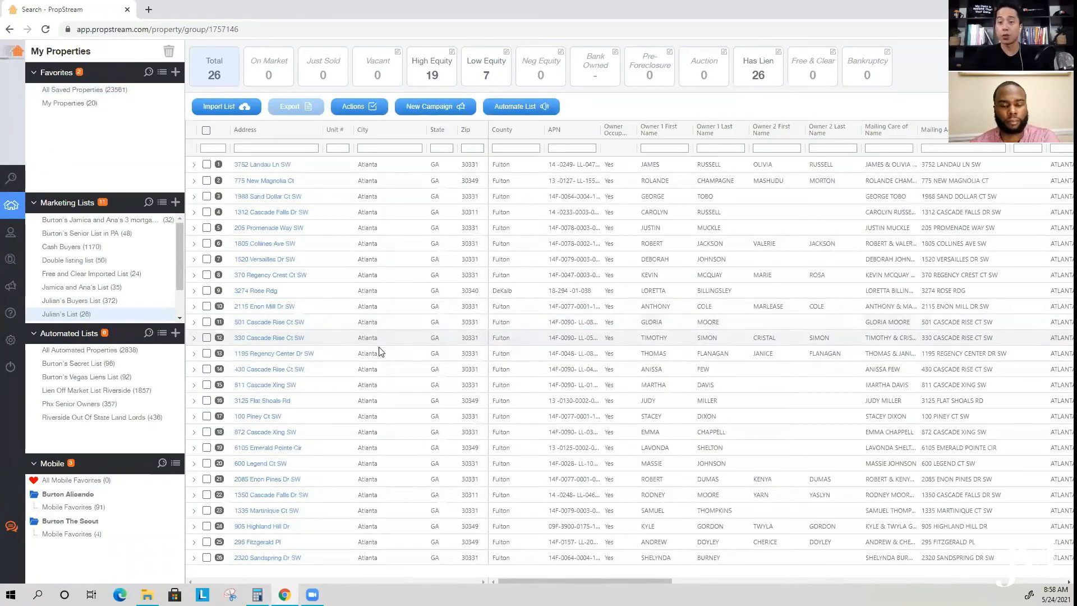
- Log out of the account, log back in with the stored credentials, and dismiss the software updates notice
click(10, 376)
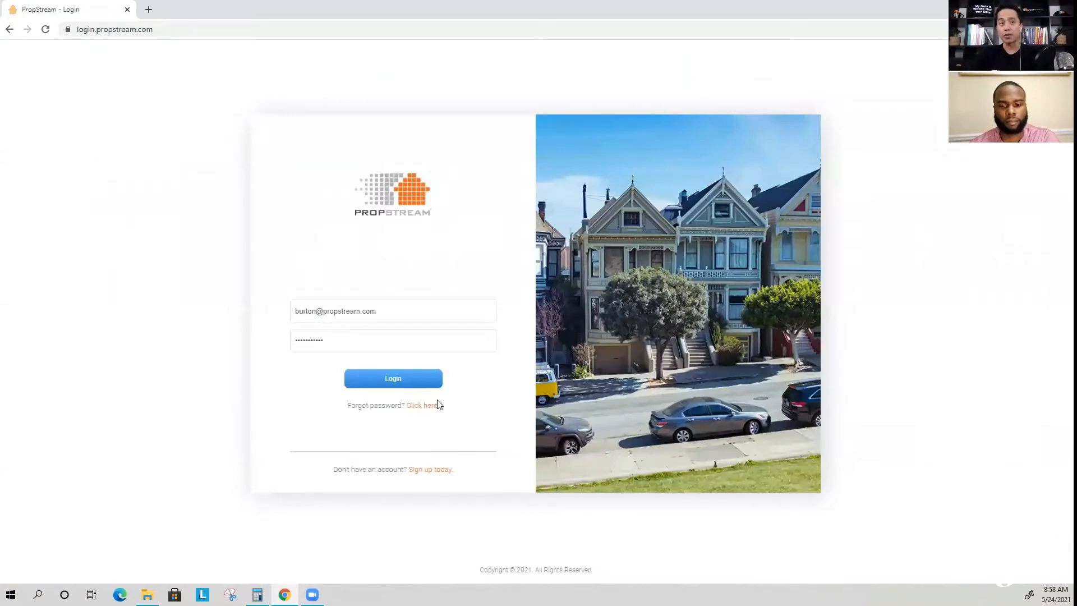
click(429, 386)
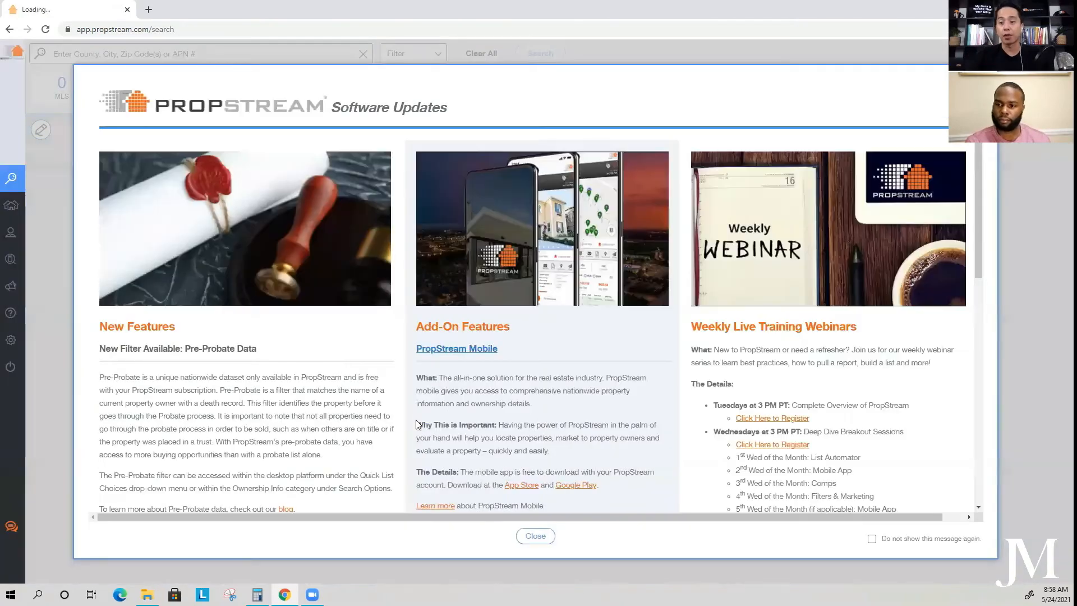
click(537, 534)
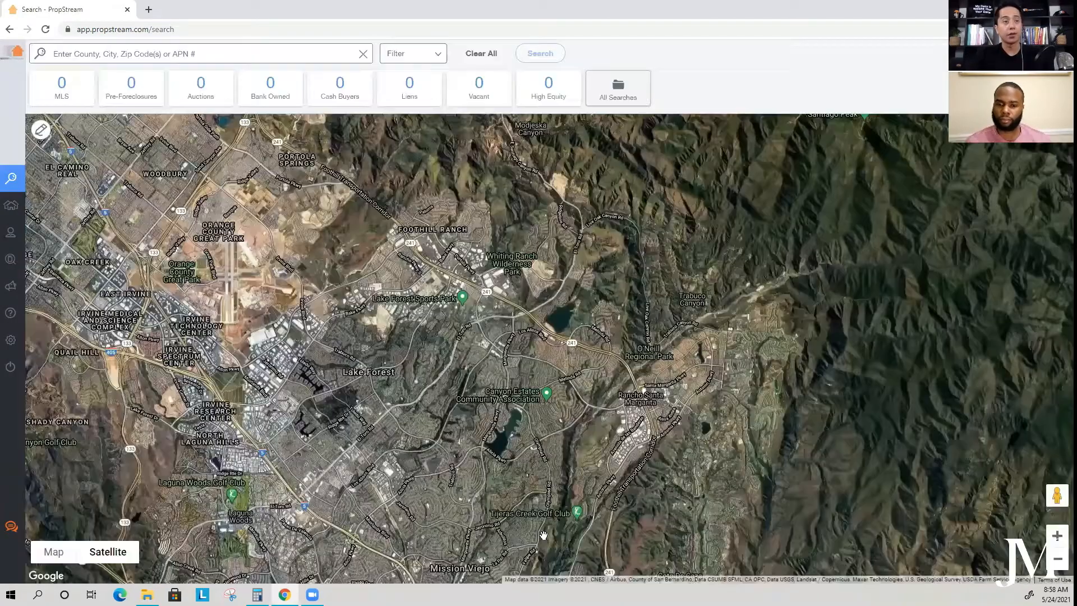
- Open the client's 26-property seller list from the saved properties and view the details of its fourth property
click(31, 204)
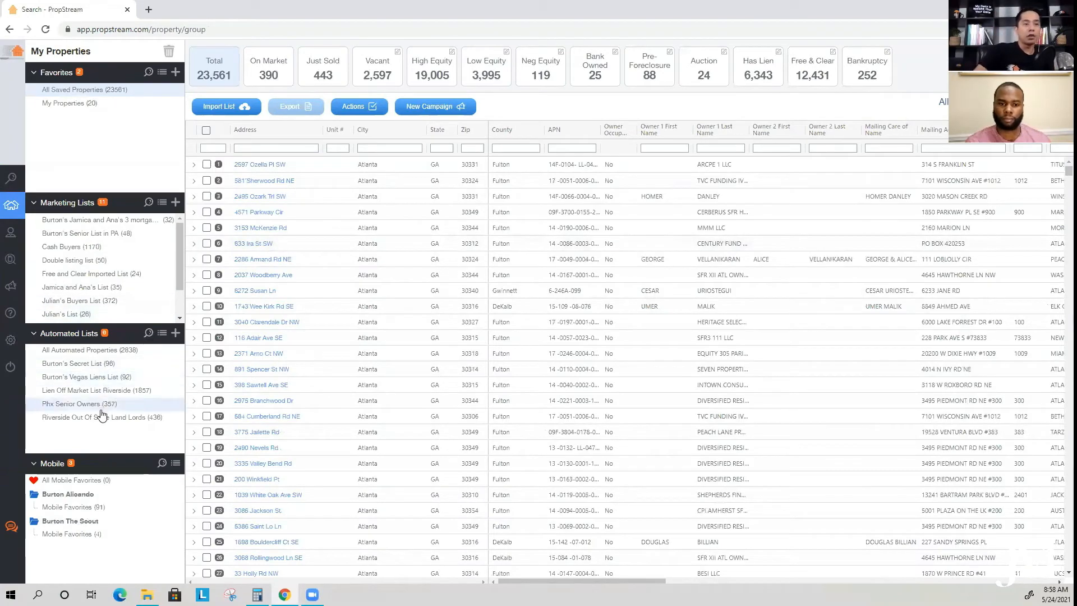
click(75, 316)
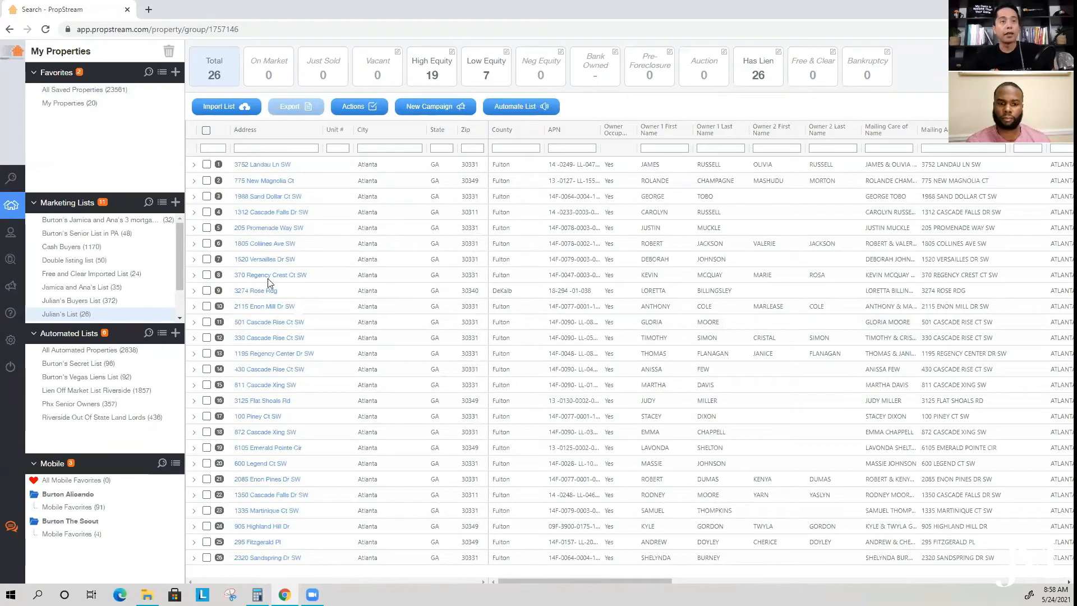
click(277, 213)
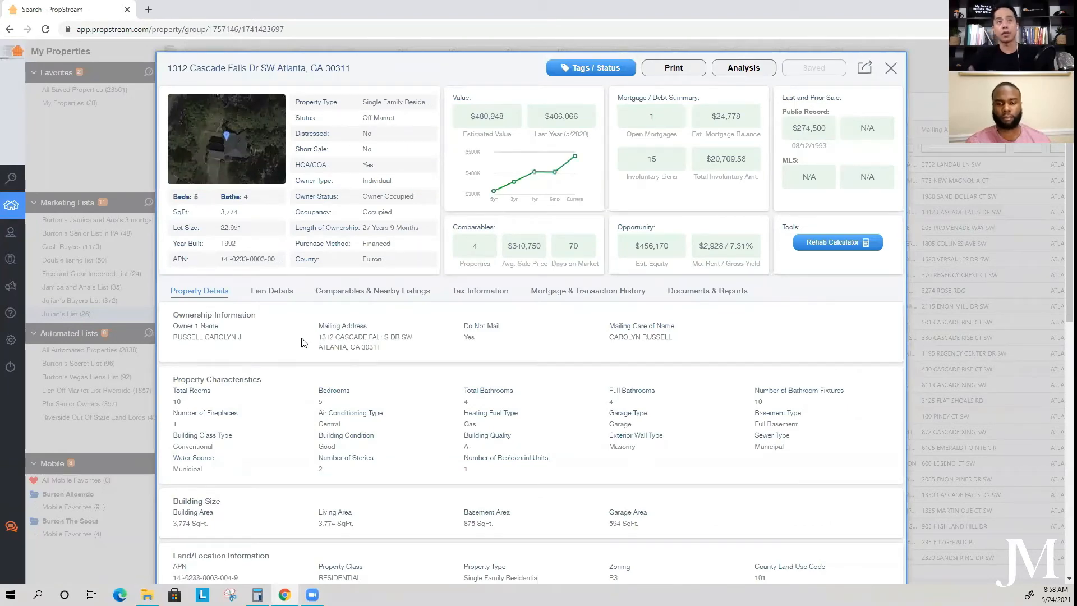
click(891, 68)
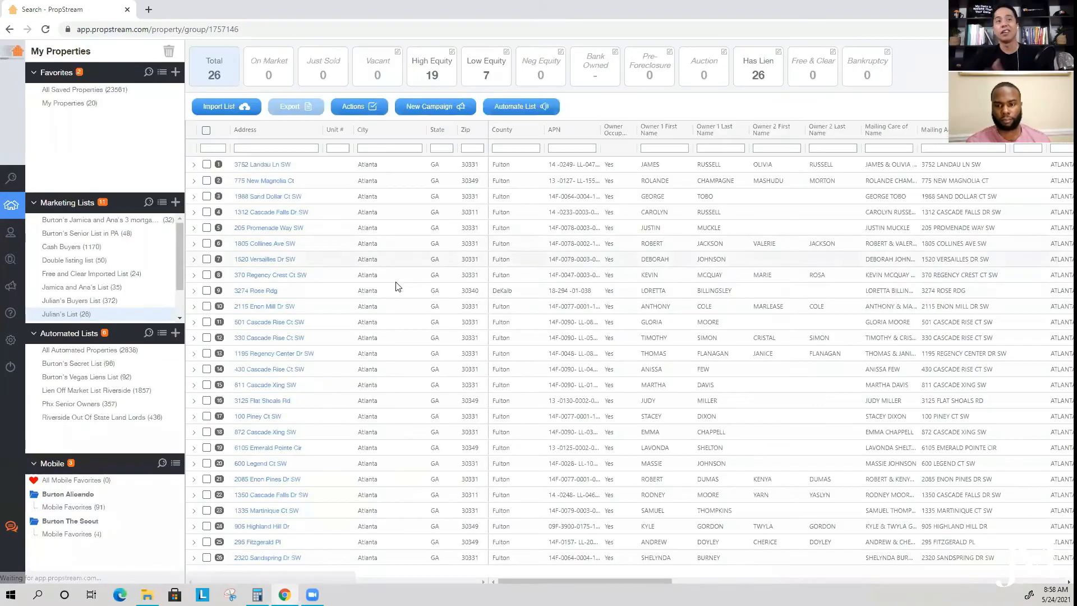
- Open the details of the DeKalb County property in the seller list, copy its full address, and close the details
click(265, 291)
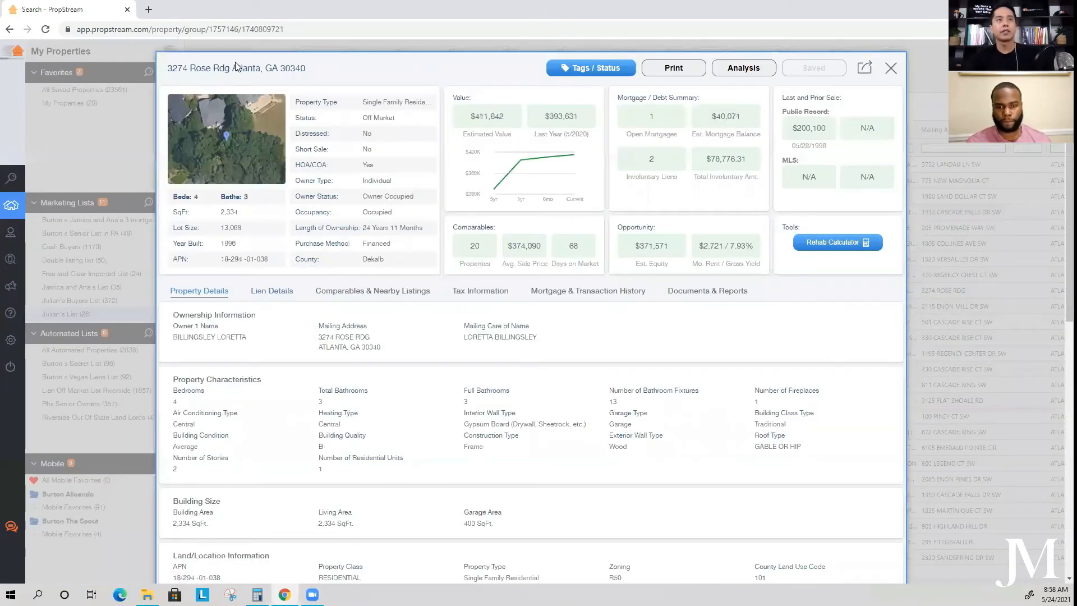
triple_click(236, 68)
key(ctrl+c)
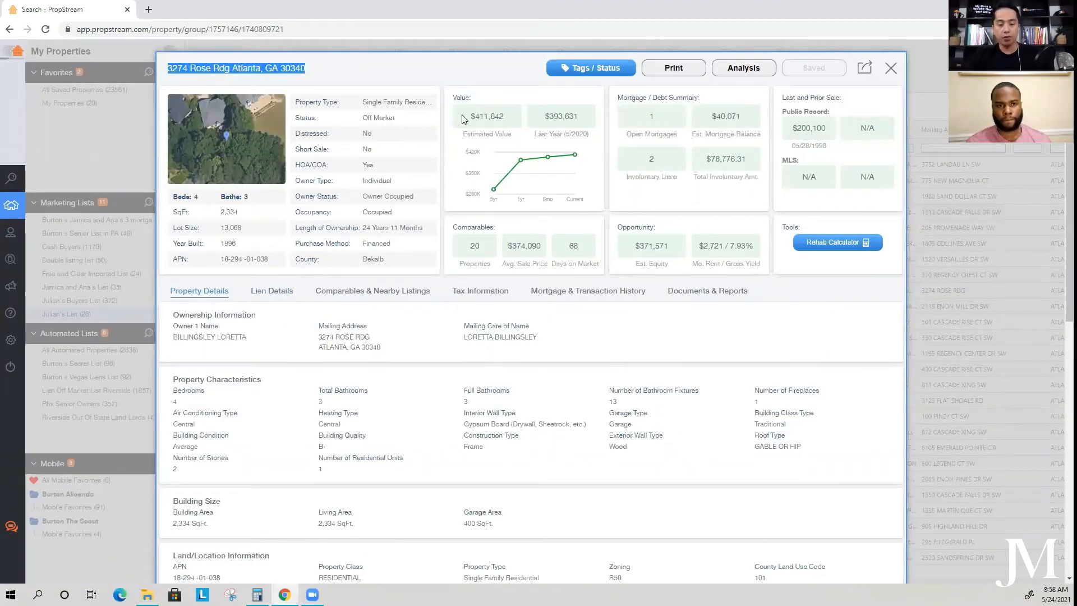
click(892, 68)
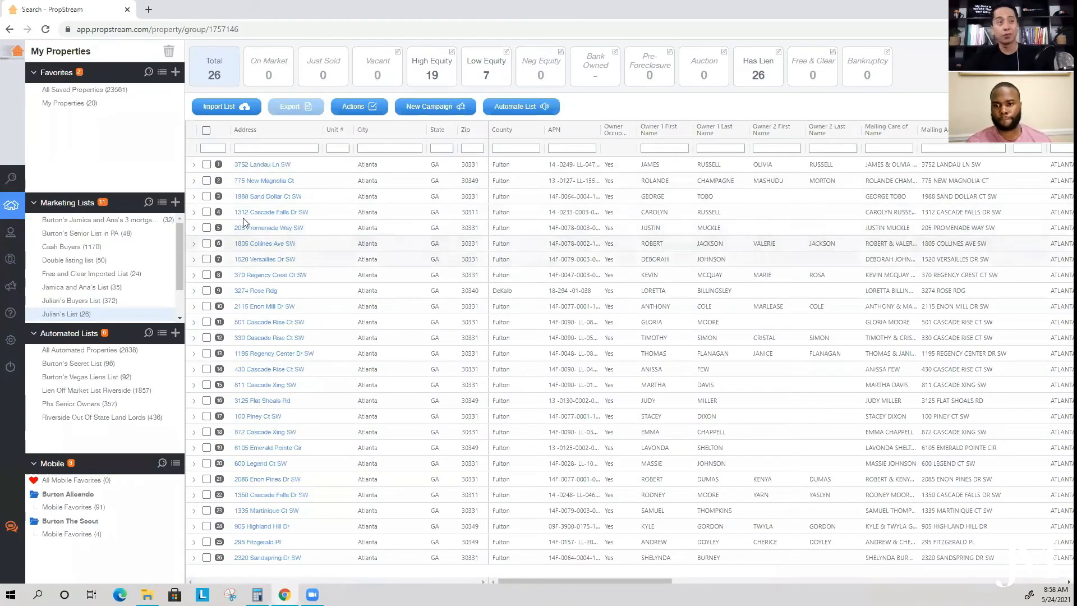
- In the property search, look up the copied address and choose the matching suggestion
click(10, 178)
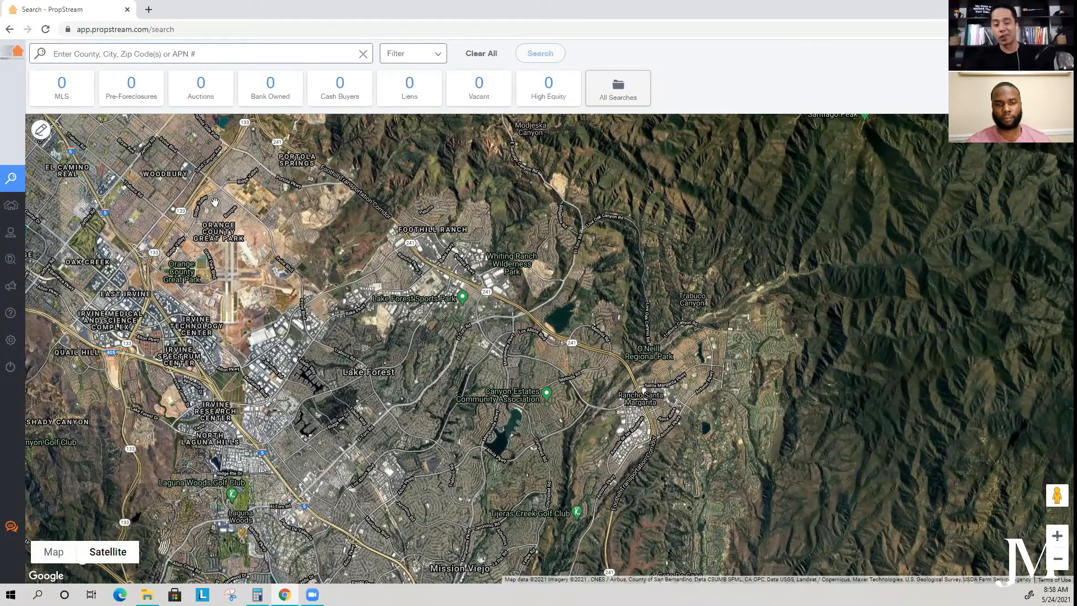
click(202, 54)
key(ctrl+v)
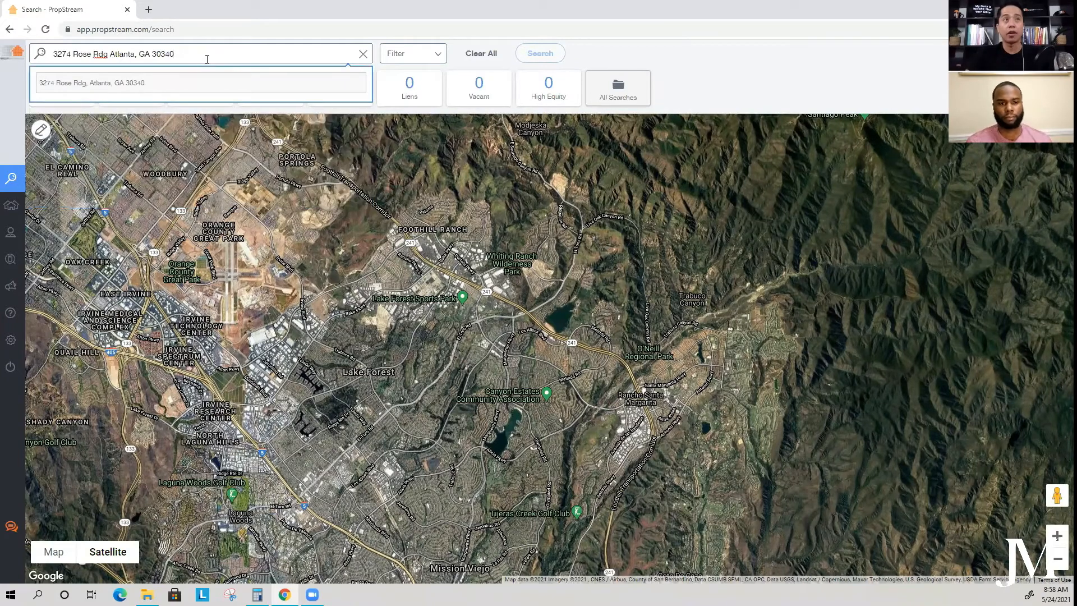
click(190, 76)
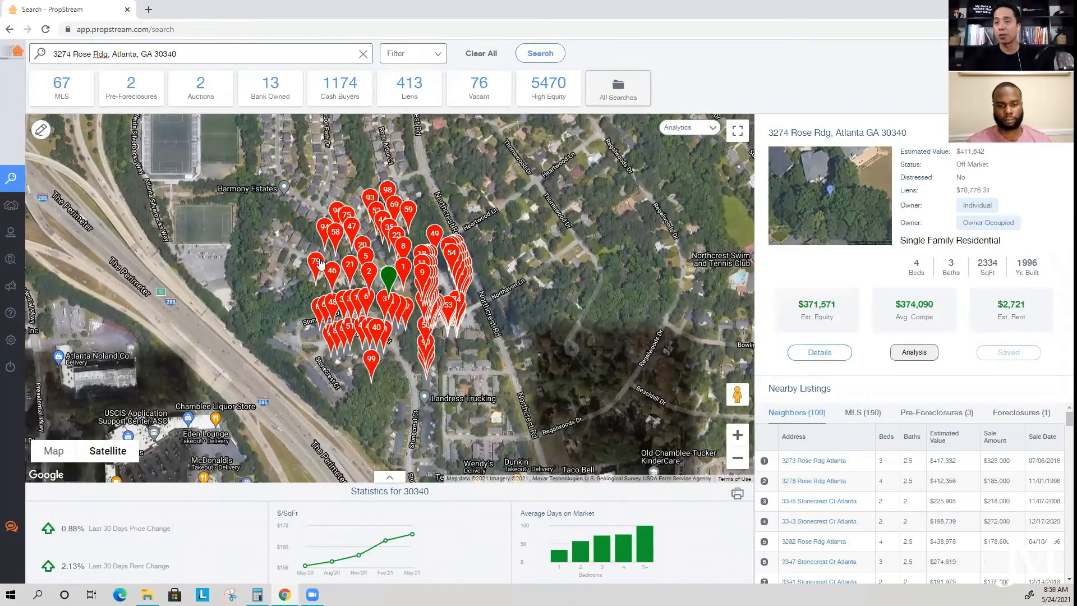
- Look over the nearby MLS listings and the neighbors of the searched property, and open the property's details
click(862, 413)
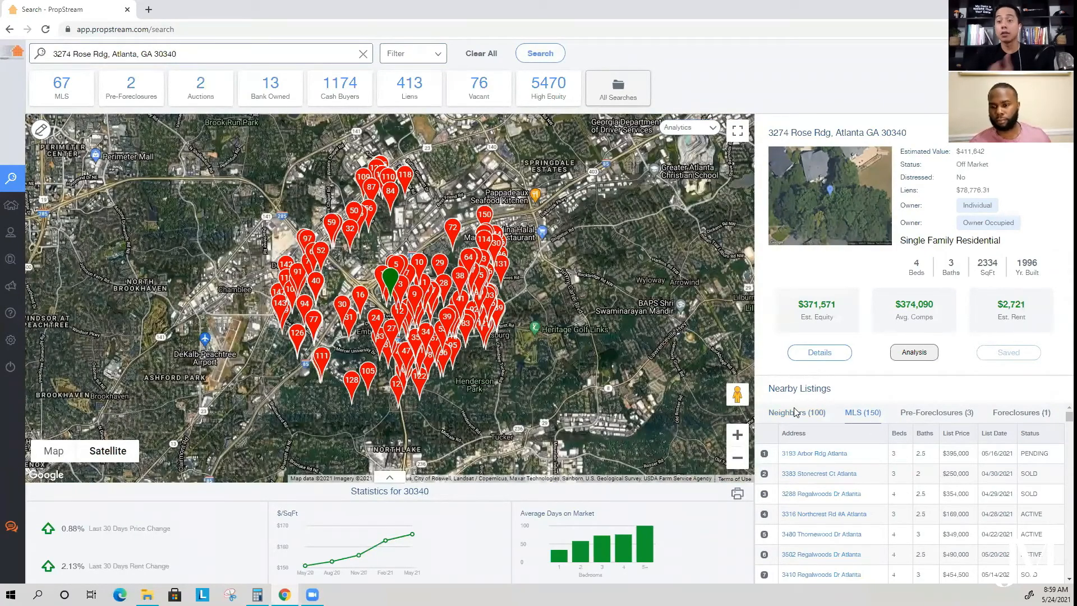
click(795, 412)
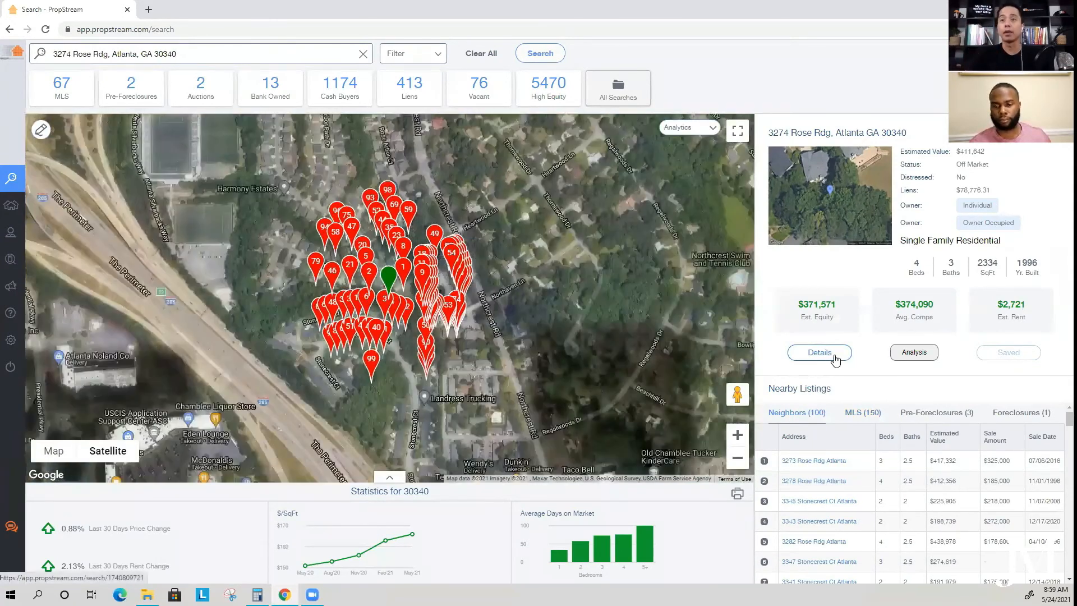
click(835, 362)
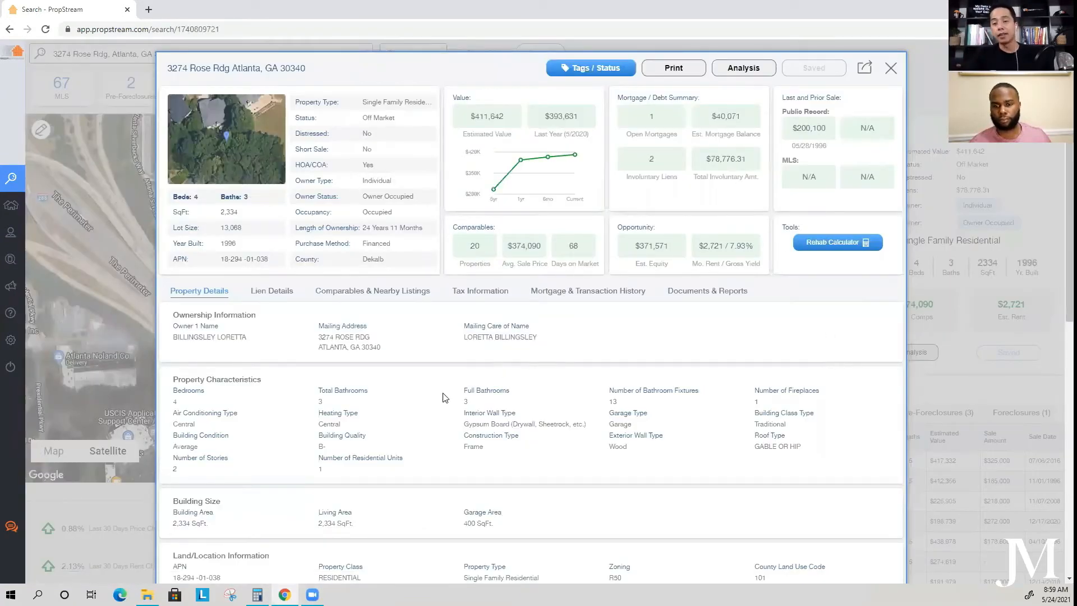
- Review the owner's name, property characteristics, building size and land information, including the school district, in the property details
drag(218, 337, 253, 342)
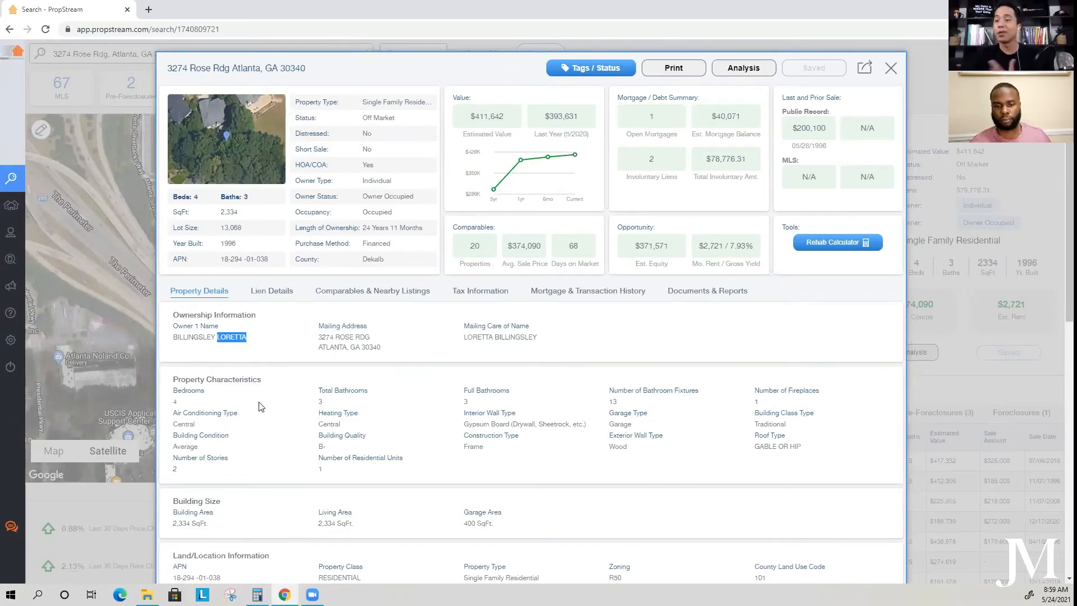
scroll(276, 429, down, 2)
drag(186, 279, 448, 346)
click(447, 356)
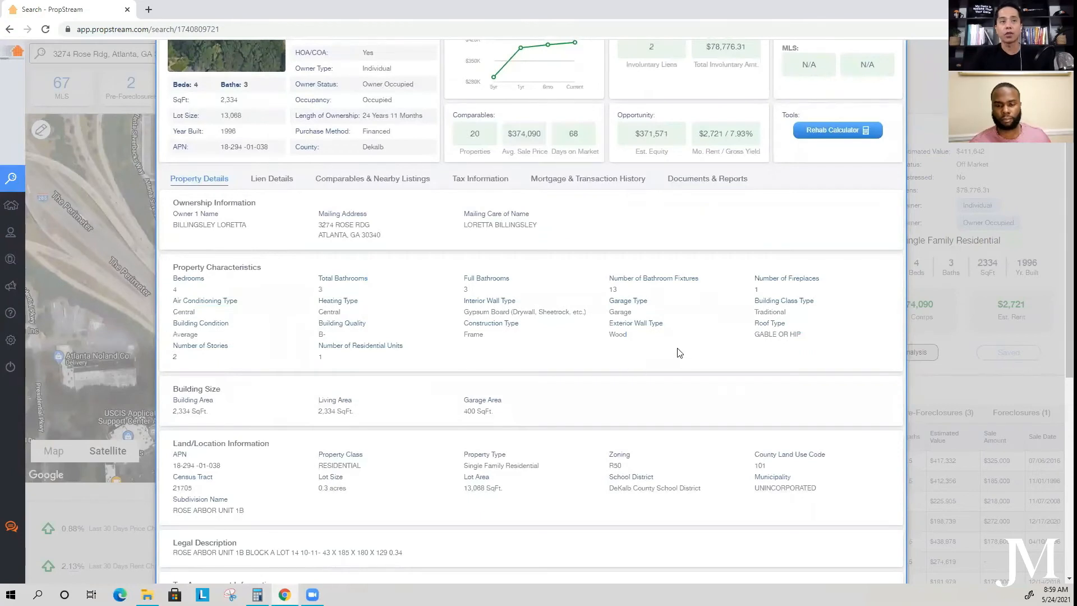
scroll(523, 308, down, 2)
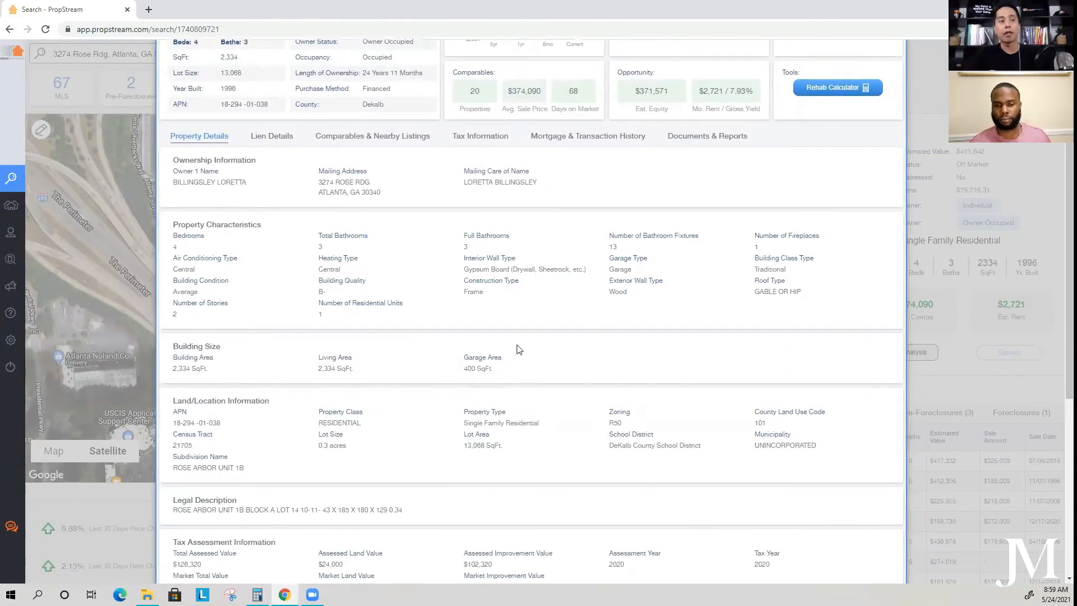
drag(181, 342, 502, 394)
drag(608, 375, 704, 380)
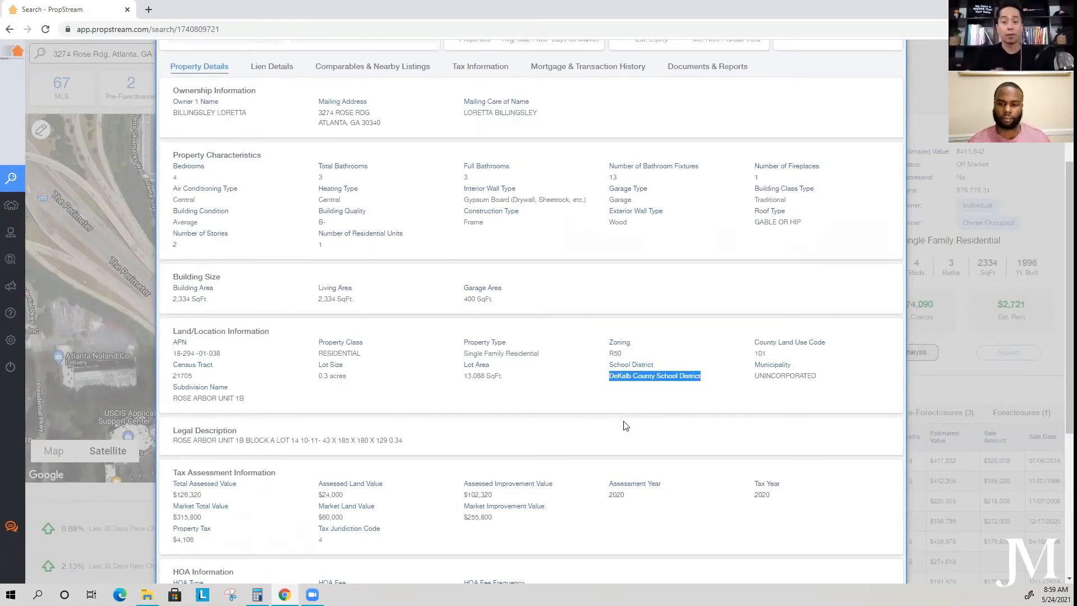
- Check the length of ownership, HOA/COA status, open mortgages and involuntary liens in the property summary
scroll(530, 311, up, 4)
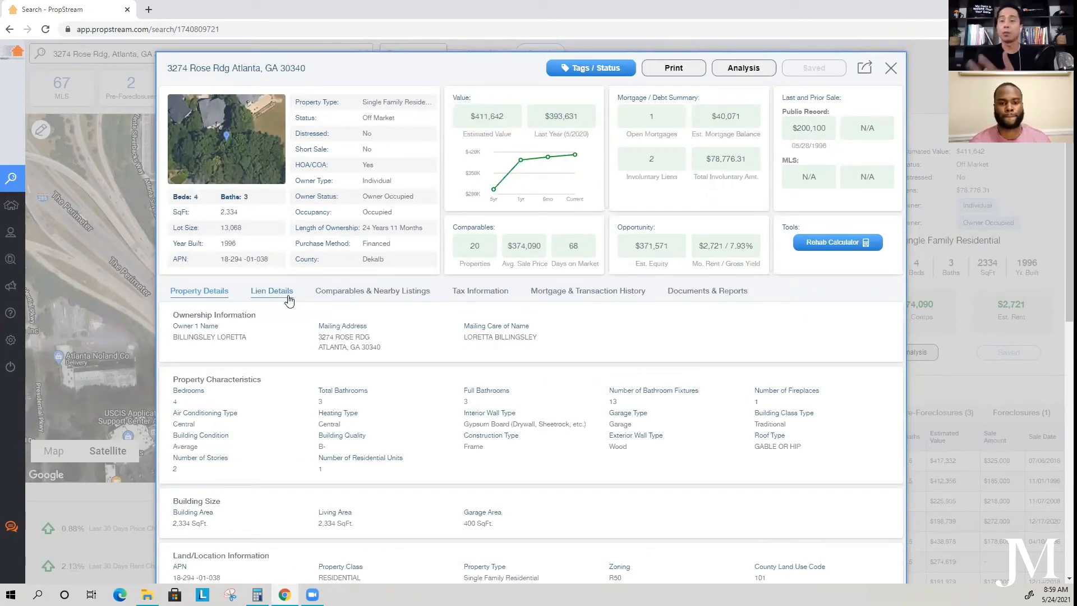
drag(365, 230, 423, 230)
drag(387, 165, 291, 166)
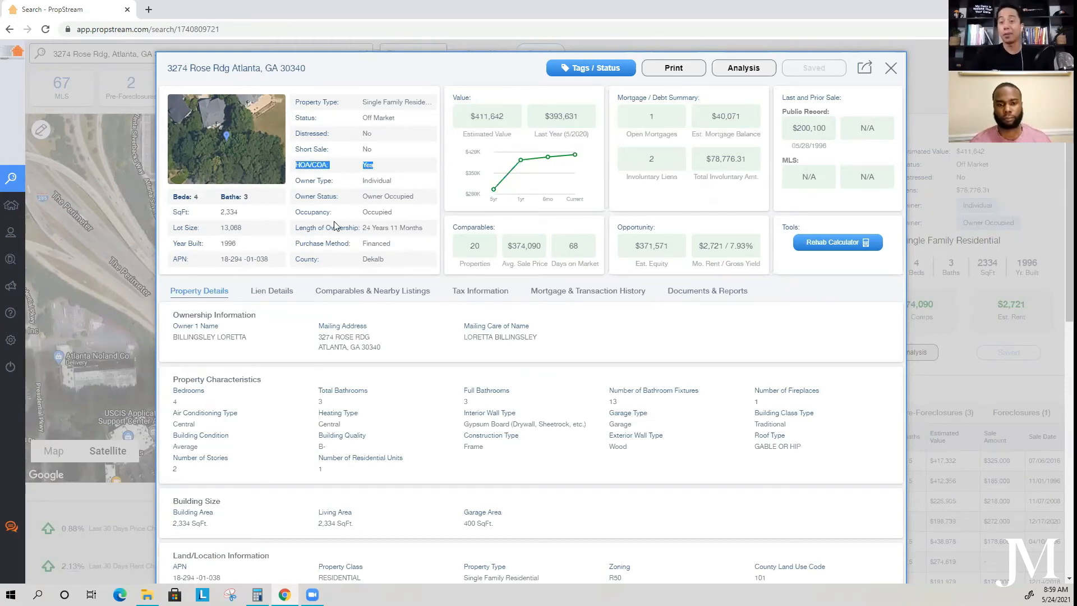
drag(645, 119, 748, 145)
drag(645, 159, 749, 177)
- Open the property's lien details and read through the records of both liens
click(269, 297)
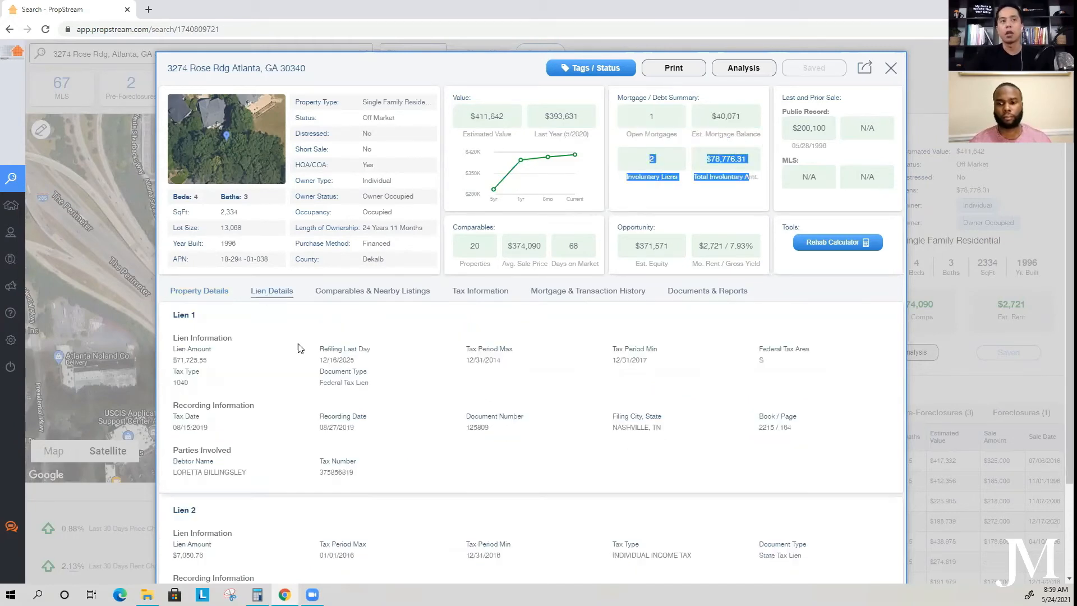
scroll(314, 425, down, 2)
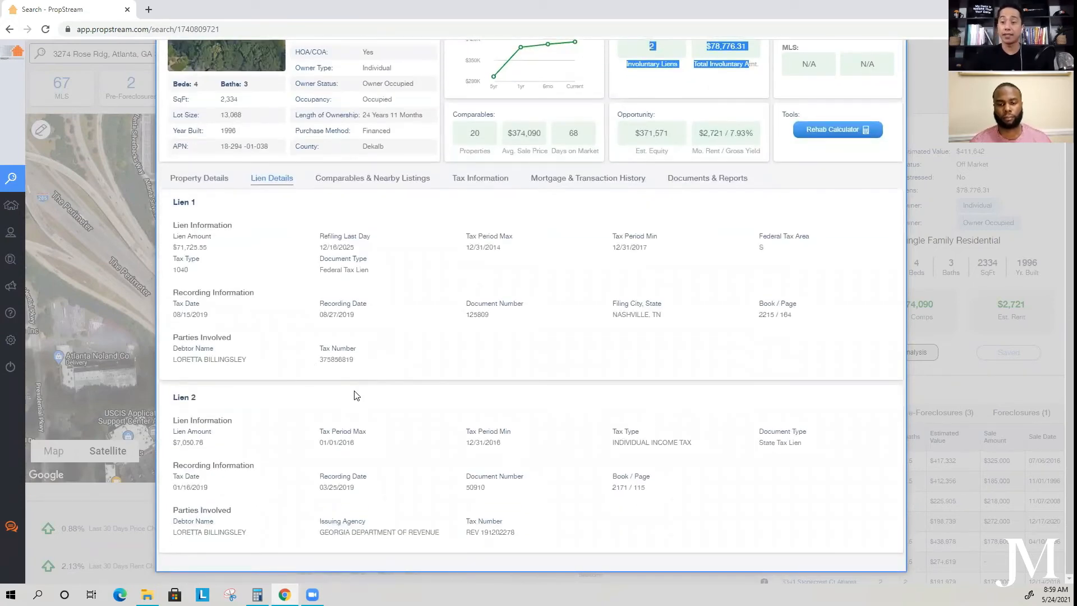
scroll(352, 402, up, 2)
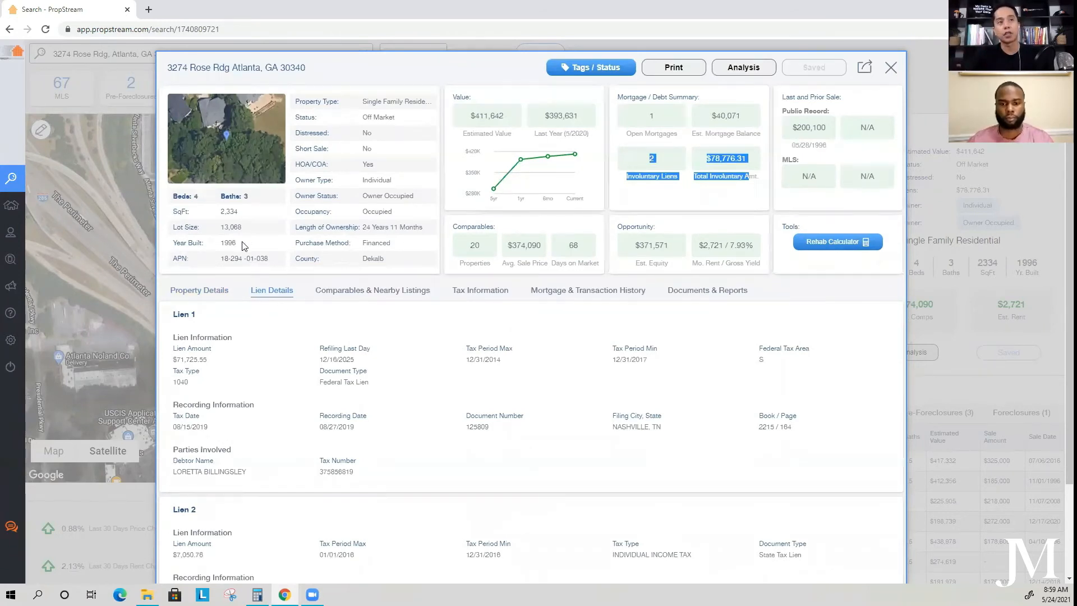
- Check the year built and length of ownership, and look up the current lender in the mortgage and transaction history
double_click(228, 243)
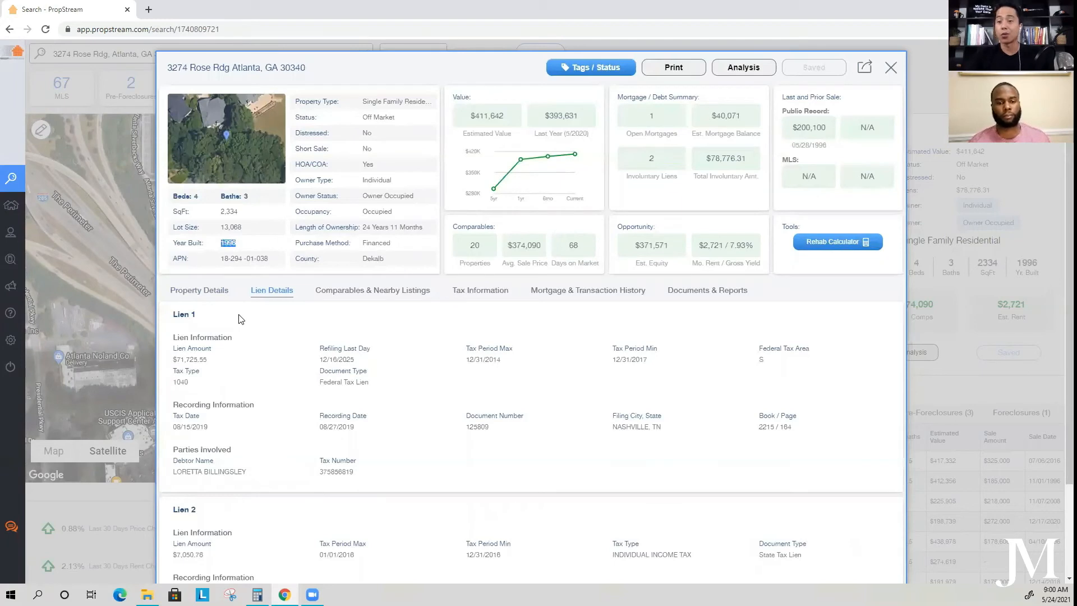
drag(363, 226, 406, 227)
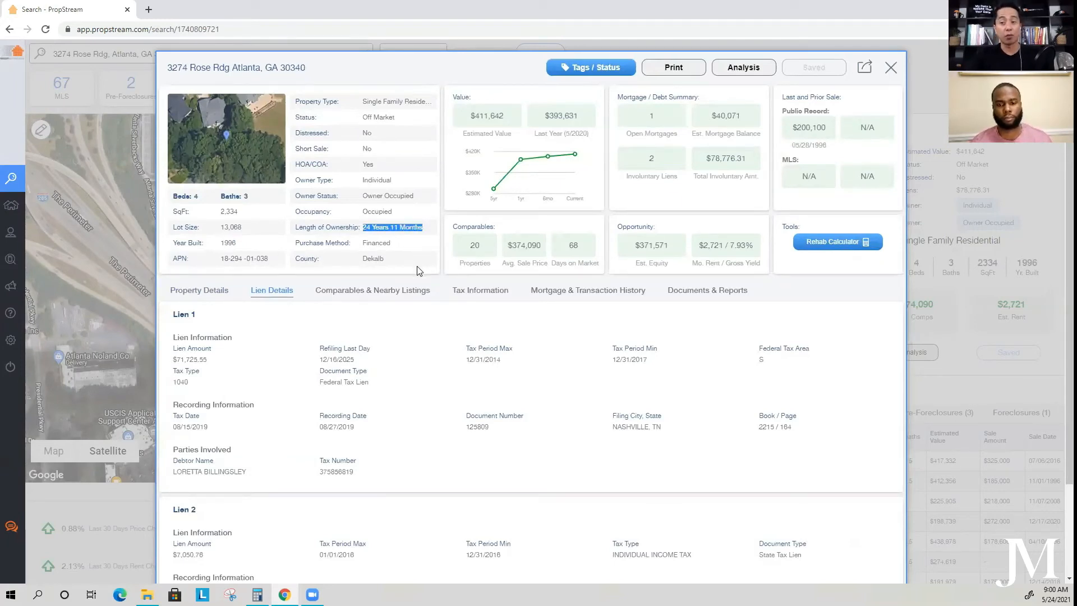
click(610, 292)
drag(559, 396, 504, 397)
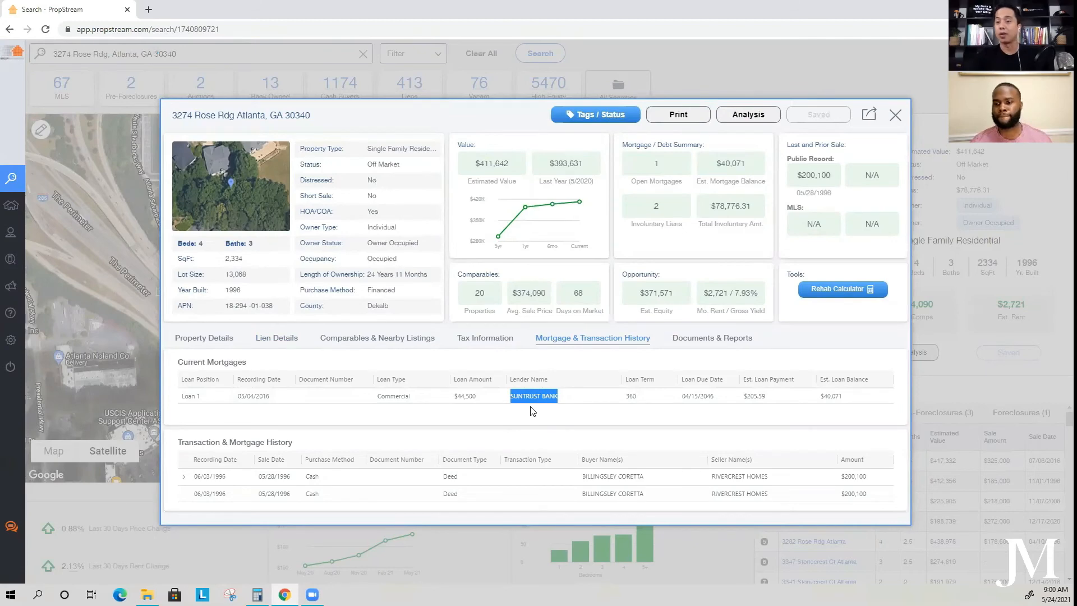
- Open the property's comparables and nearby listings and switch the comparables data set from Public Record to MLS
click(388, 339)
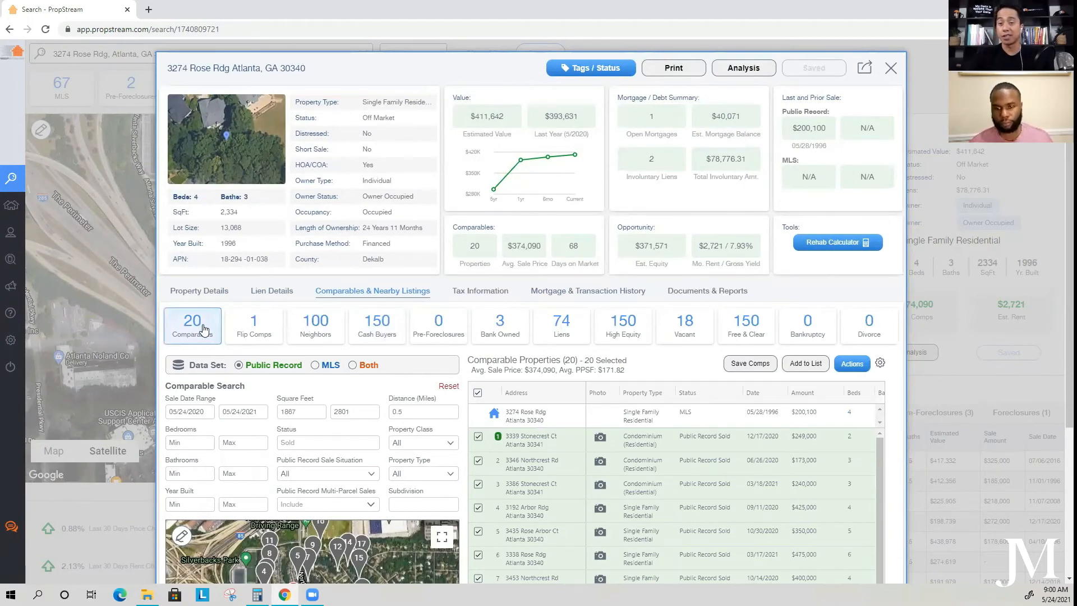
scroll(294, 359, down, 3)
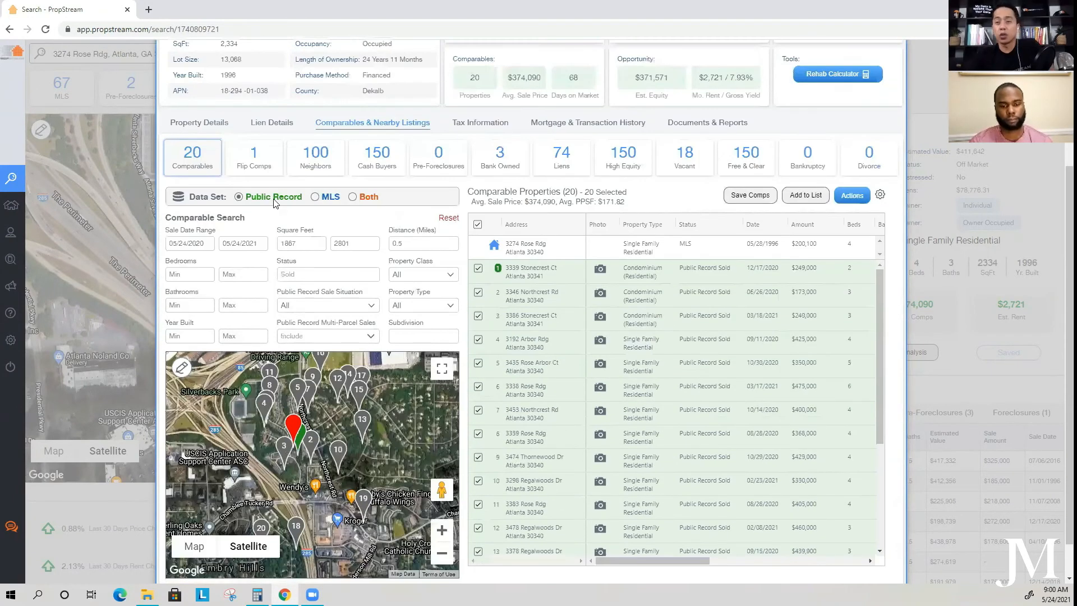
click(330, 197)
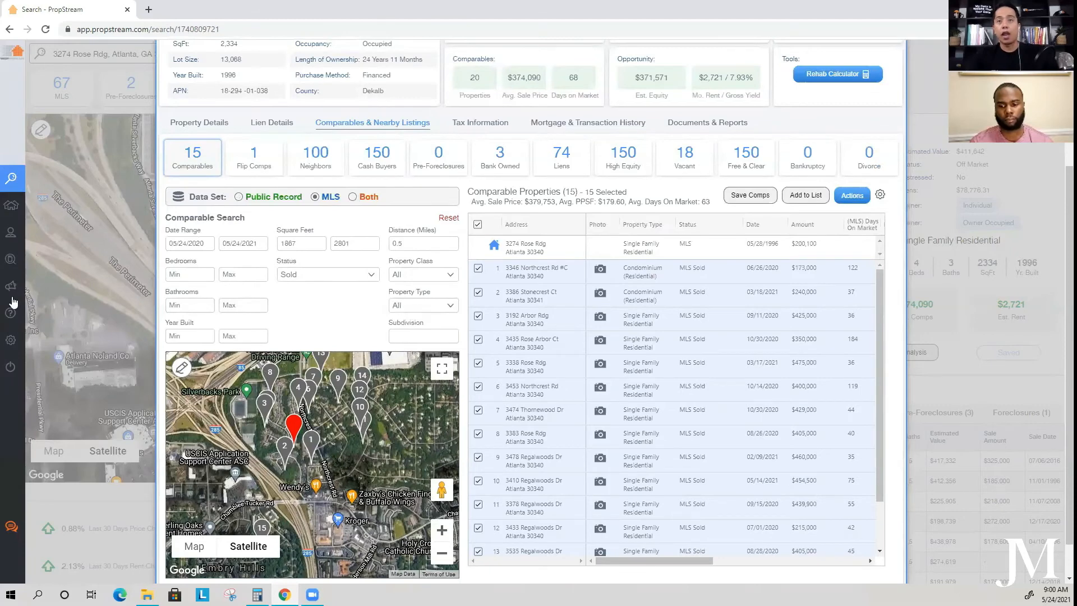
- View the interior photos and property facts of the fourth MLS comparable, close its gallery, and check its sale amount
click(600, 342)
click(113, 391)
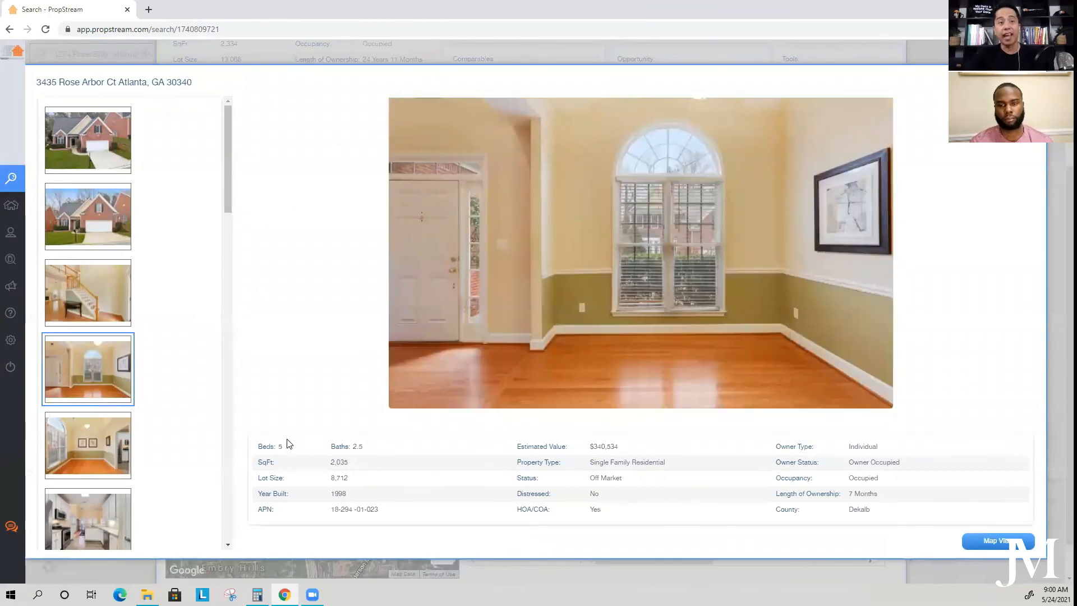
drag(259, 445, 395, 510)
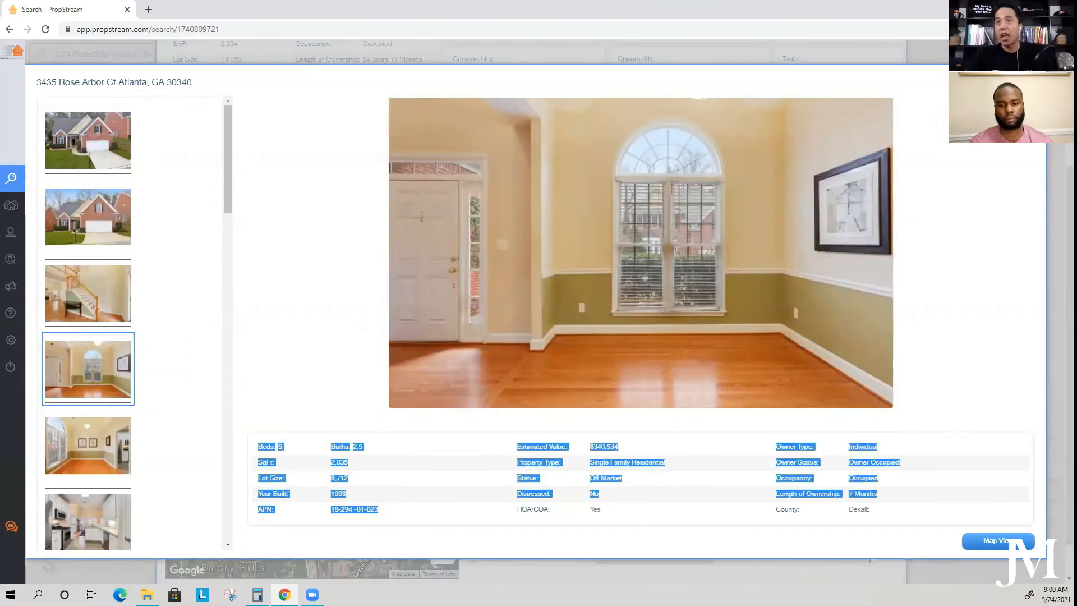
click(1033, 82)
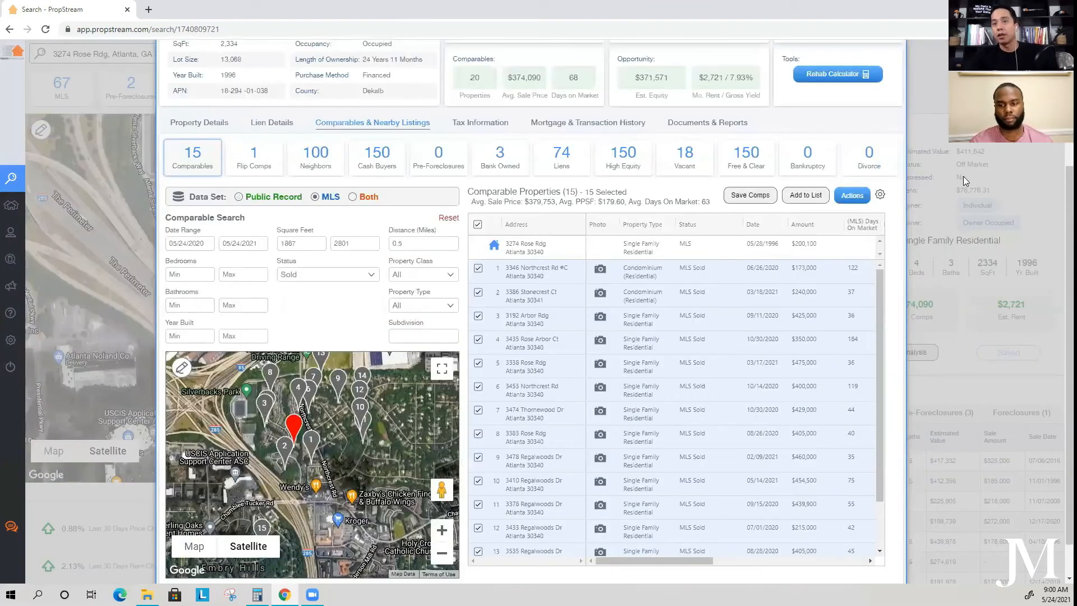
click(793, 339)
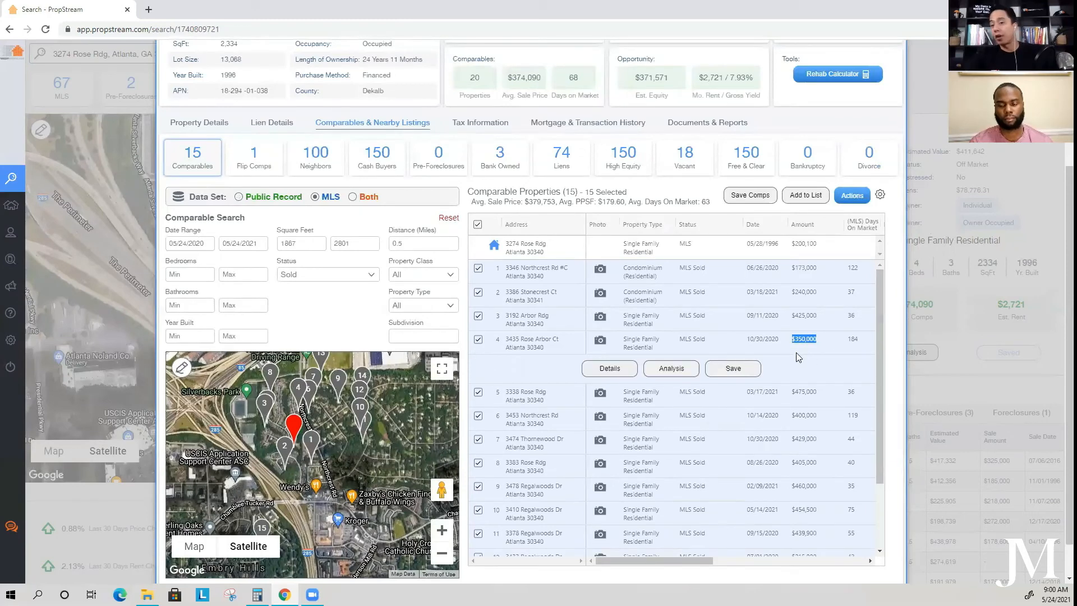
- Deselect all the comparable properties in the MLS results
click(477, 224)
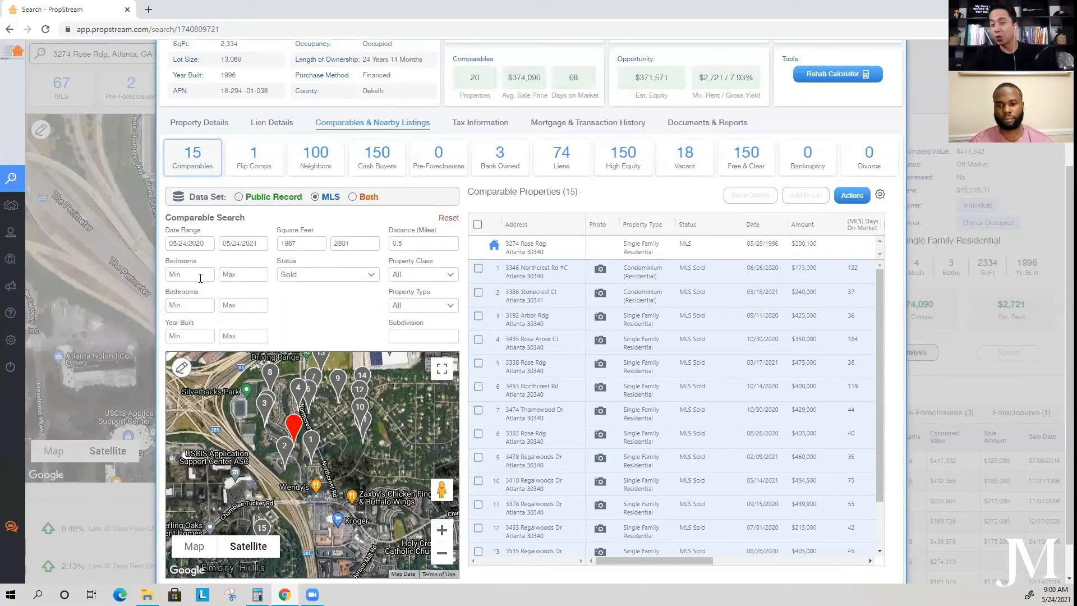